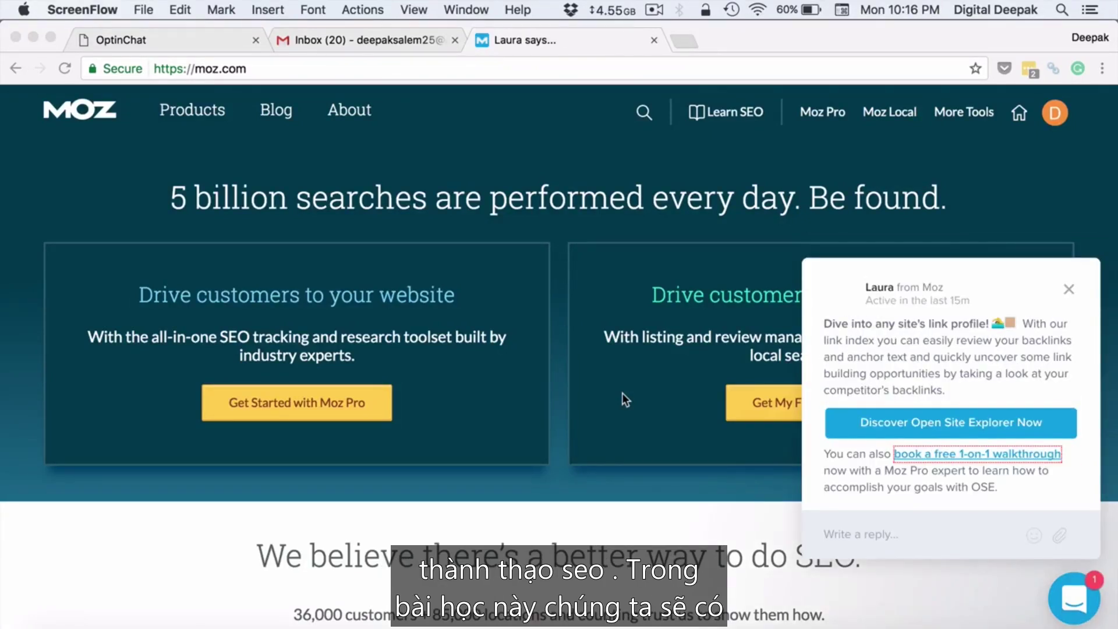
Step: Dismiss the chat message on the Moz homepage and close the OptinChat and inbox tabs
click(1069, 289)
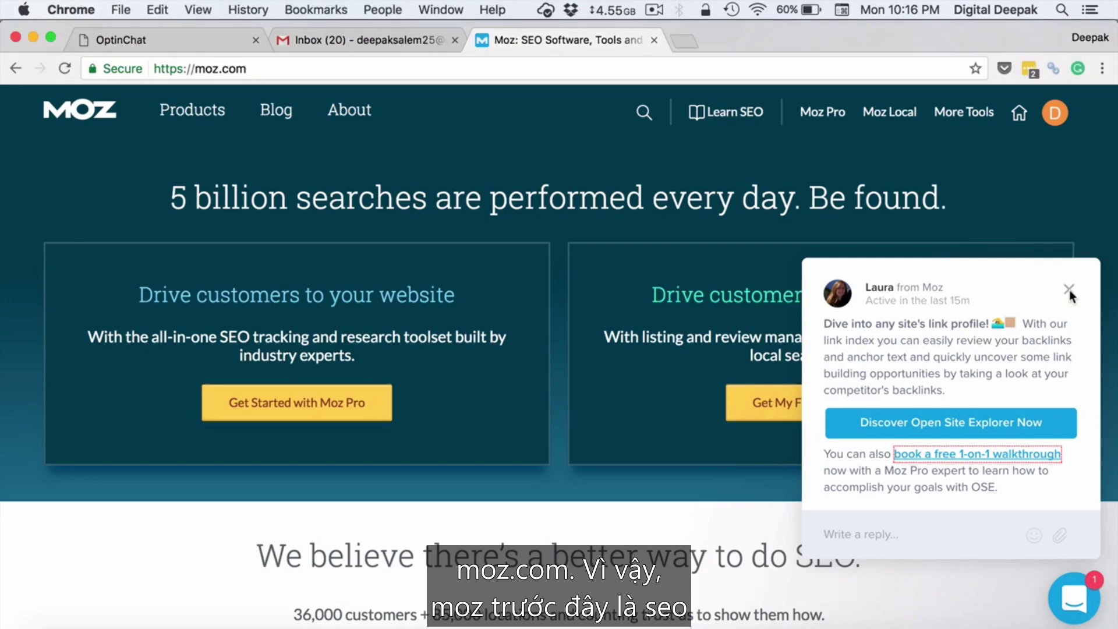
click(1069, 289)
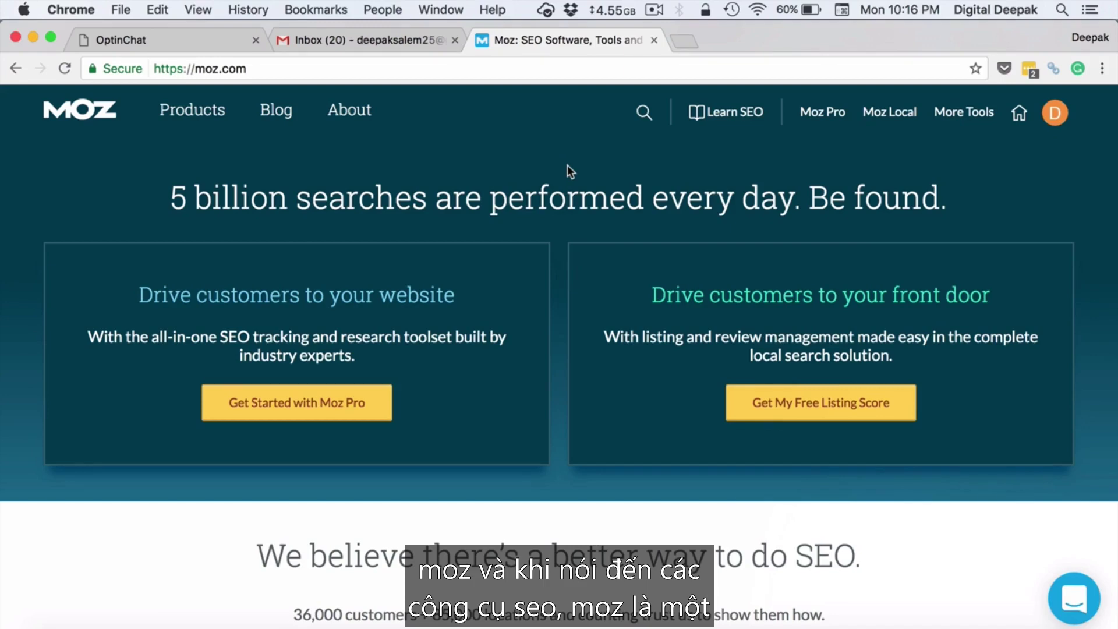
click(255, 40)
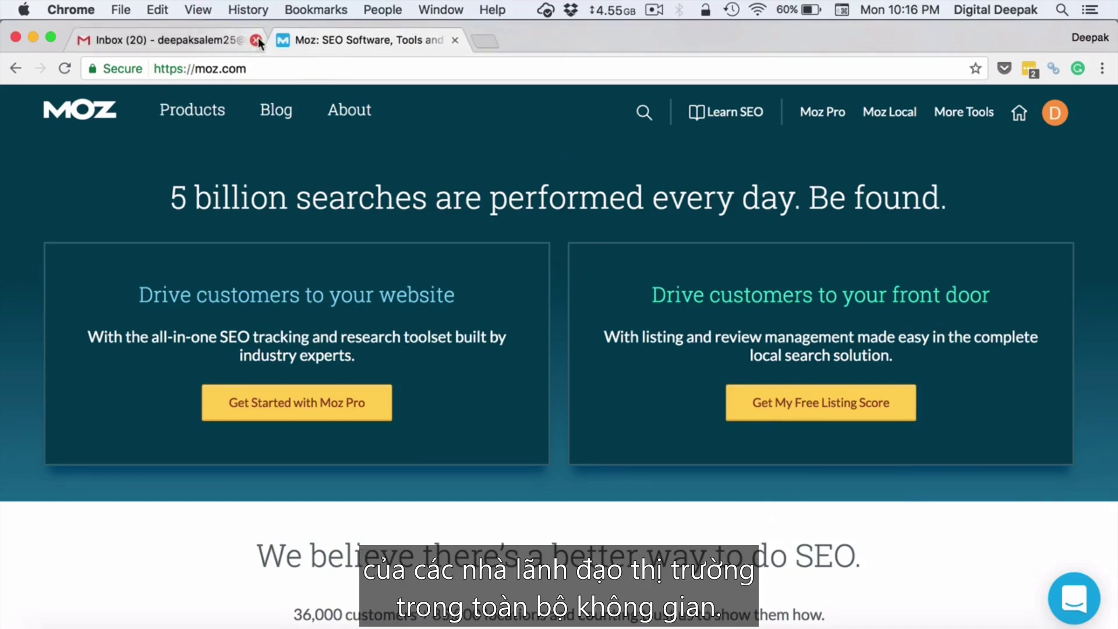
click(256, 39)
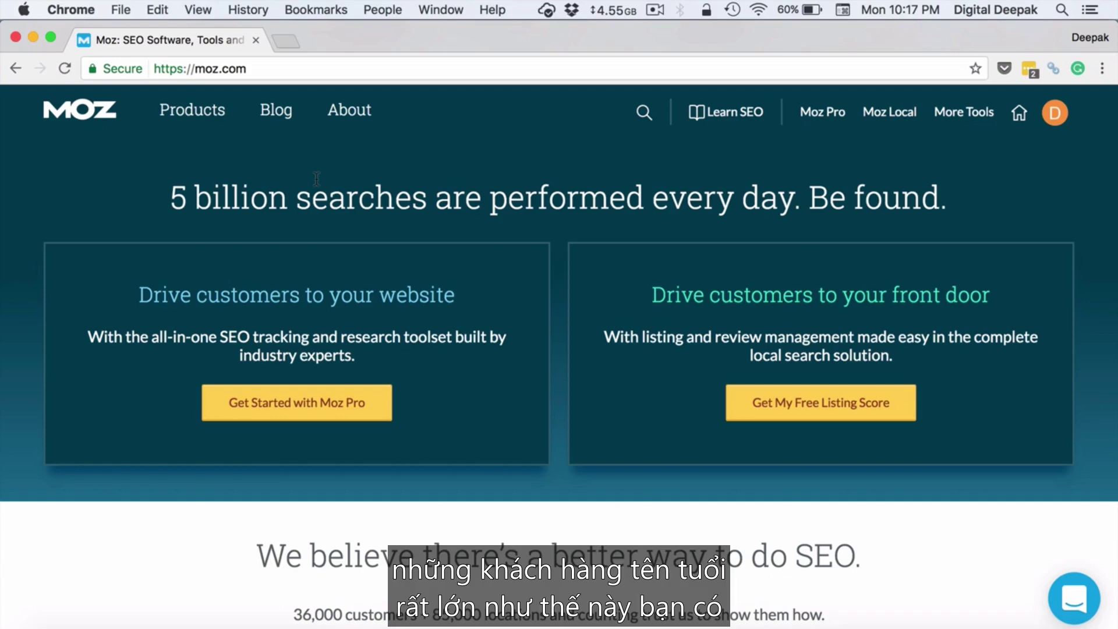
Step: Look over the Moz homepage and open Moz Pro Home
scroll(327, 266, down, 5)
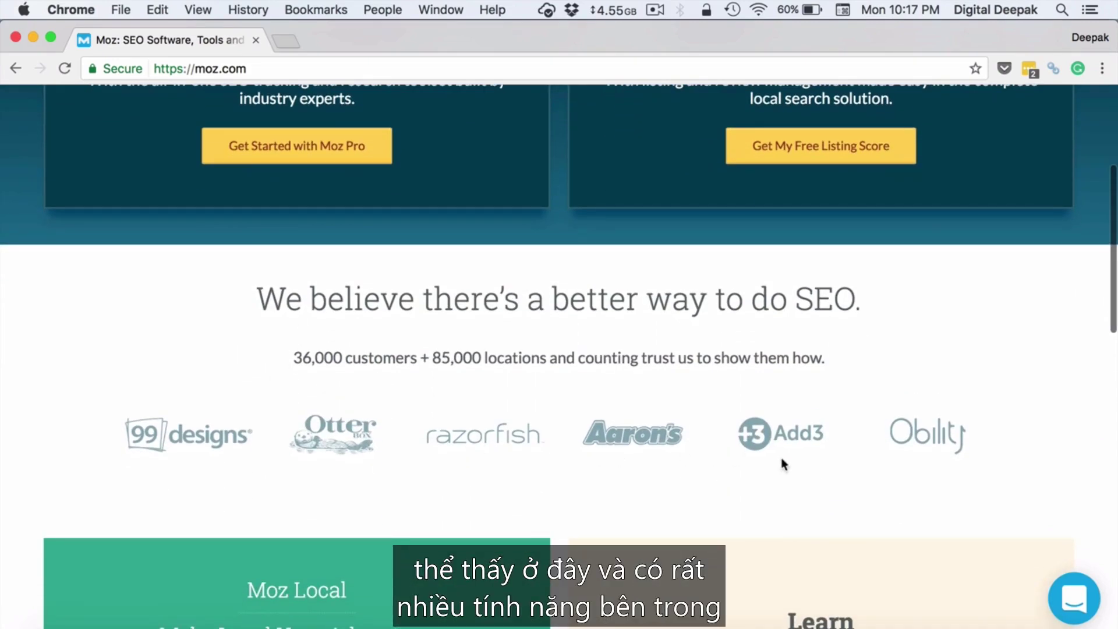
scroll(783, 464, down, 15)
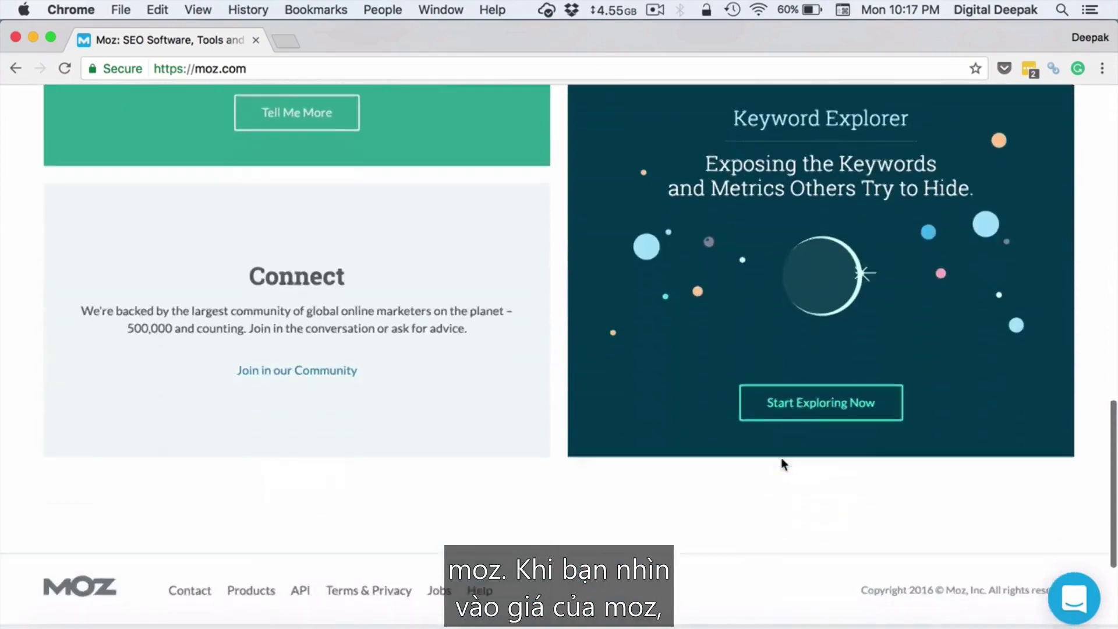
scroll(781, 464, up, 20)
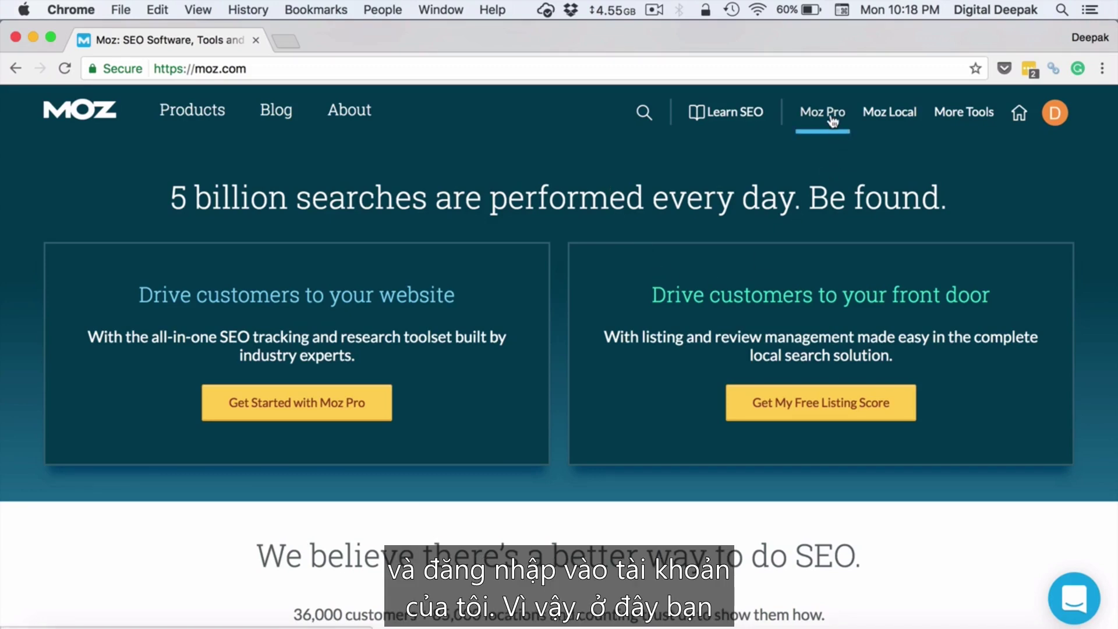
mouse_move(833, 119)
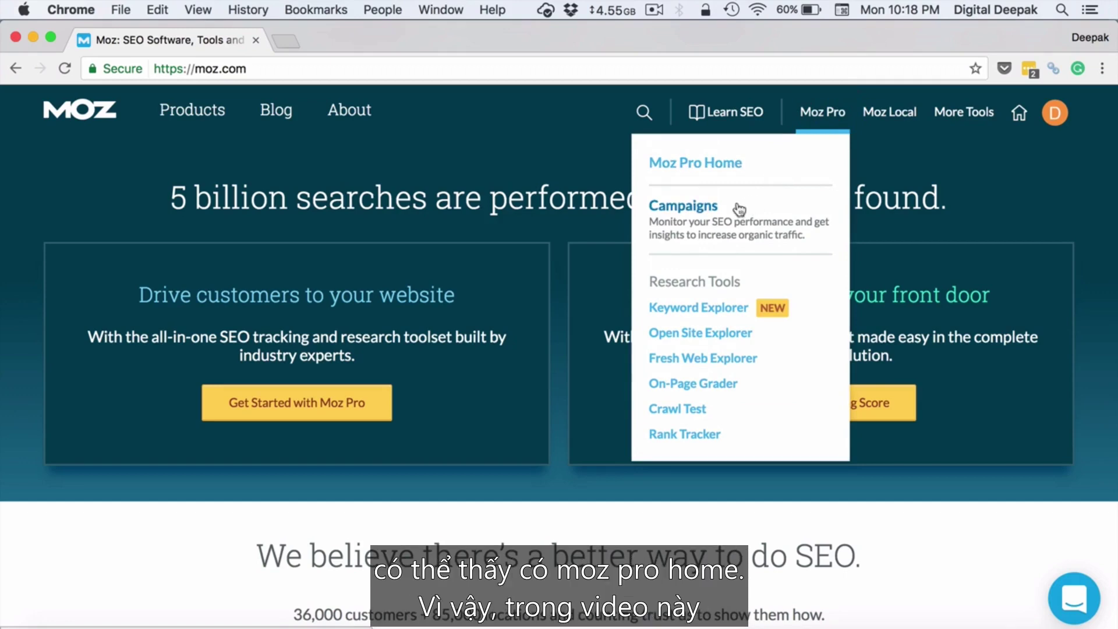
click(710, 174)
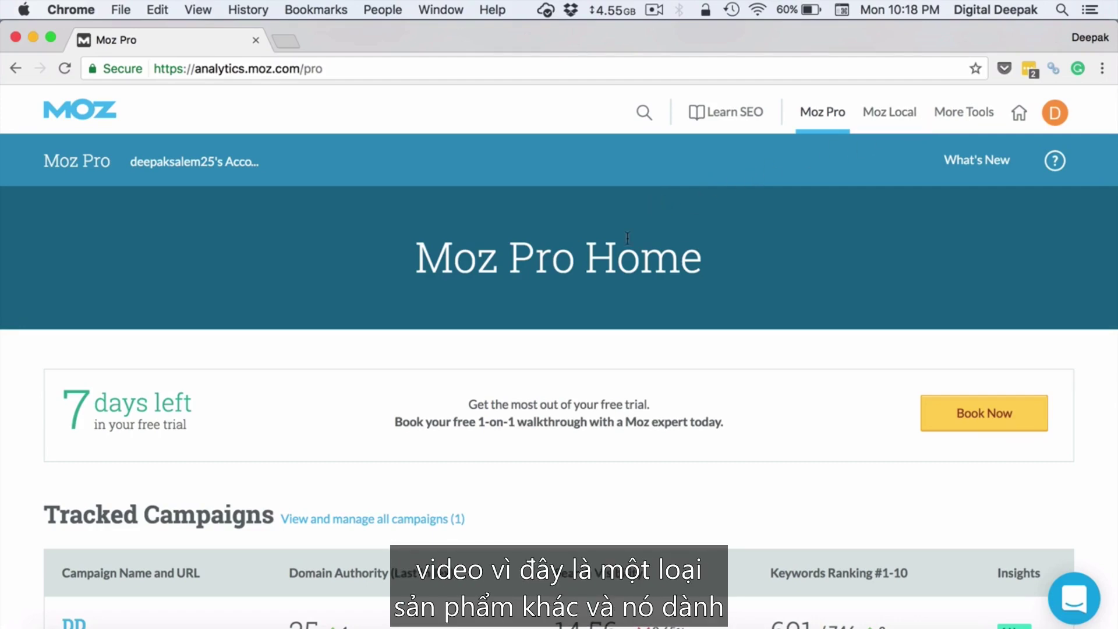
Step: Find the Tracked Campaigns table on Moz Pro Home and examine the campaign's name and URL
scroll(627, 237, down, 4)
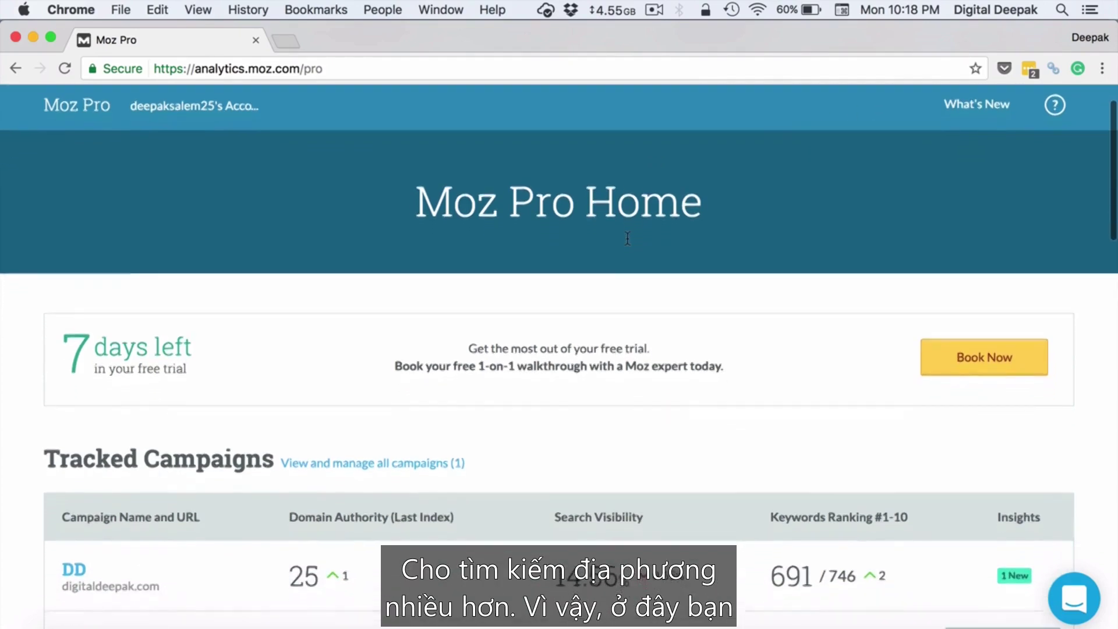
scroll(627, 237, down, 3)
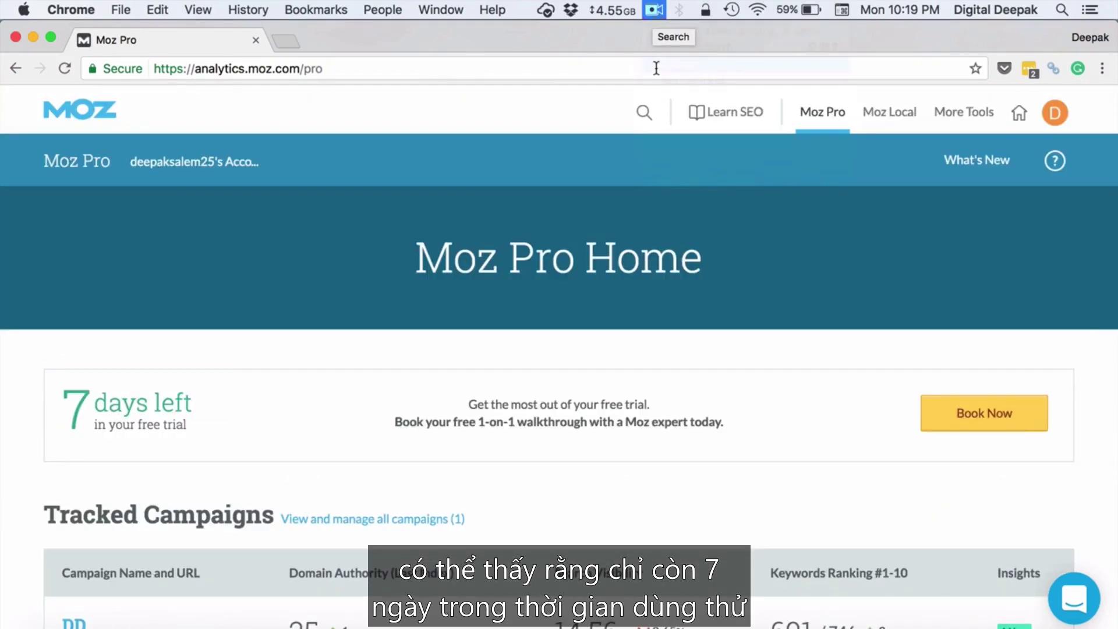
scroll(639, 192, down, 3)
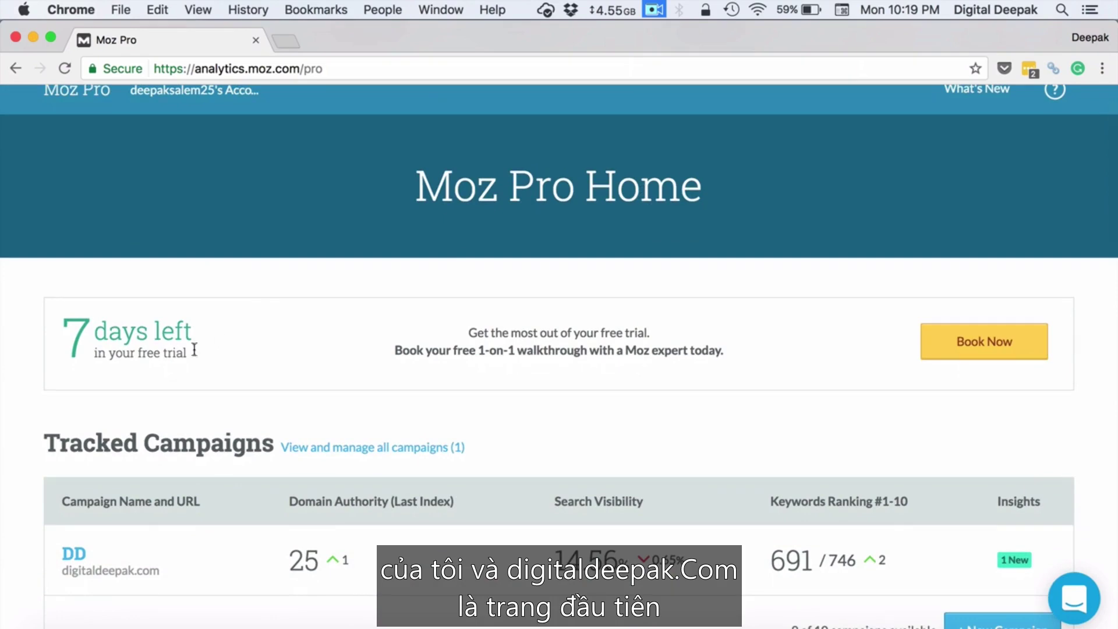
scroll(269, 365, down, 5)
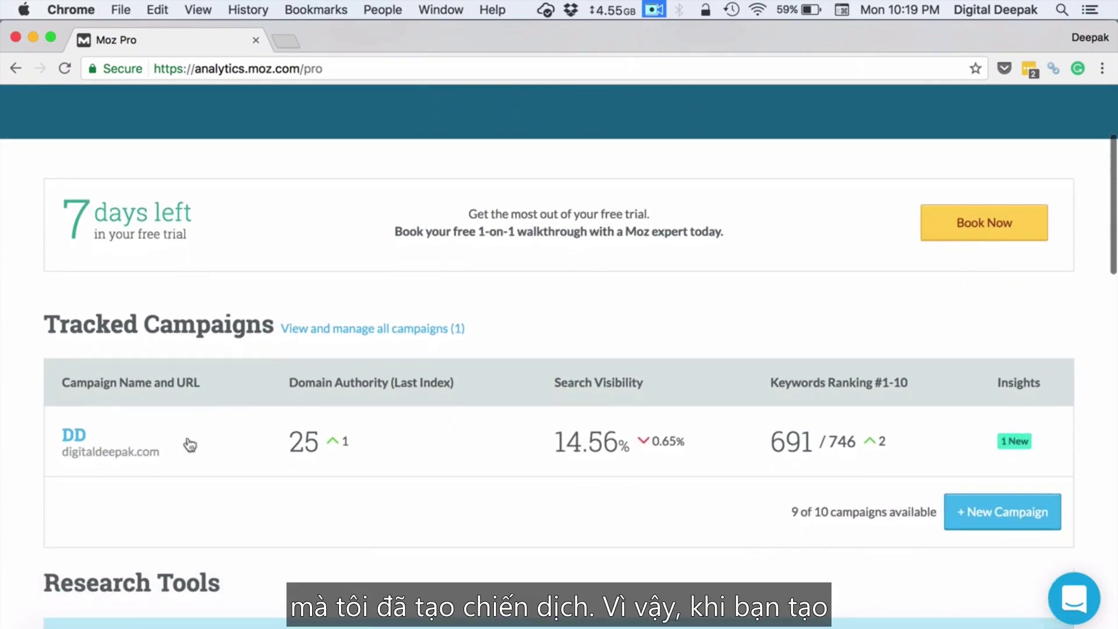
drag(166, 452, 64, 448)
click(186, 456)
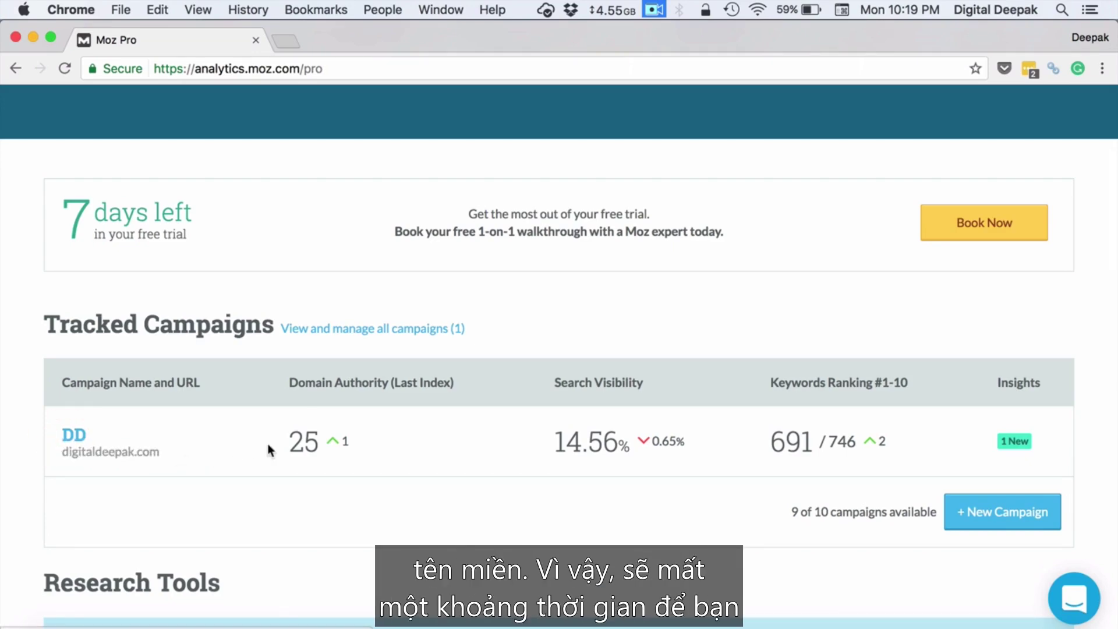
Step: Examine the tracked campaign's domain authority score and its change since the last index
drag(269, 450, 320, 449)
click(319, 450)
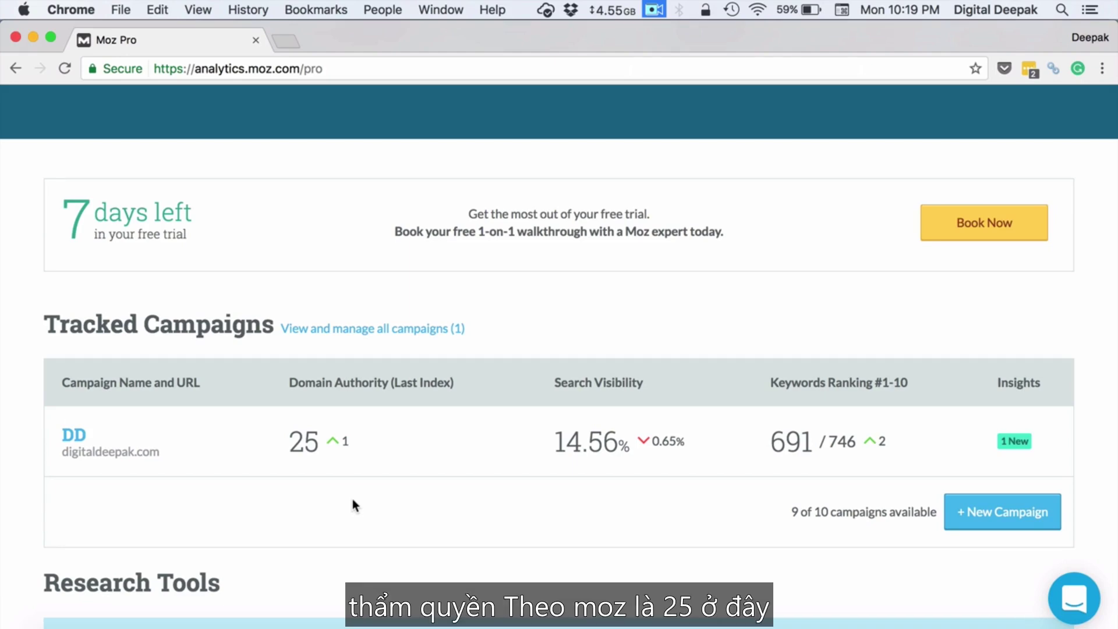
drag(288, 386, 394, 393)
double_click(303, 441)
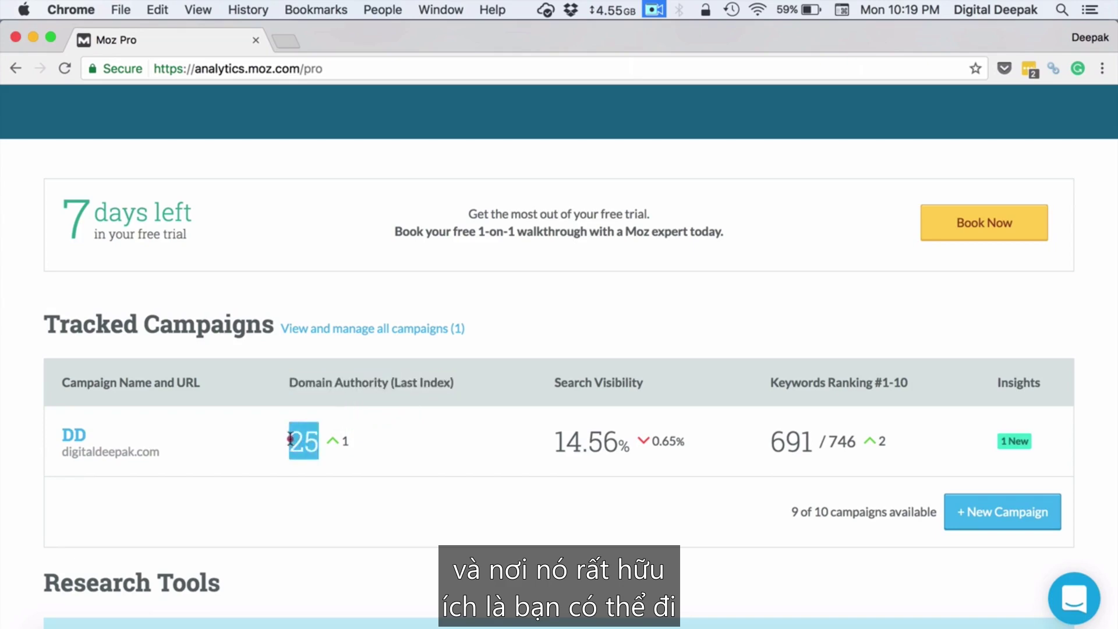
click(310, 504)
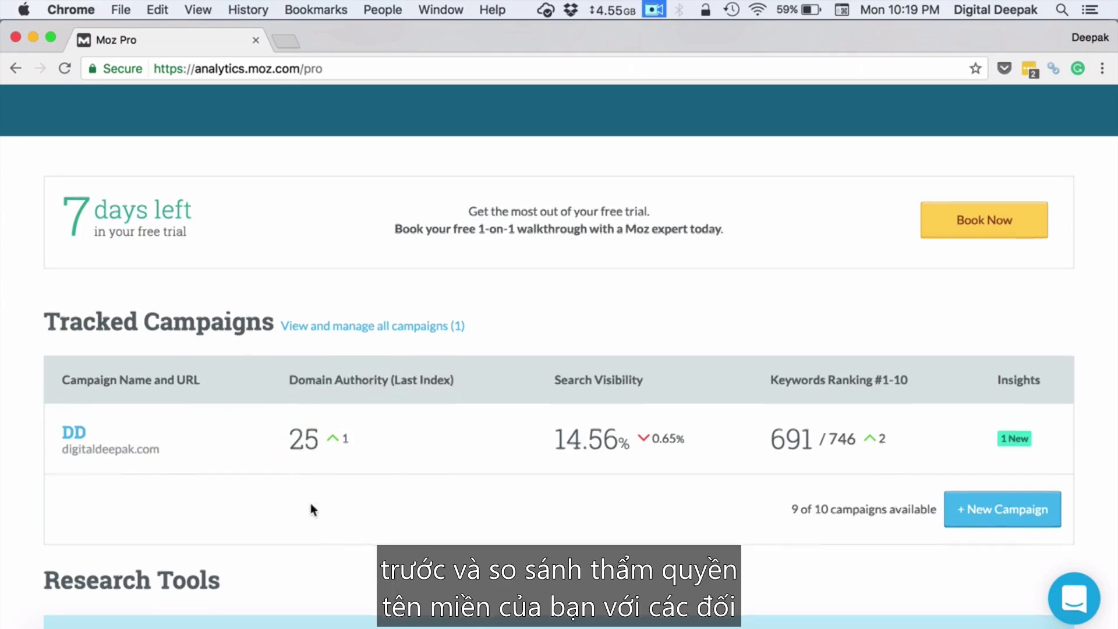
scroll(310, 503, down, 2)
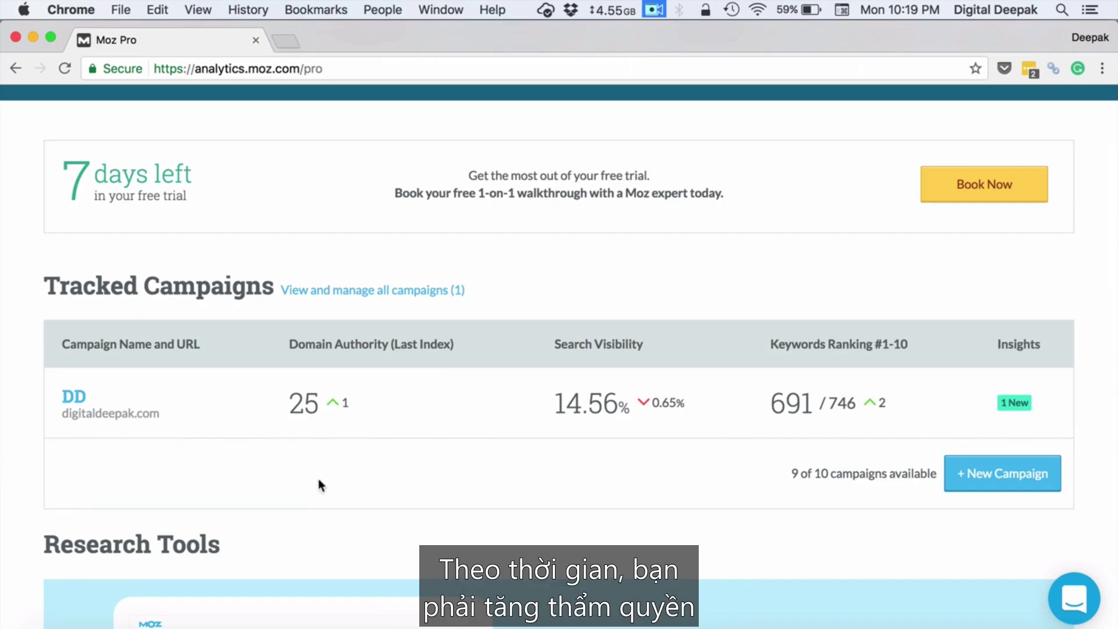
scroll(318, 480, up, 2)
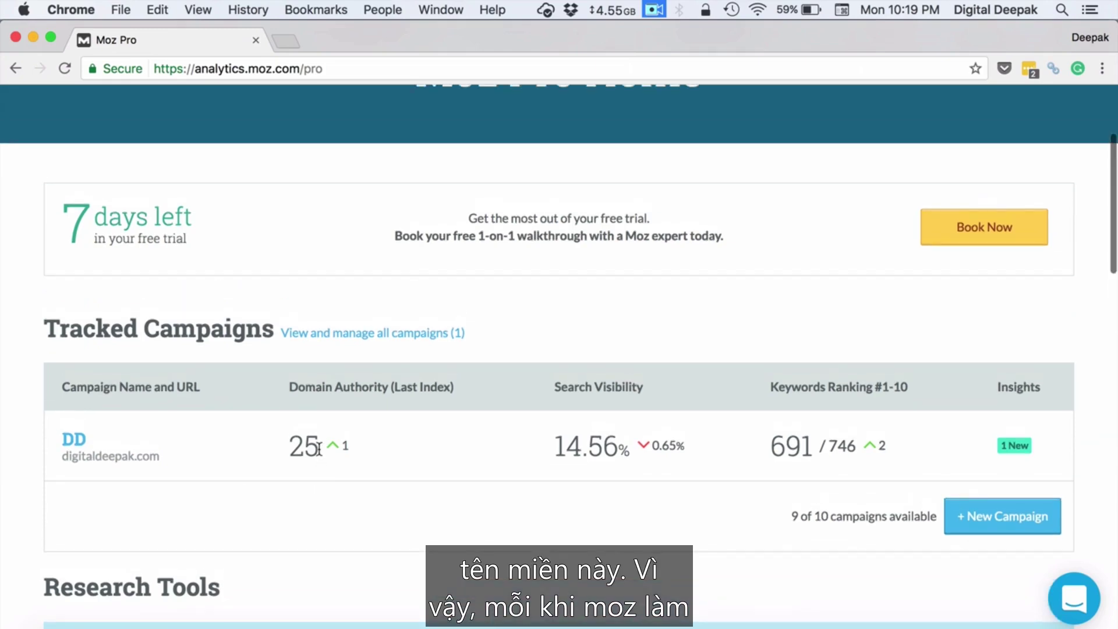
click(317, 451)
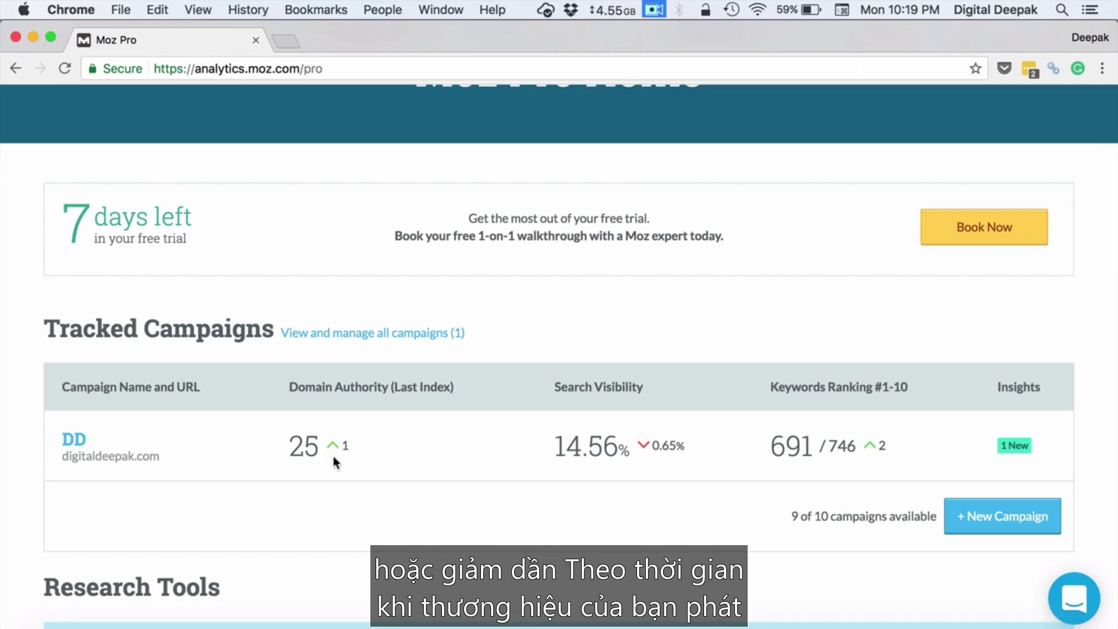
scroll(333, 456, down, 1)
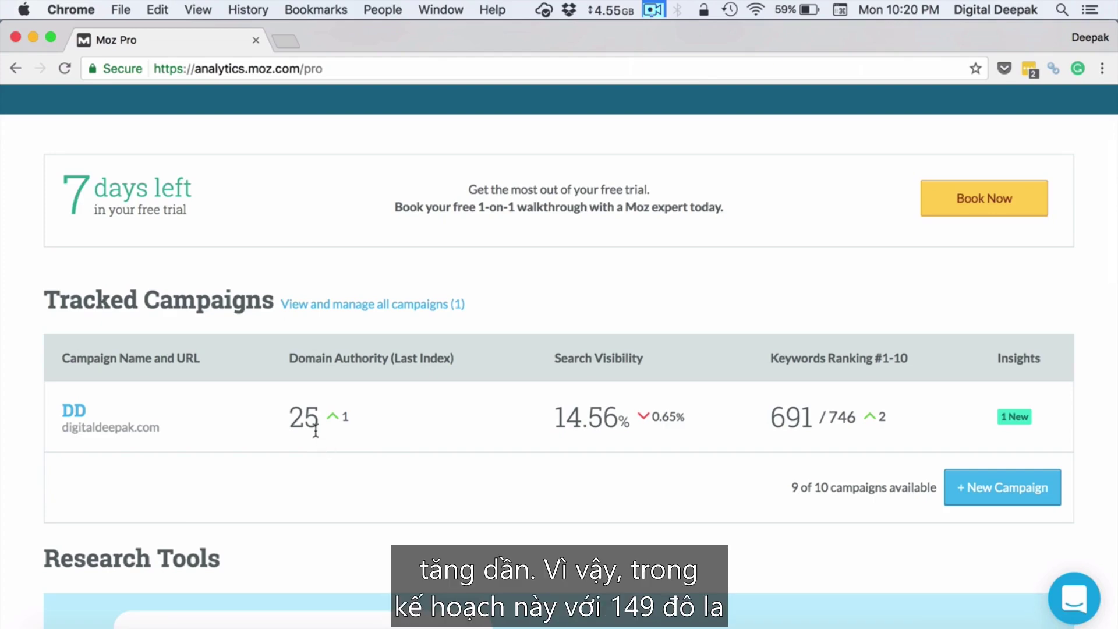
Step: Check how many of the campaign's tracked keywords rank in positions 1-10
scroll(523, 469, up, 2)
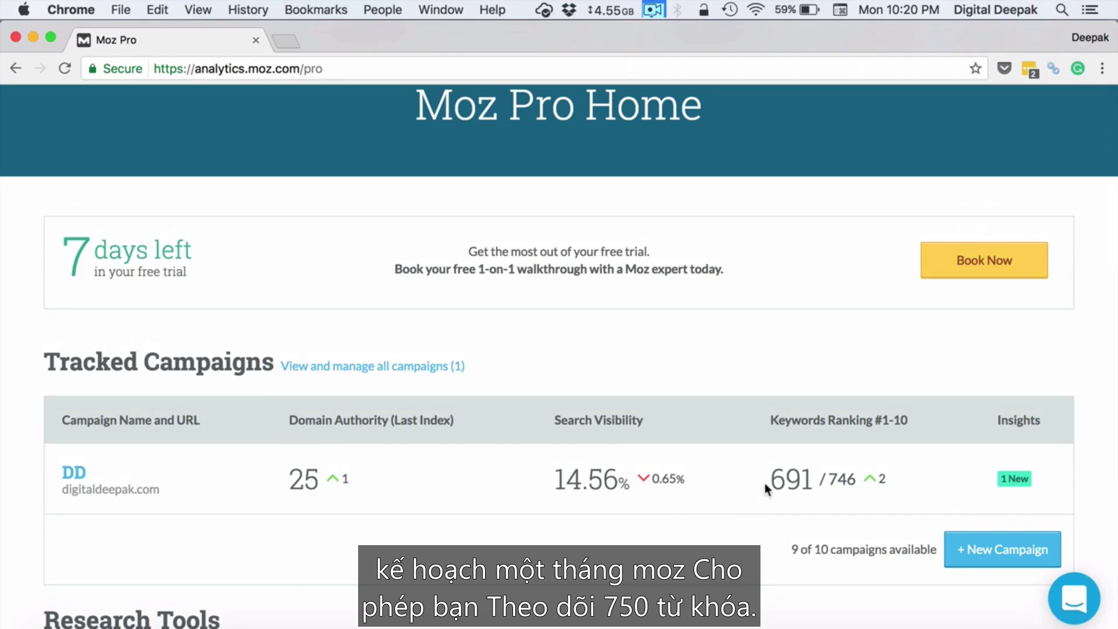
drag(765, 486, 822, 481)
click(802, 533)
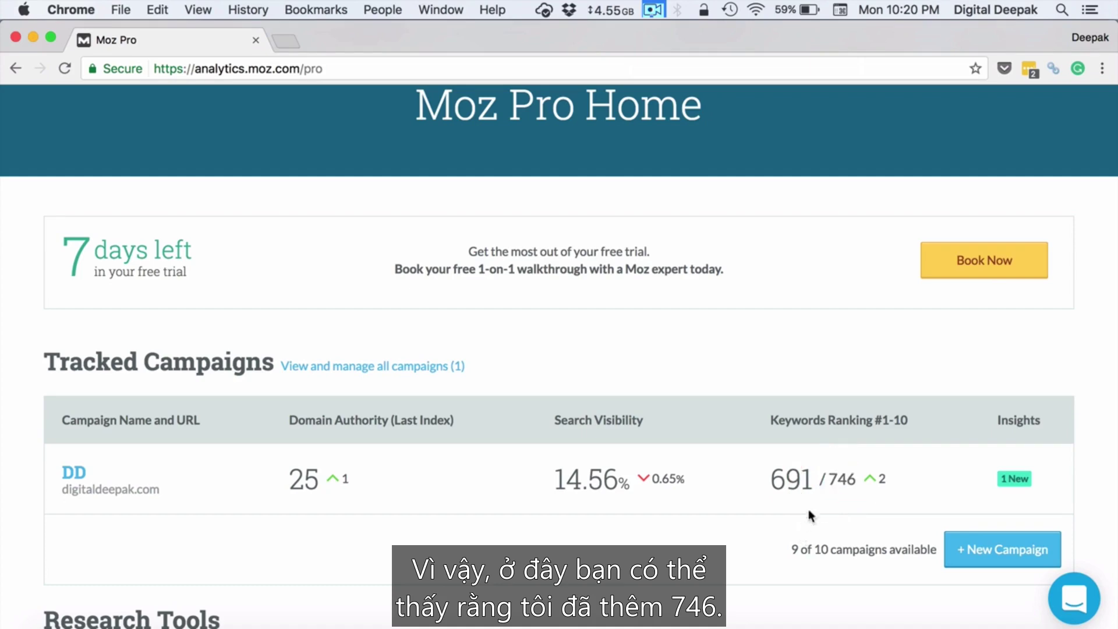
drag(828, 480, 855, 478)
click(837, 516)
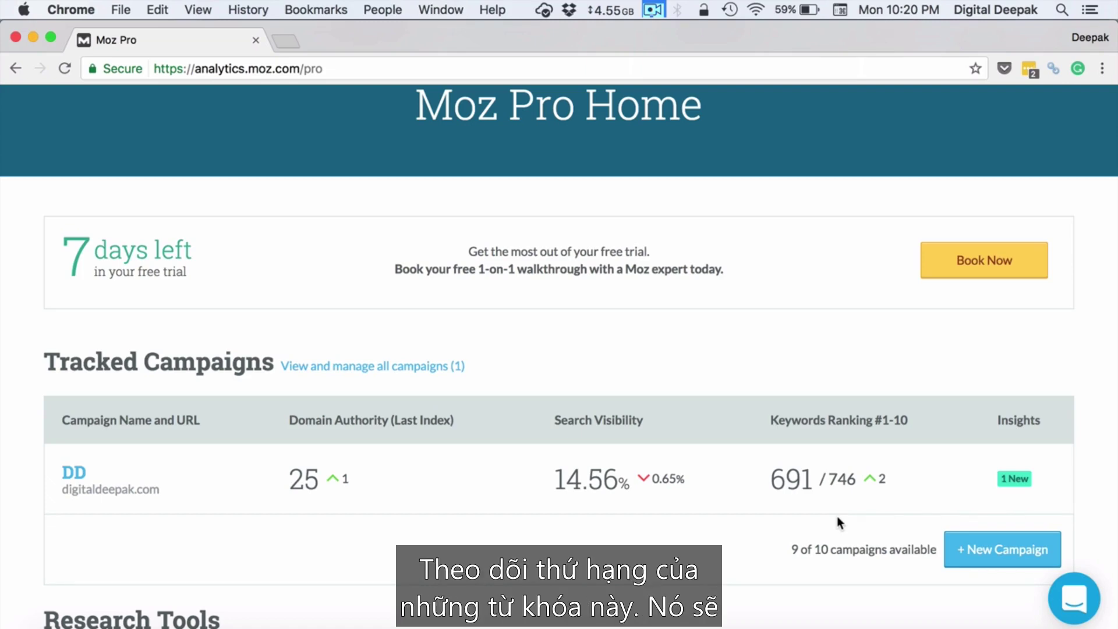
Step: Check the tracked campaign's search visibility percentage
scroll(837, 516, down, 2)
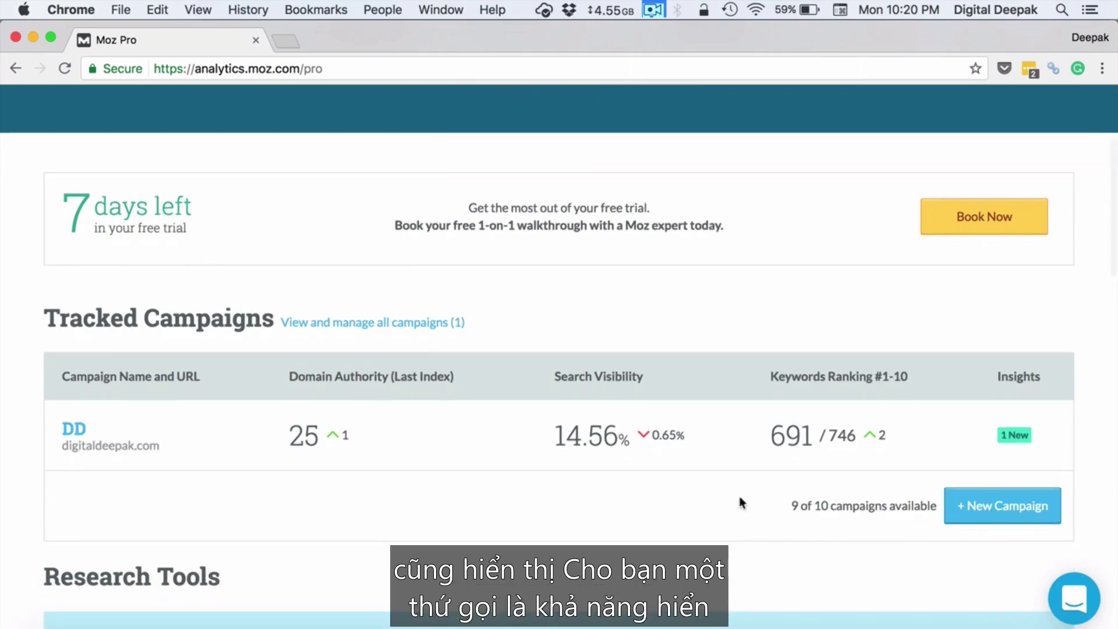
drag(632, 435, 556, 437)
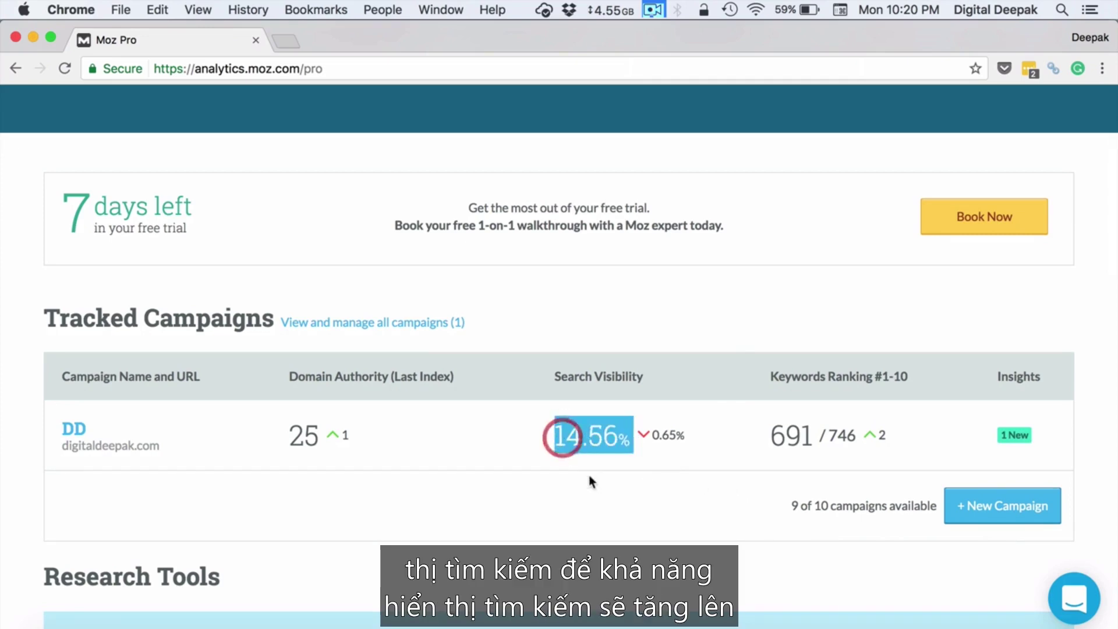
click(589, 476)
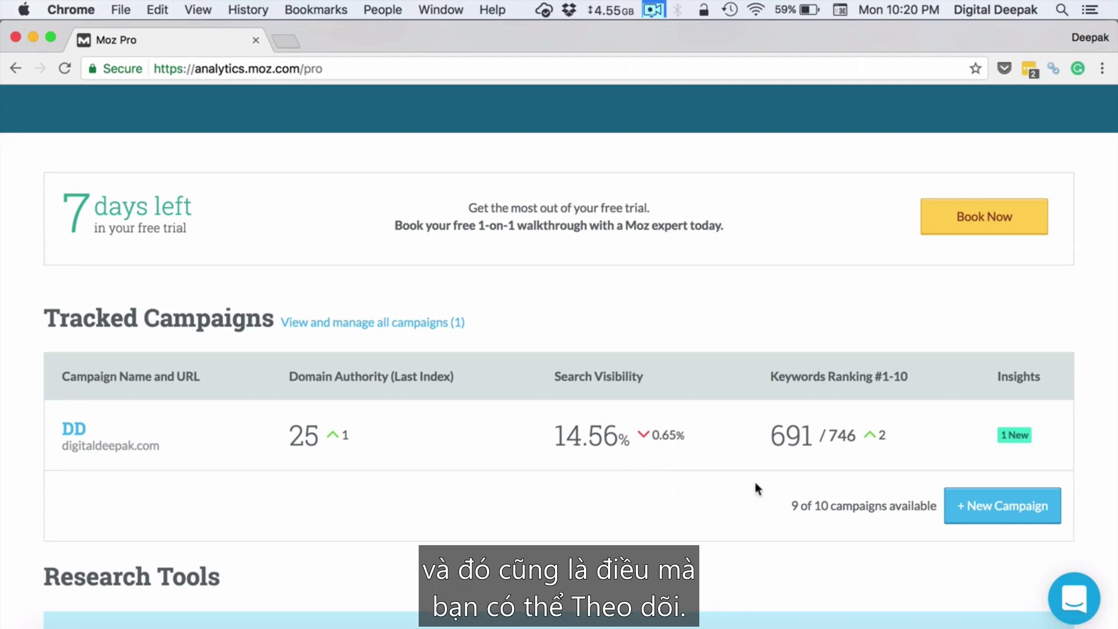
Step: Look over the Research Tools section and open the dashboard of the DD campaign
scroll(755, 481, down, 7)
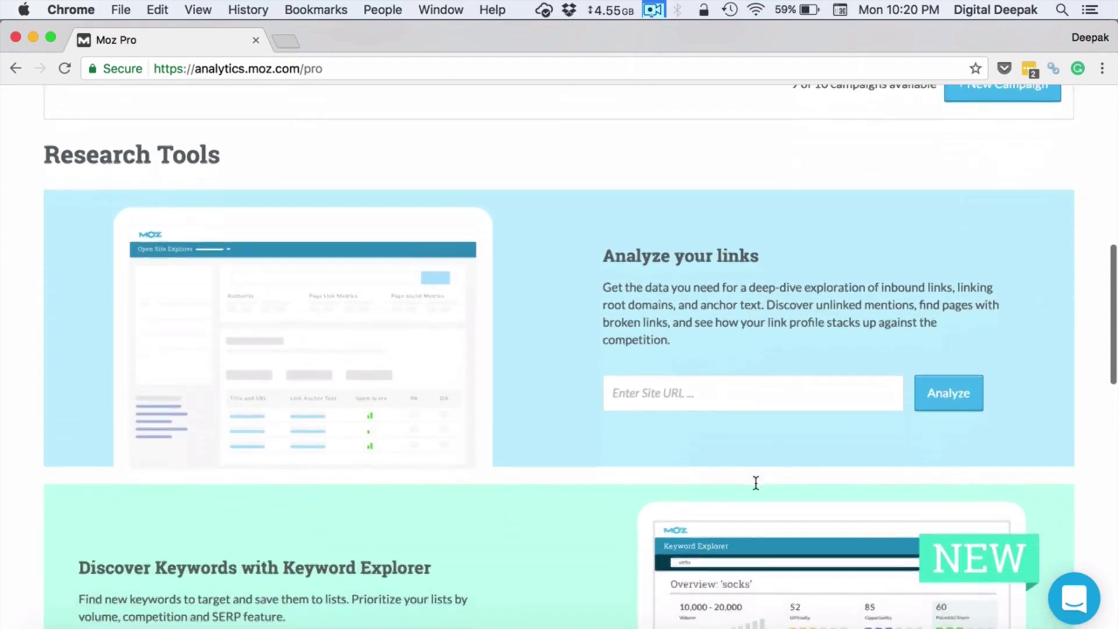
scroll(756, 482, down, 8)
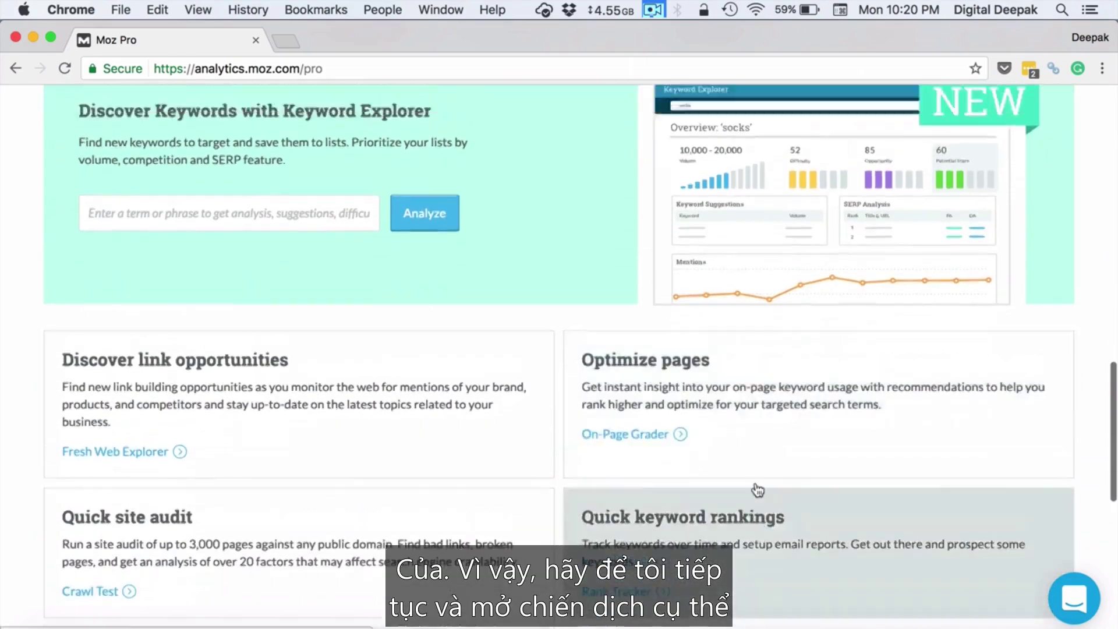
scroll(755, 483, up, 15)
scroll(755, 483, down, 3)
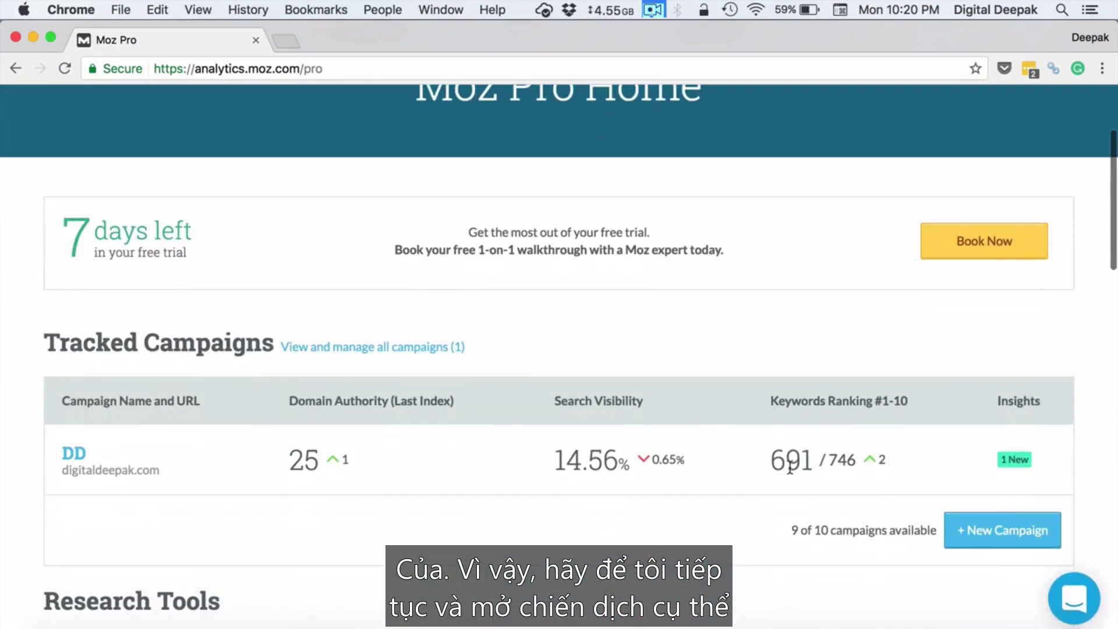
click(73, 453)
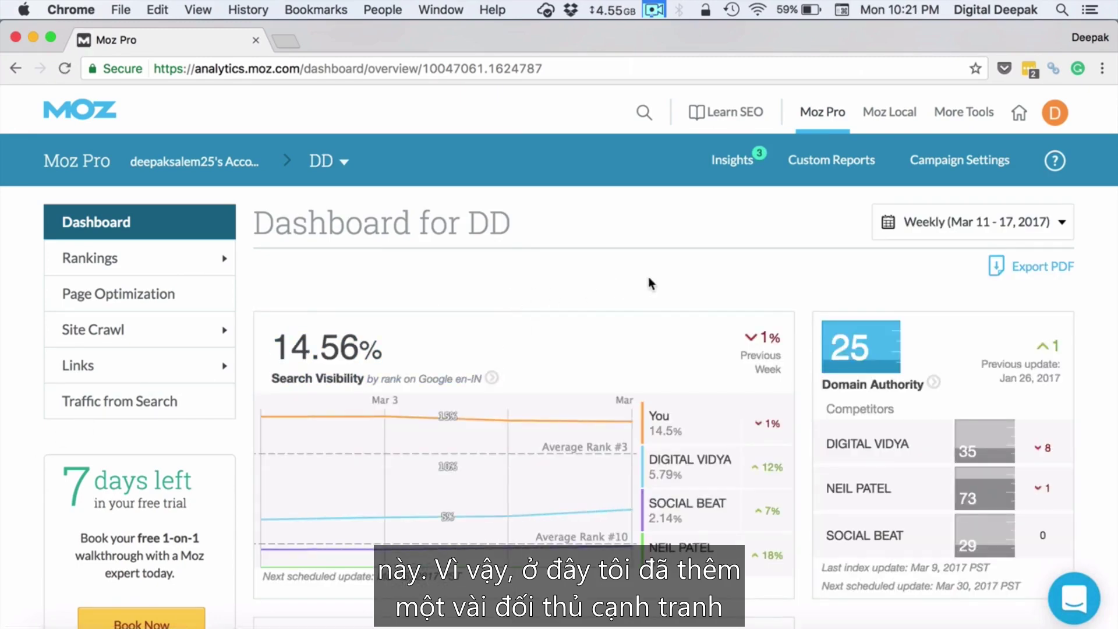
Step: Compare the DD campaign's search visibility and domain authority with those of its competitors on the dashboard
scroll(650, 283, down, 3)
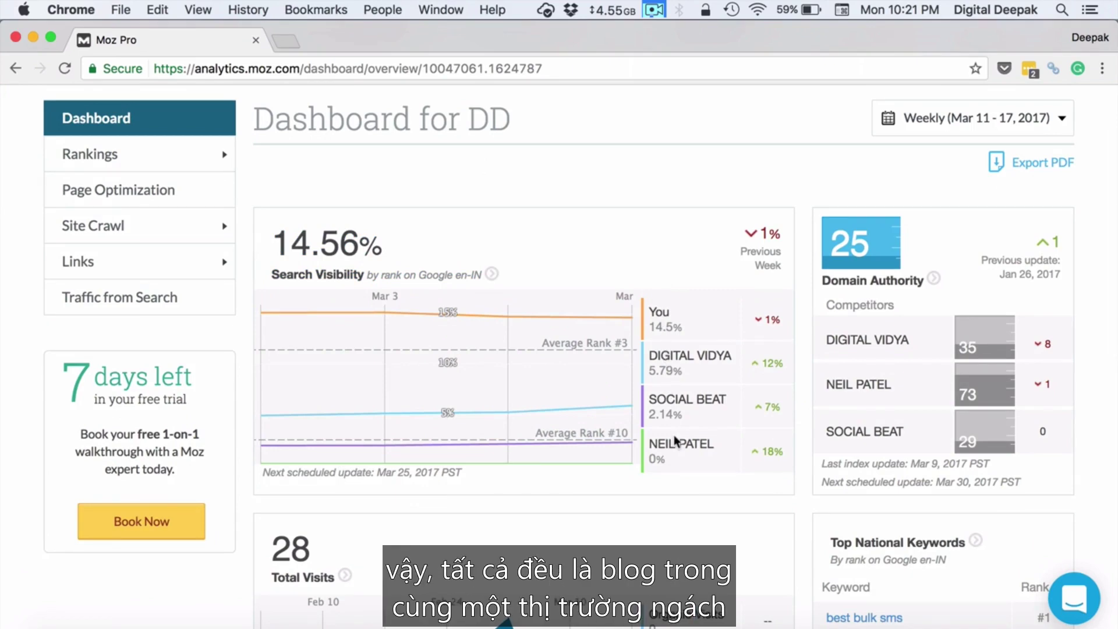
scroll(675, 441, down, 2)
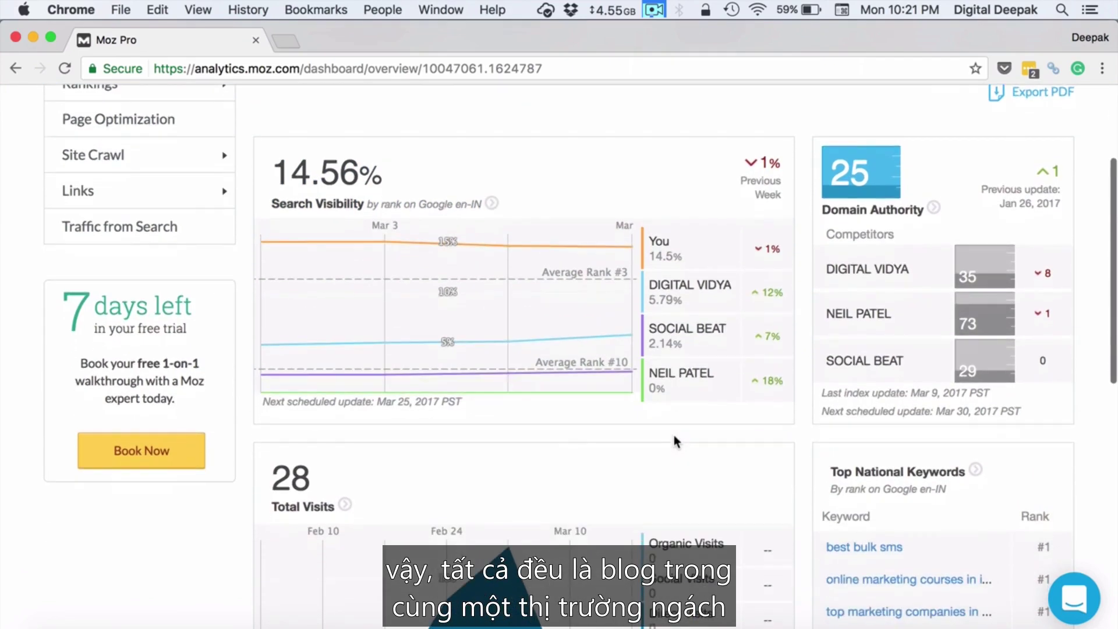
scroll(676, 441, up, 3)
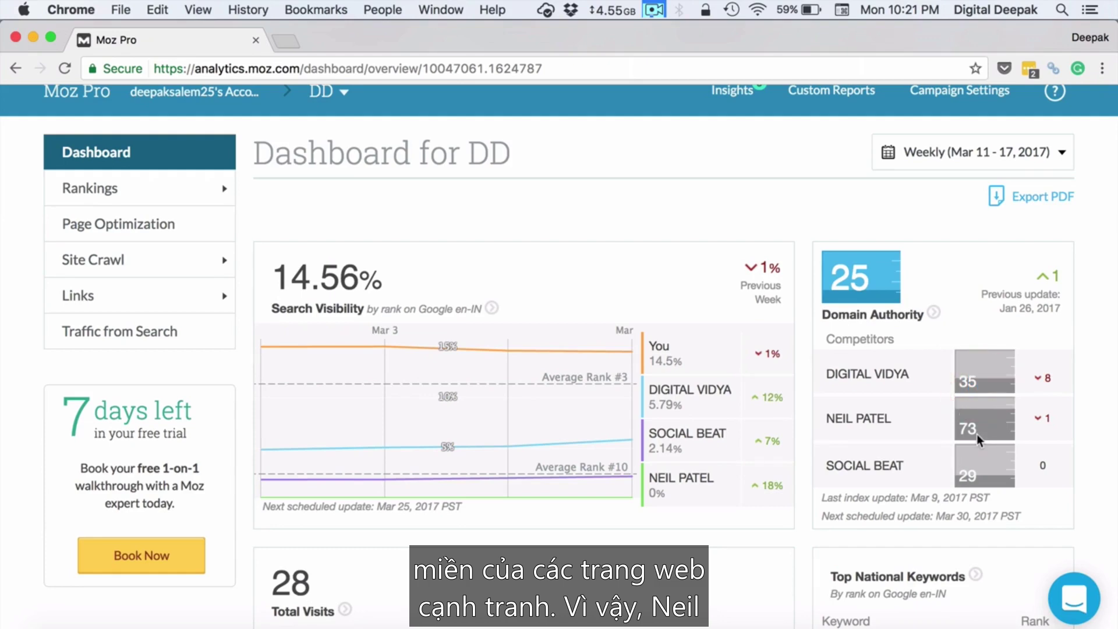
scroll(977, 435, down, 5)
scroll(977, 434, down, 1)
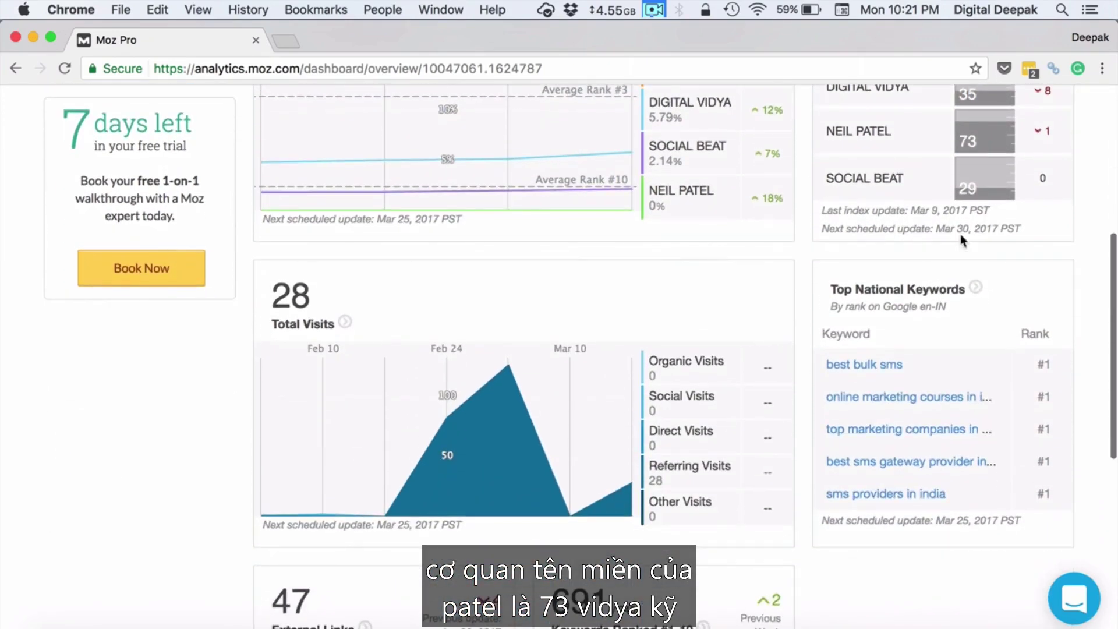
scroll(966, 143, up, 3)
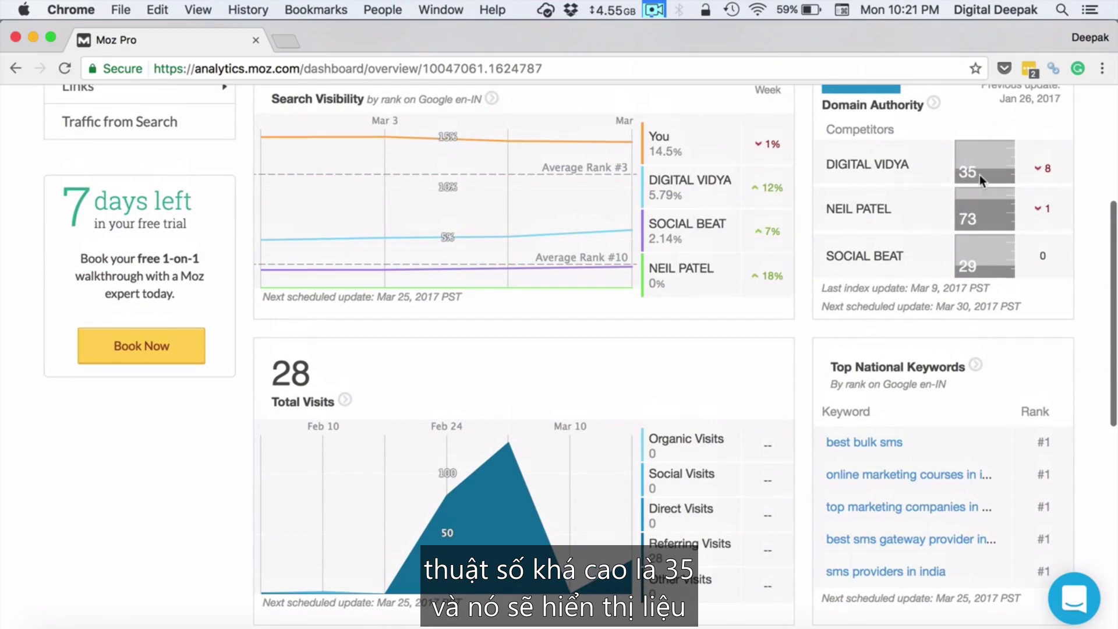
Step: Check the date of the previous Domain Authority update
scroll(958, 198, up, 4)
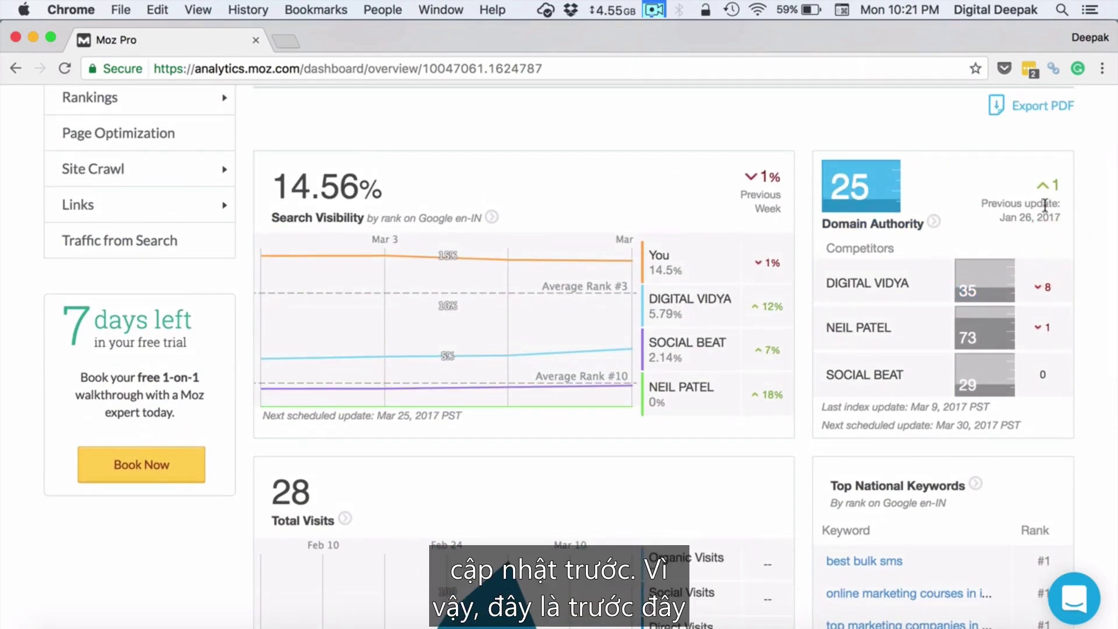
drag(999, 217, 1055, 216)
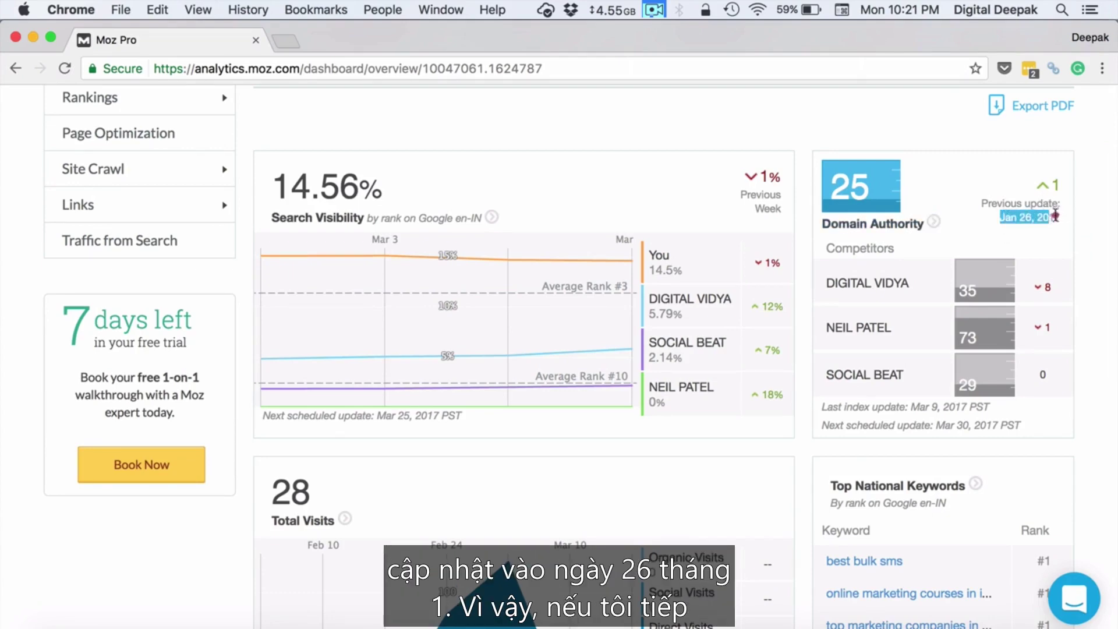
click(1057, 216)
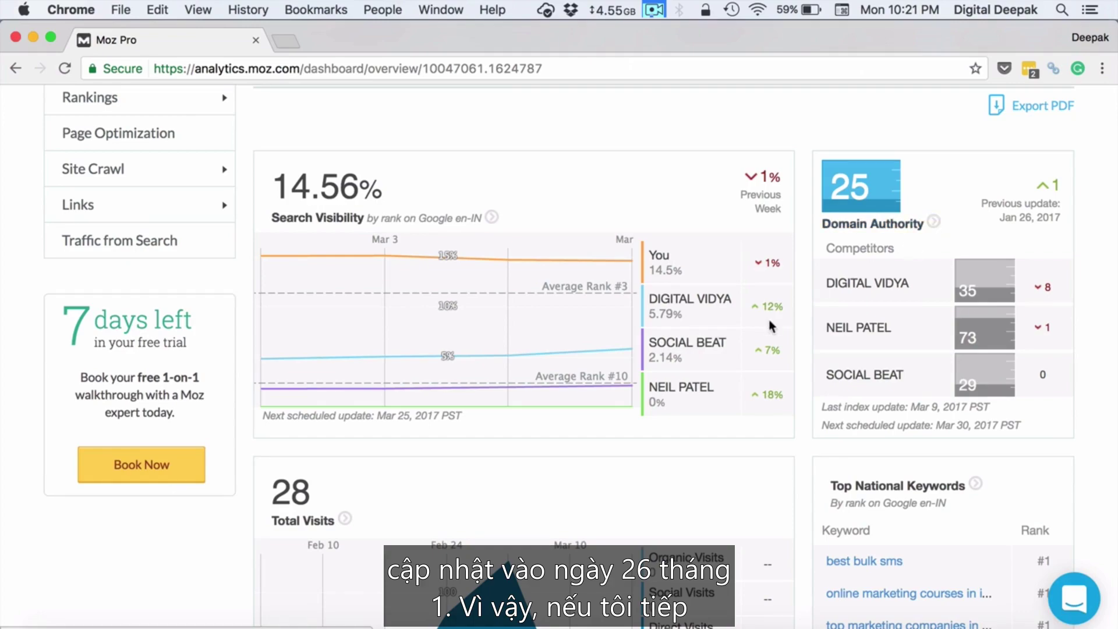
Step: Look over the rest of the dashboard, then open the campaign's Rankings report at the Tracked Keywords Overview
scroll(772, 327, down, 5)
scroll(771, 326, down, 8)
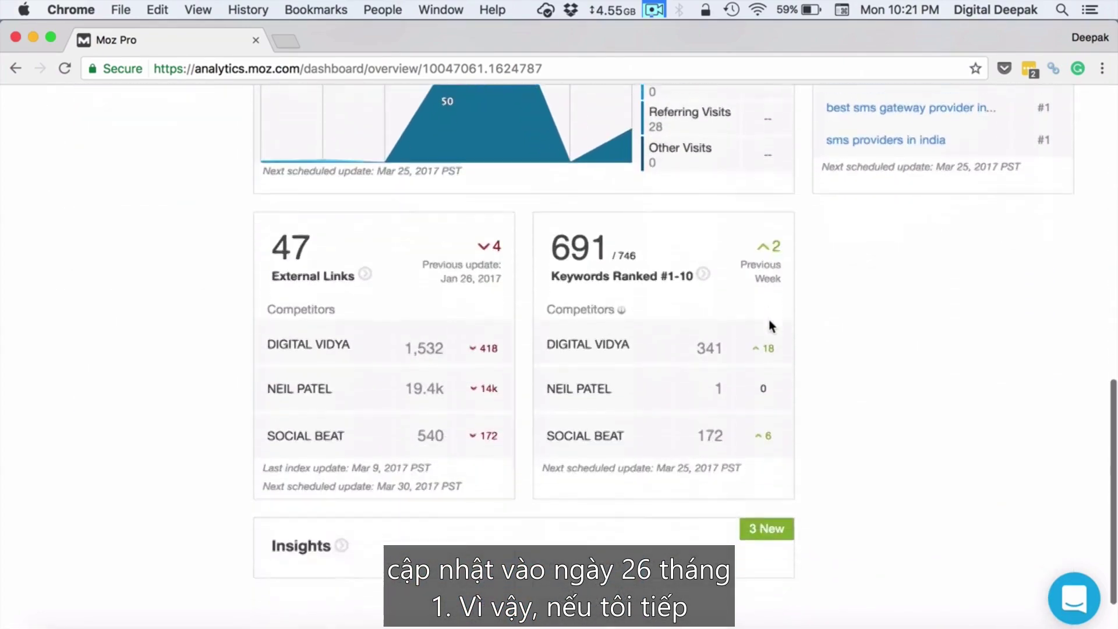
scroll(771, 326, up, 8)
scroll(769, 324, up, 8)
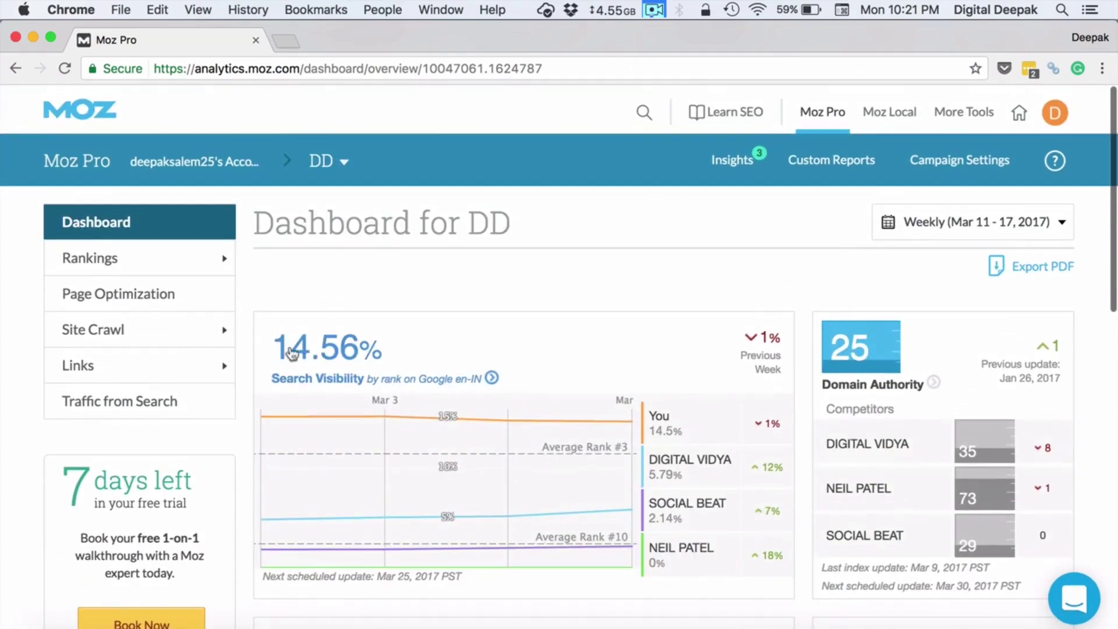
click(160, 258)
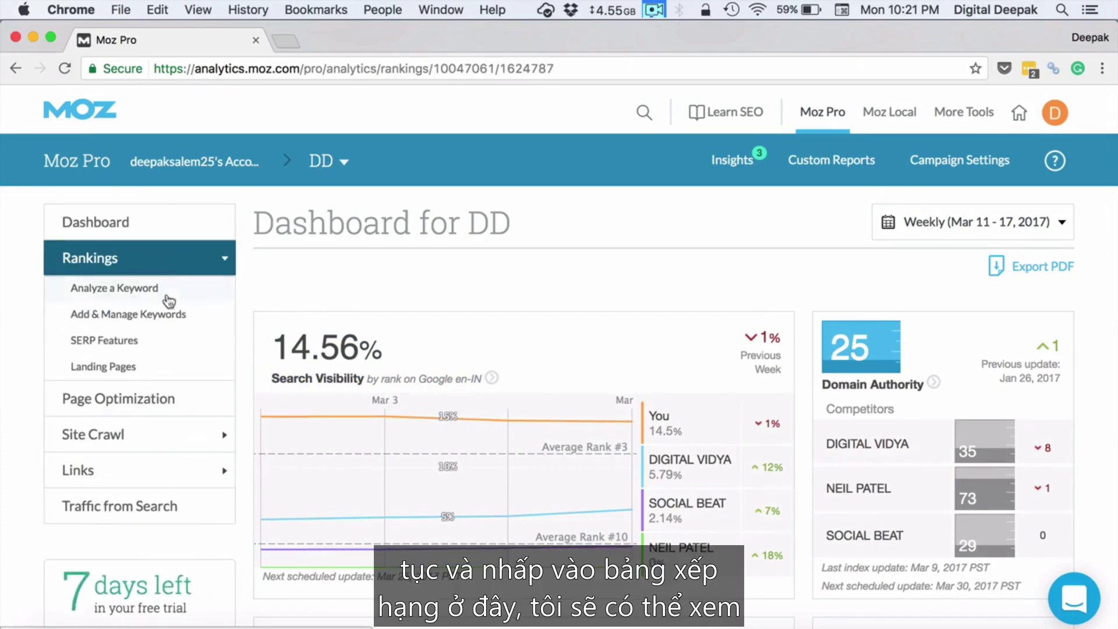
click(176, 373)
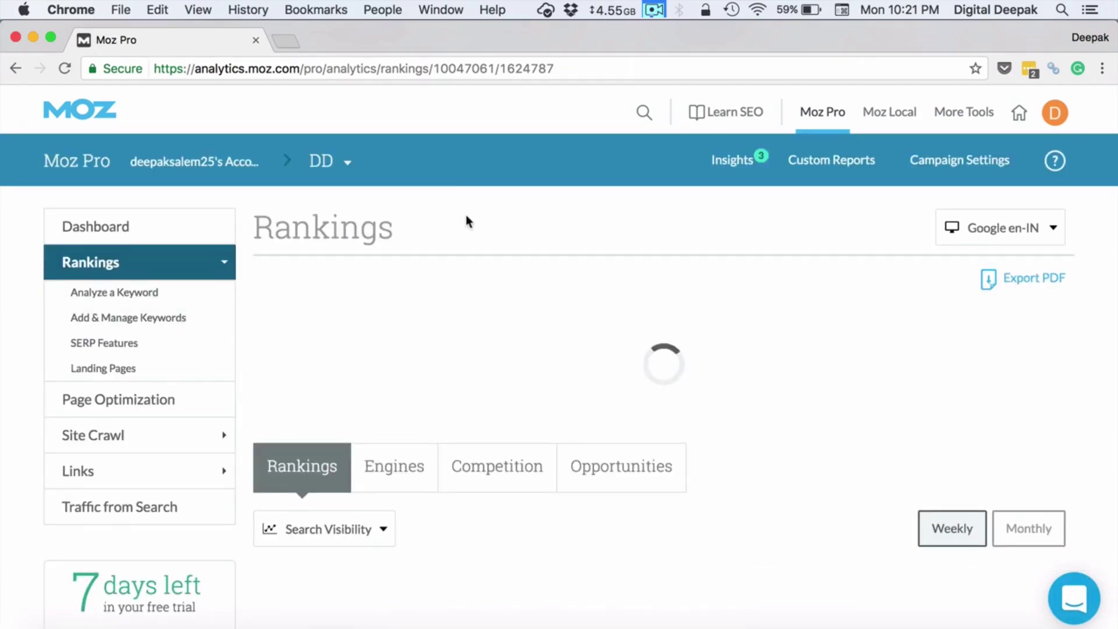
scroll(466, 215, down, 5)
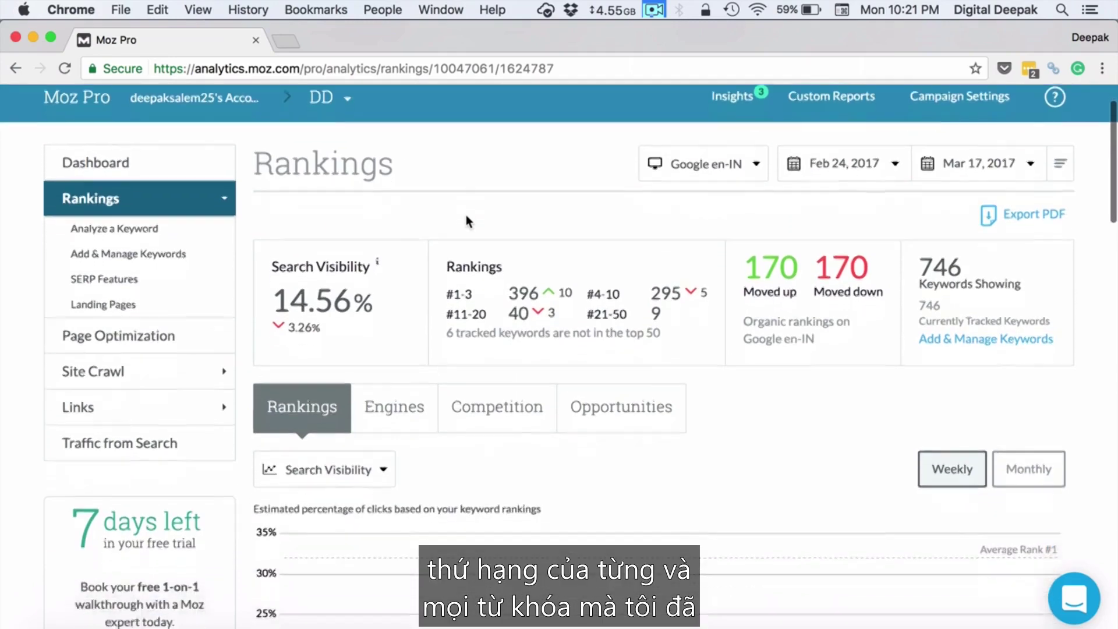
scroll(465, 215, down, 10)
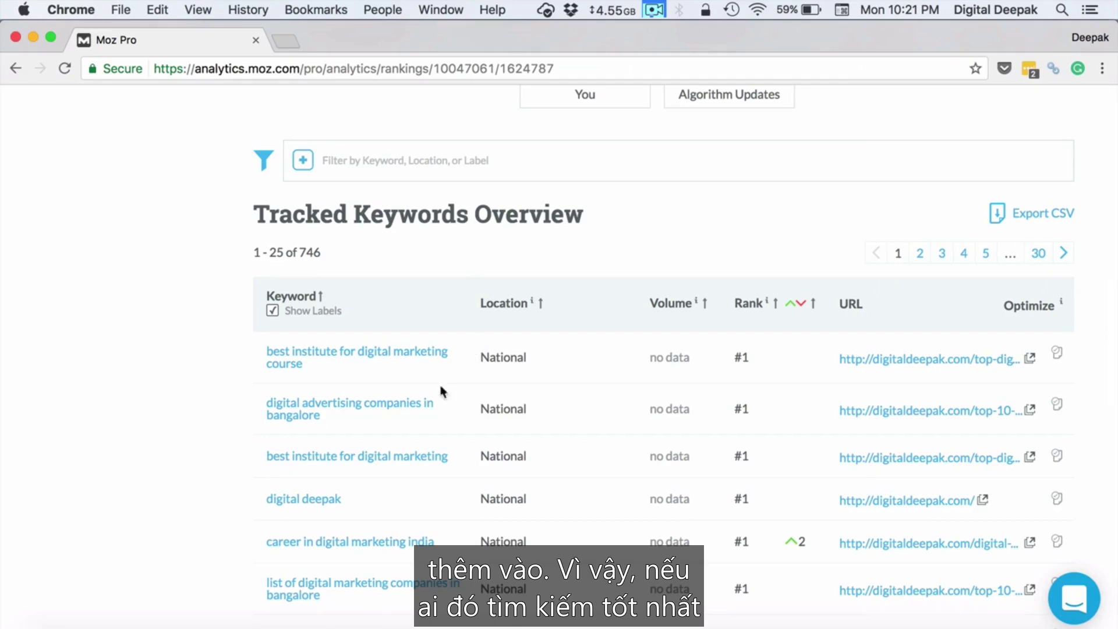
Step: Search Google for the tracked keyword "best institute for digital marketing" and check the blog's position in the organic results
drag(469, 463, 268, 461)
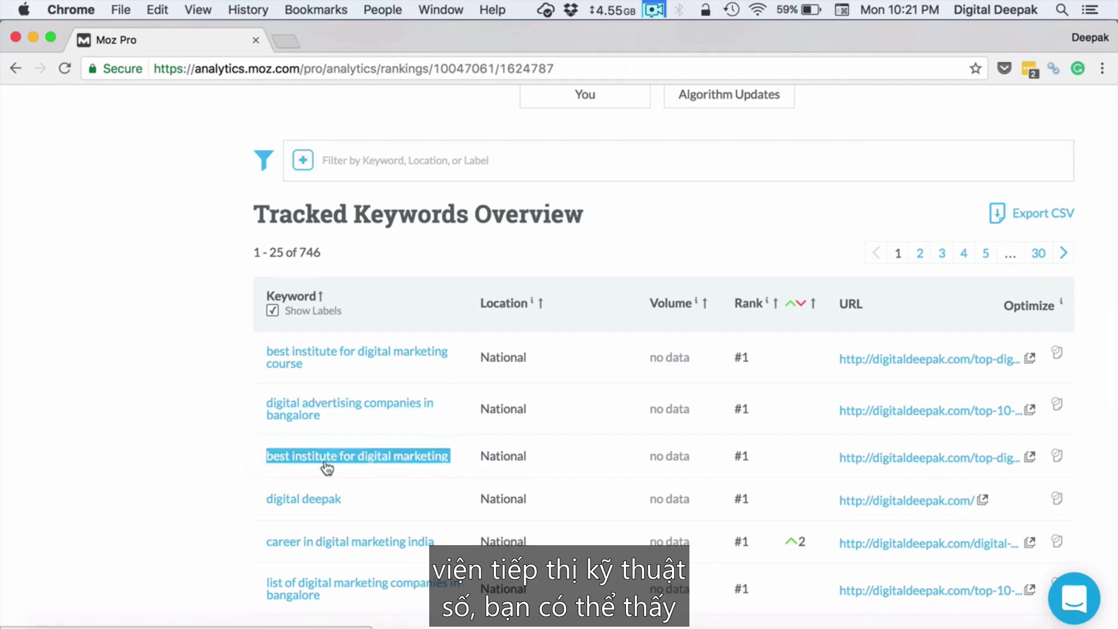
right_click(325, 463)
click(381, 490)
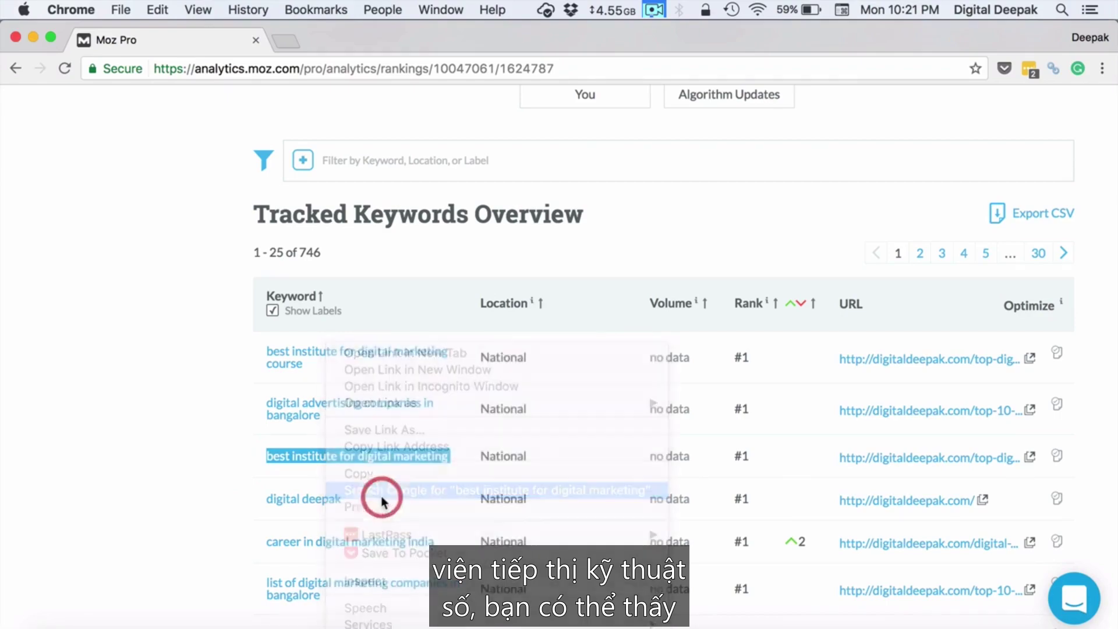
scroll(372, 361, down, 5)
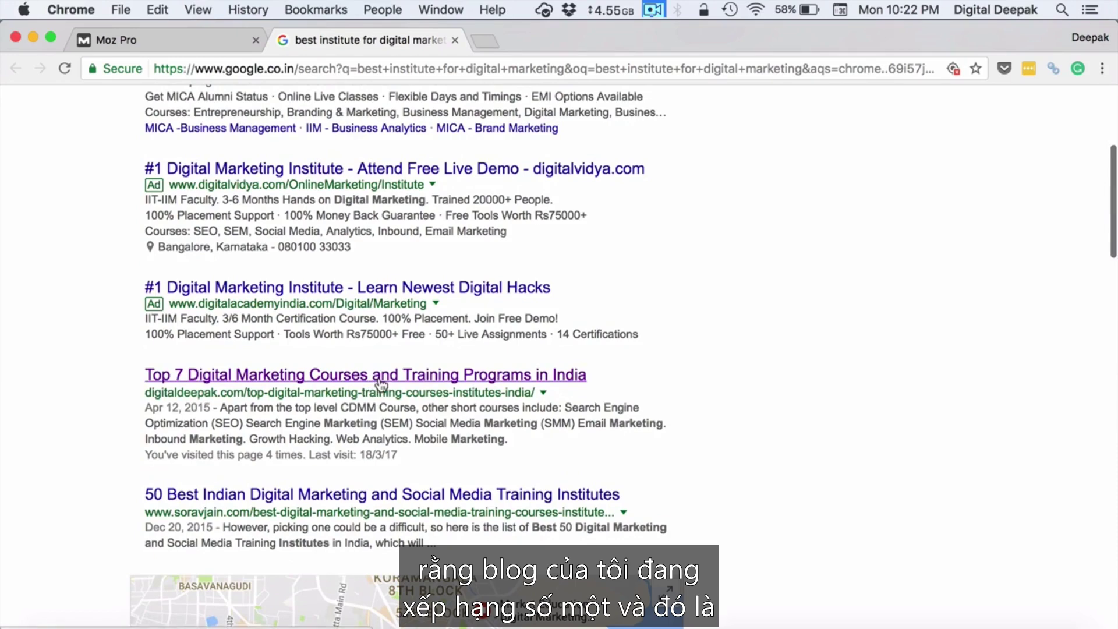
Step: Return to Moz Pro, search Google for the tracked keyword "career in digital marketing india", and check the blog's organic position
click(185, 46)
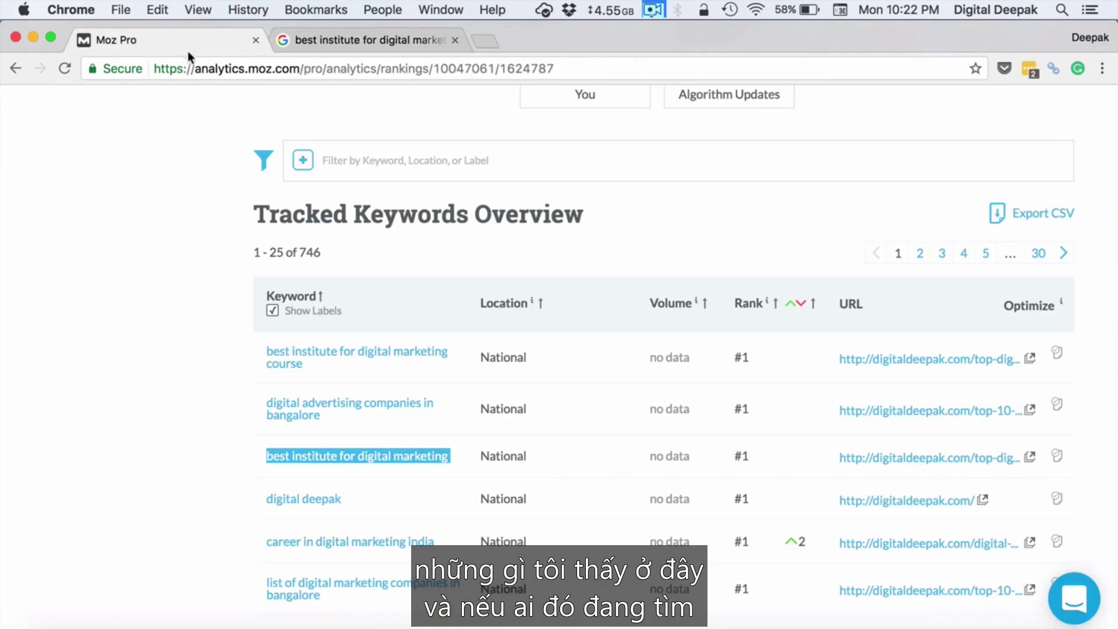
scroll(735, 550, down, 3)
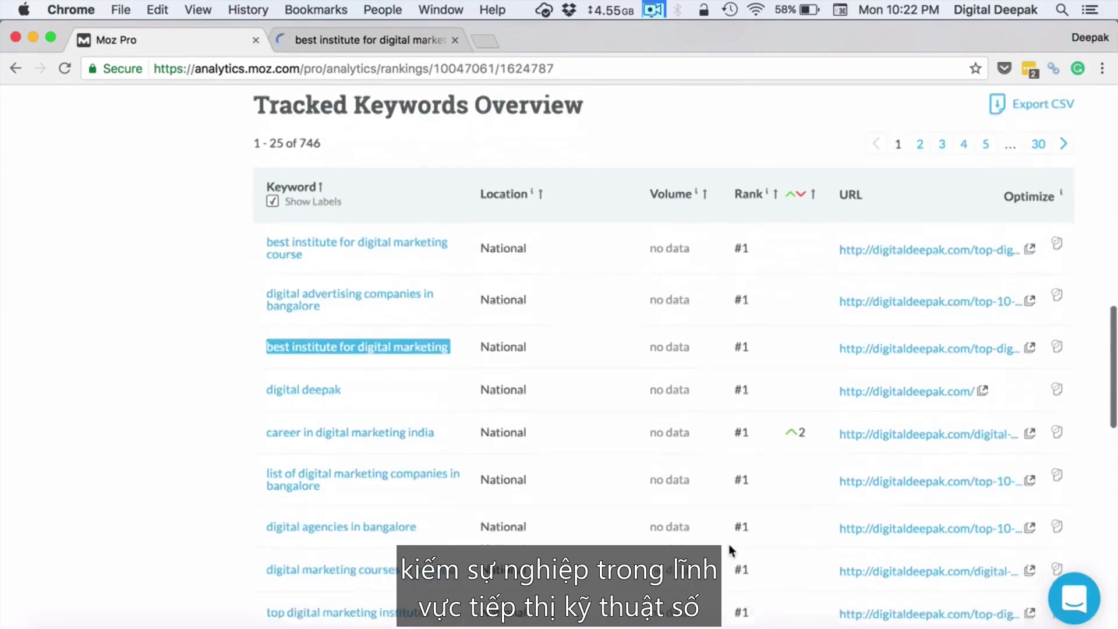
drag(456, 392, 267, 381)
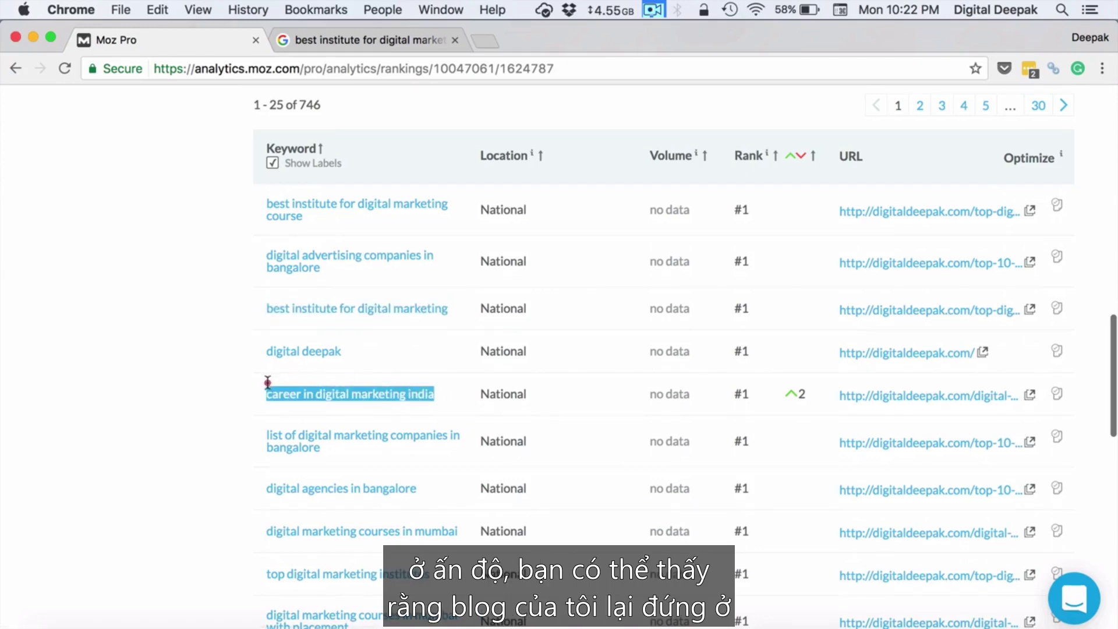
right_click(291, 393)
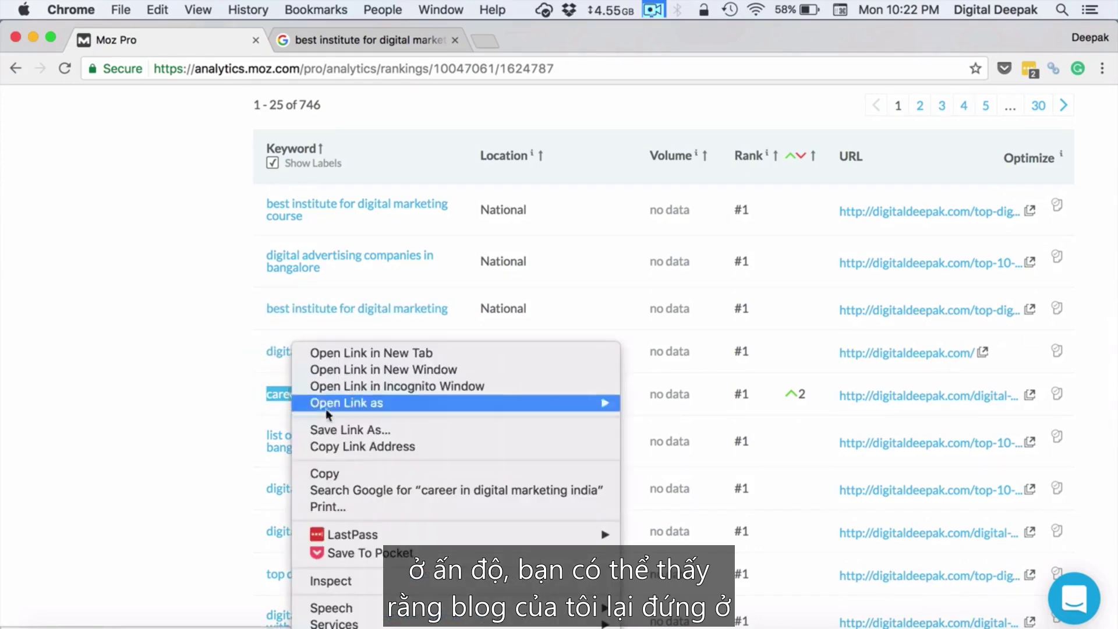
click(351, 489)
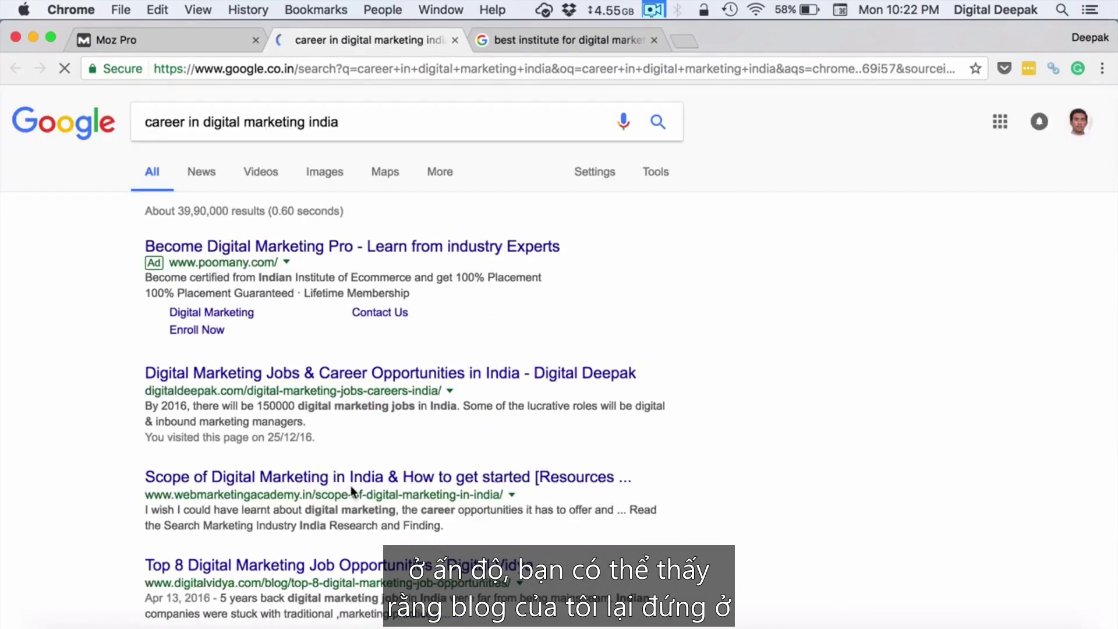
scroll(351, 485, down, 1)
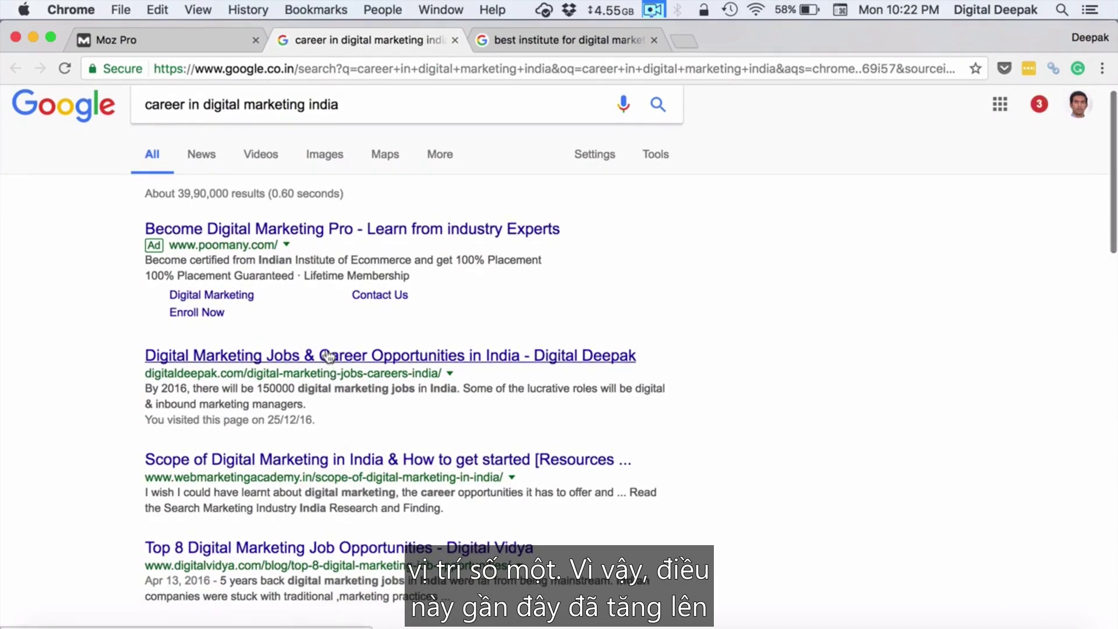
scroll(321, 288, up, 1)
Step: Back in Moz Pro, sort the tracked keywords by largest rank gain and review the keywords that moved up
click(155, 37)
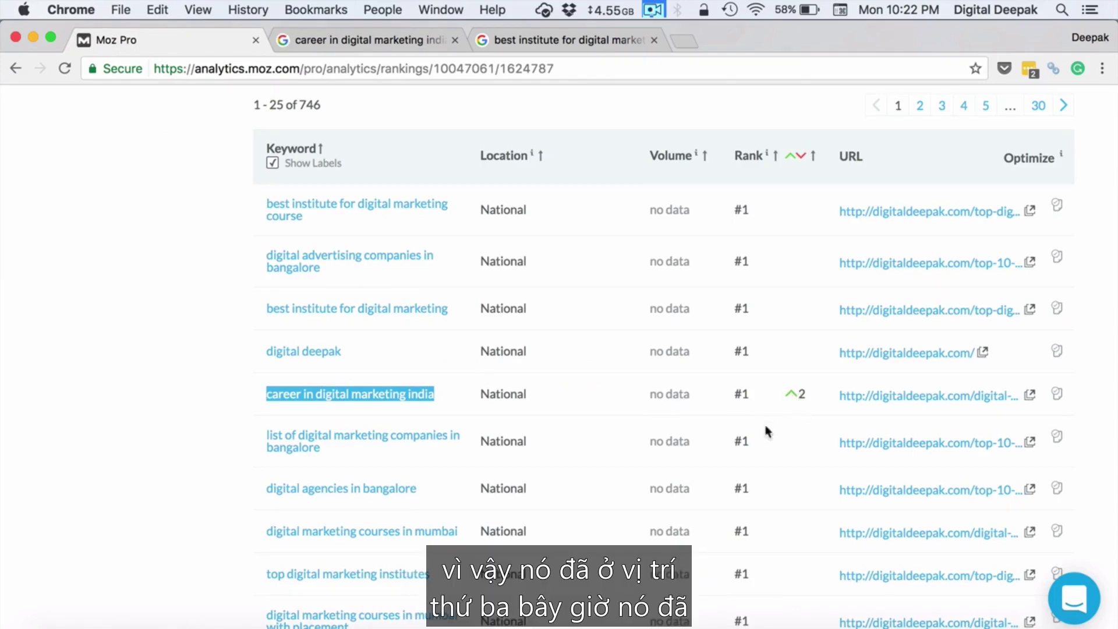
click(655, 400)
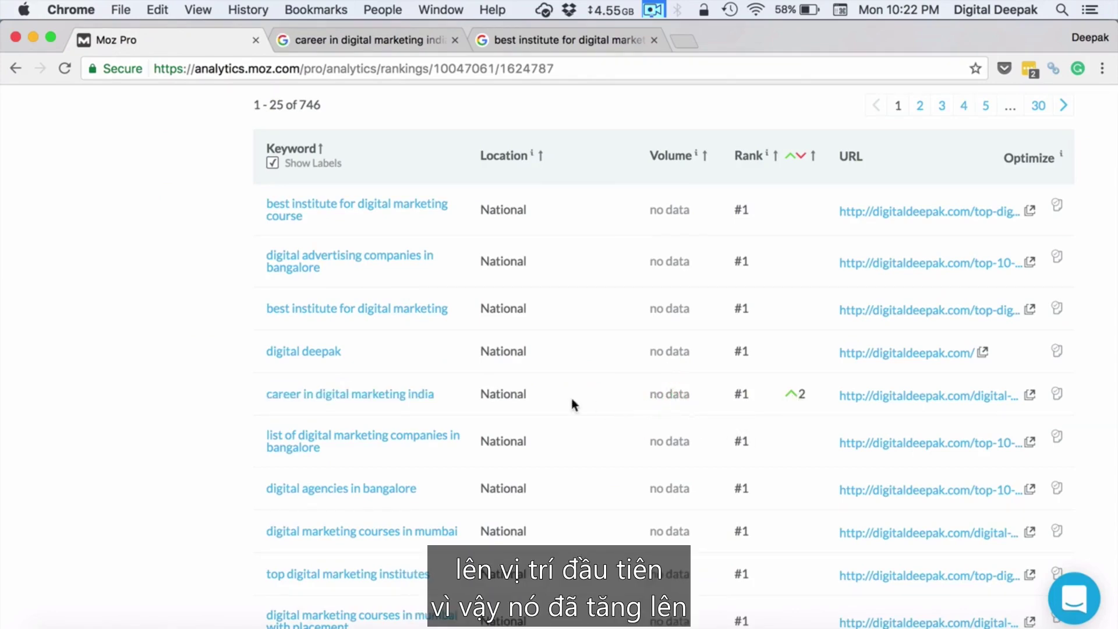
scroll(571, 402, down, 1)
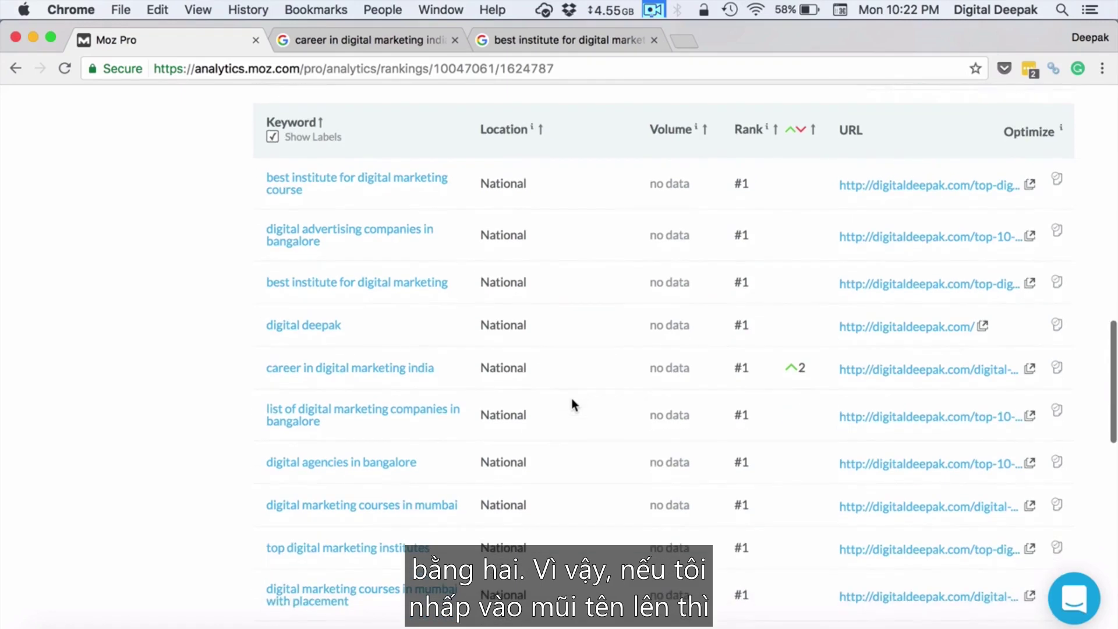
scroll(814, 380, up, 3)
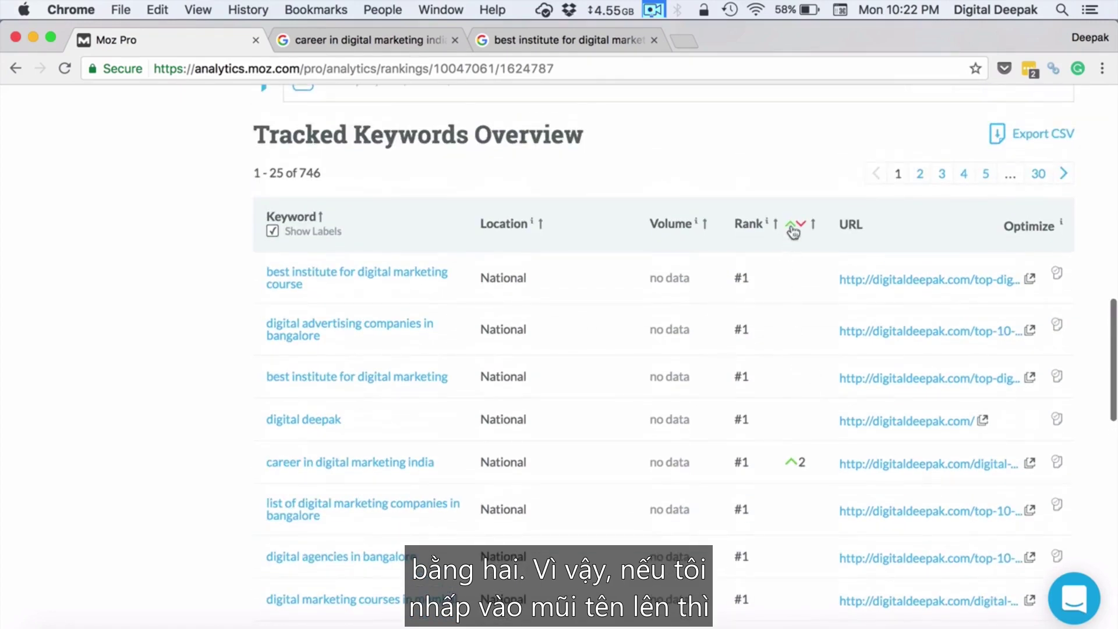
click(794, 231)
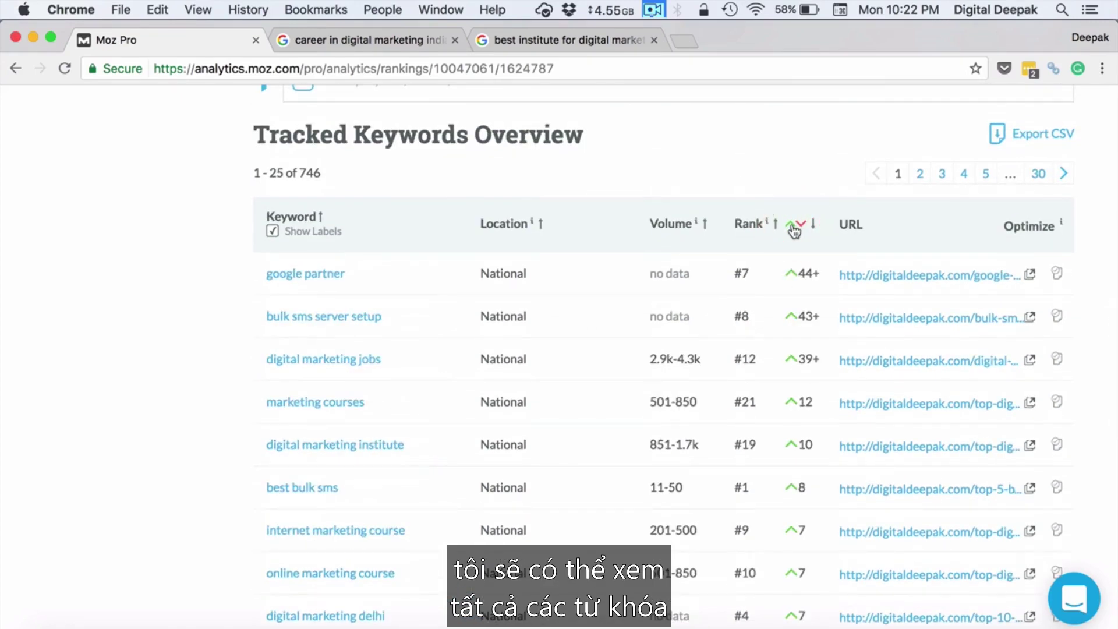
scroll(577, 276, up, 2)
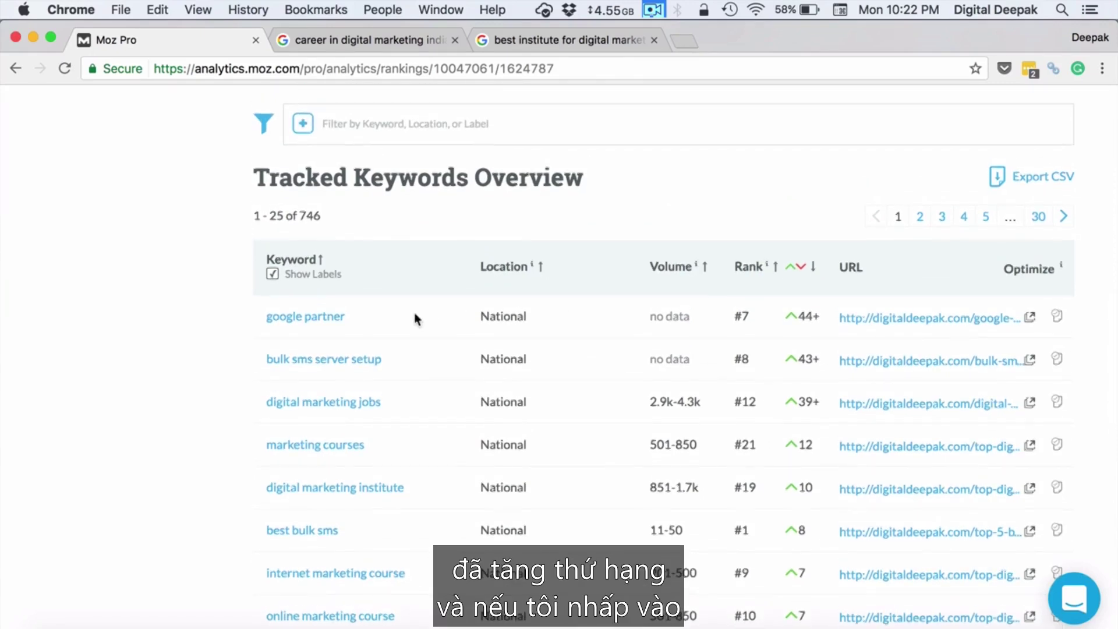
scroll(415, 315, down, 3)
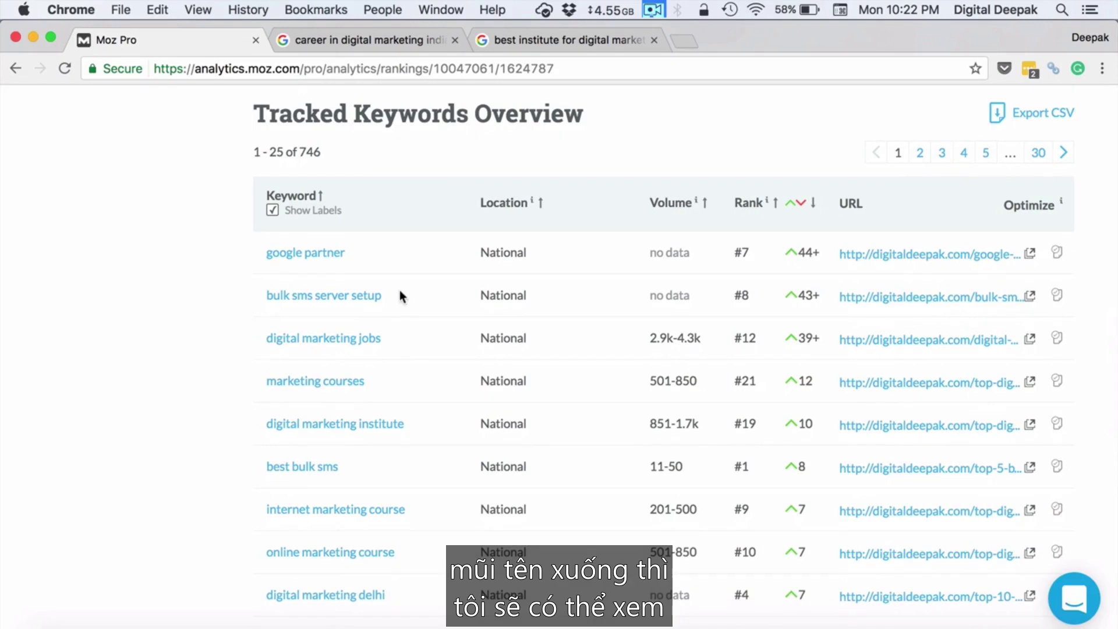
scroll(400, 296, down, 5)
scroll(399, 290, up, 5)
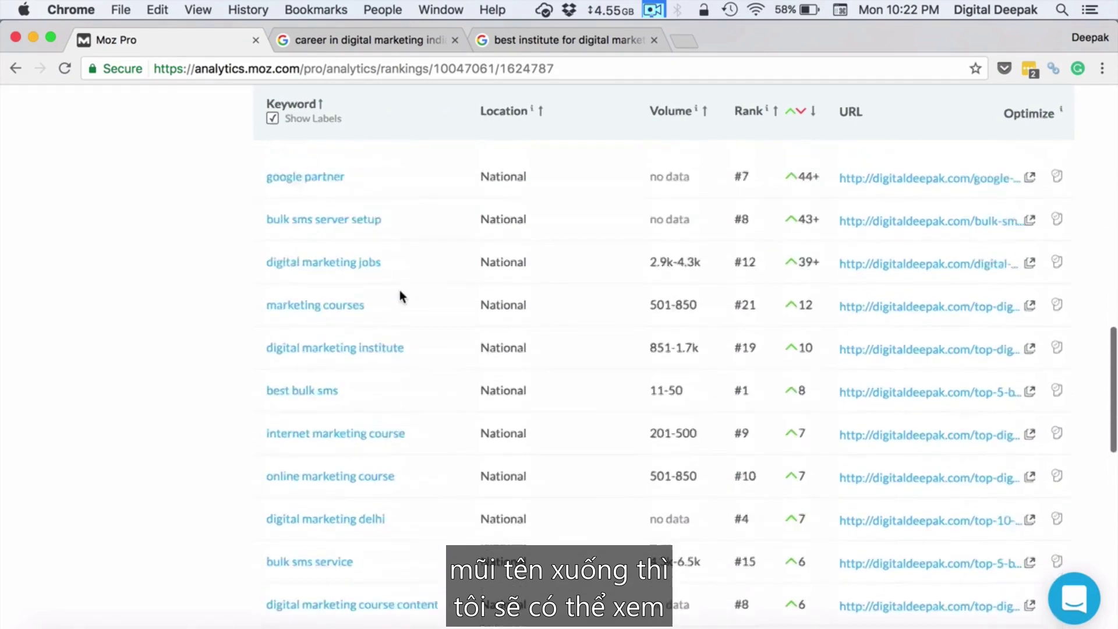
Step: Sort the tracked keywords by largest rank drop, review the decliners, and highlight the keyword "digital agency in bangalore"
click(808, 176)
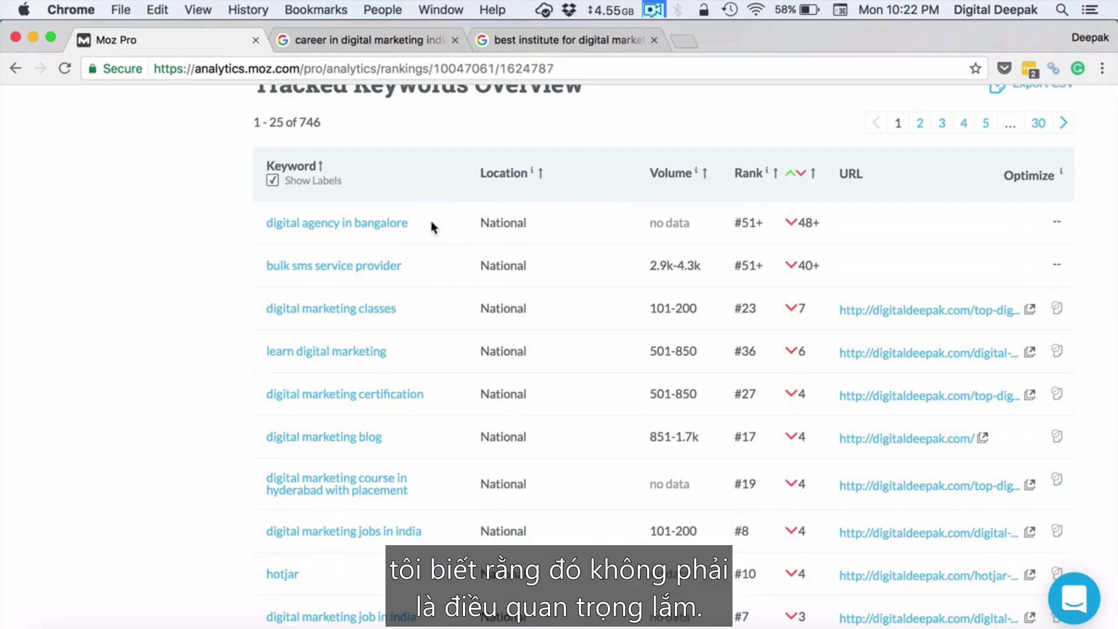
scroll(432, 223, down, 2)
scroll(432, 222, down, 1)
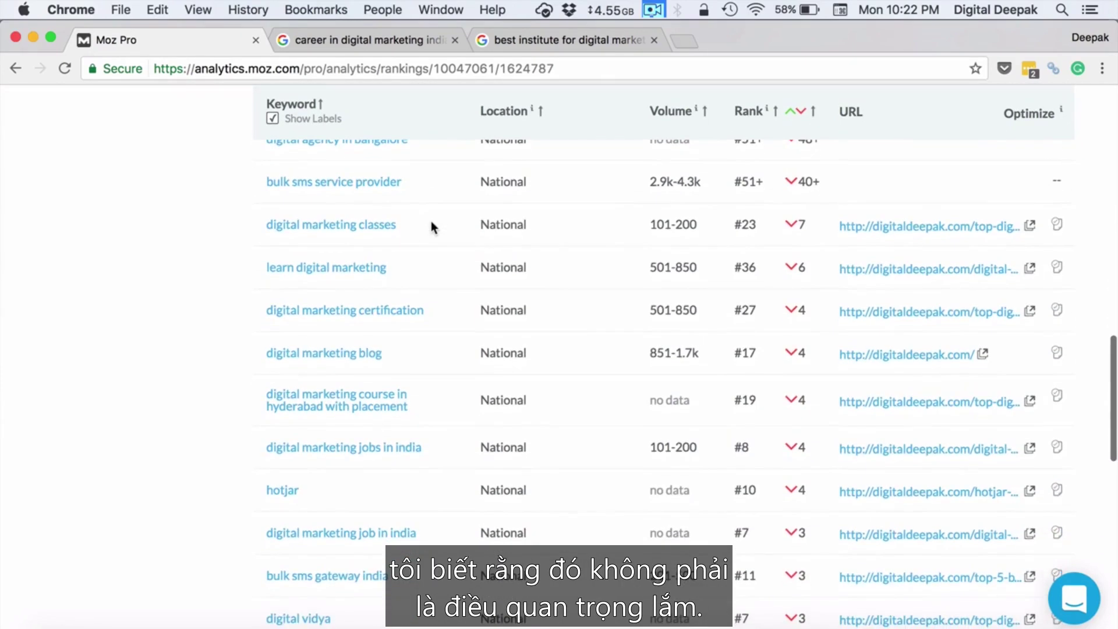
scroll(431, 226, down, 1)
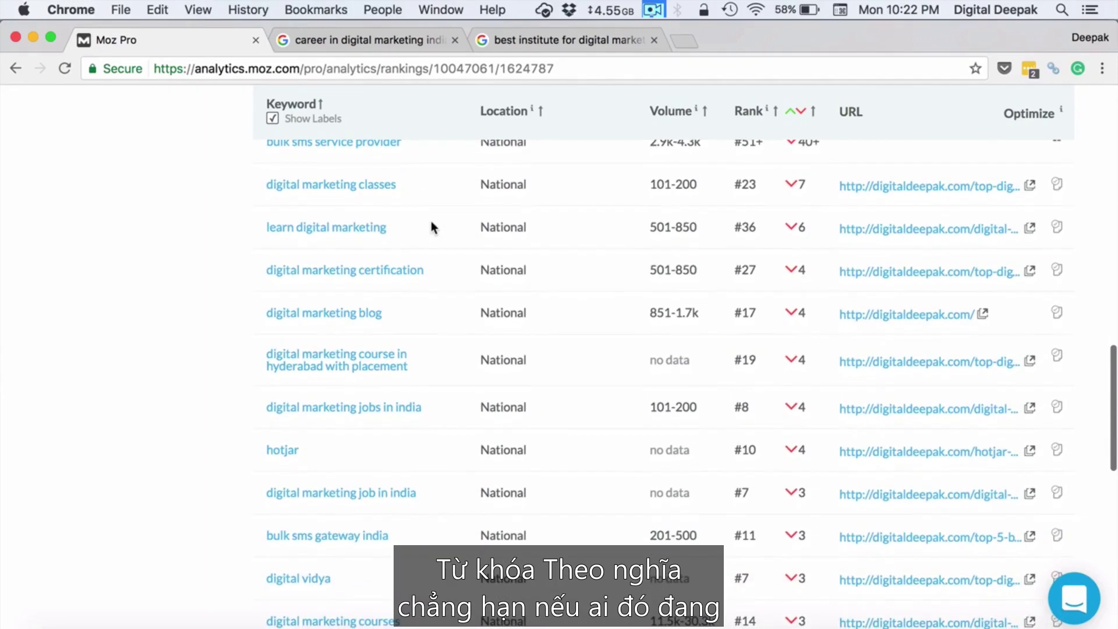
scroll(430, 226, up, 3)
drag(421, 203, 259, 202)
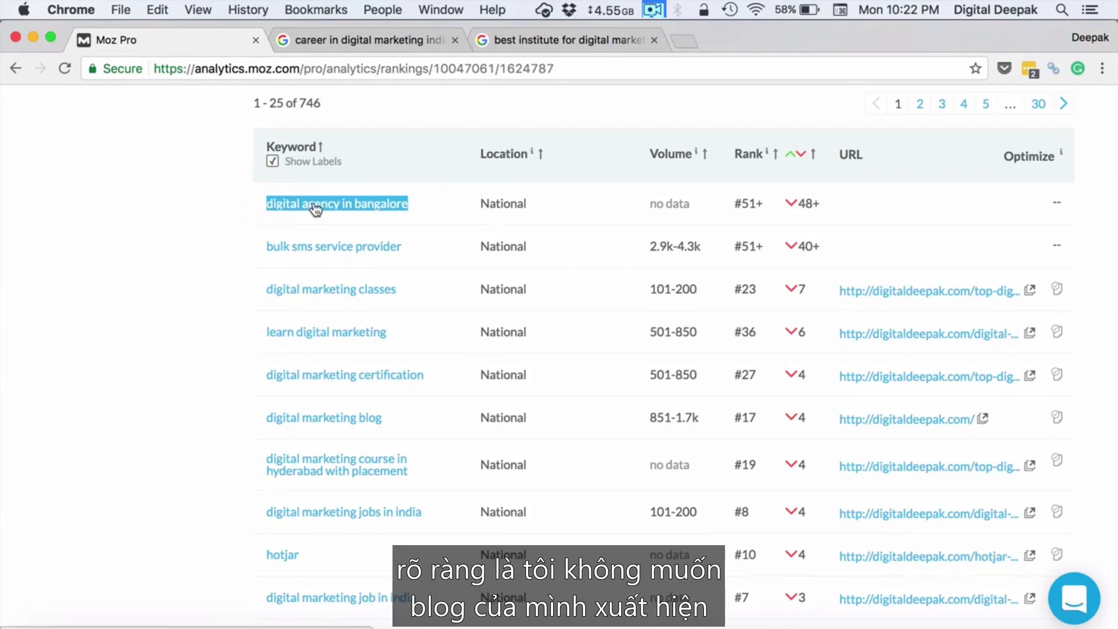
Step: Search Google for the highlighted keyword "digital agency in bangalore" and check the blog's position in the organic results
right_click(315, 205)
click(363, 348)
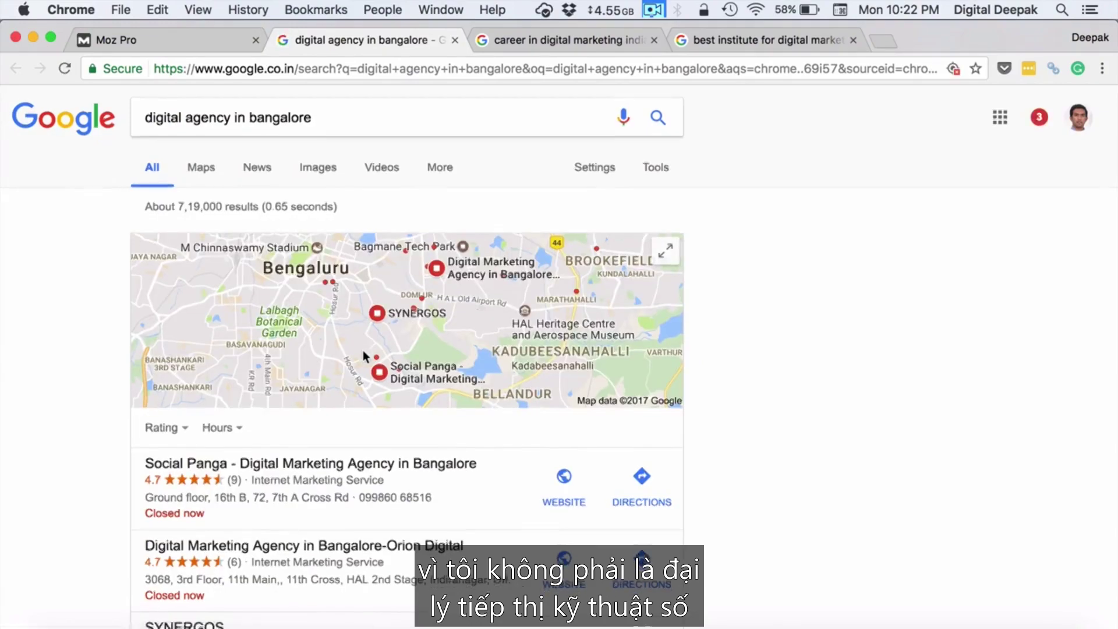
scroll(362, 350, down, 8)
scroll(363, 354, down, 2)
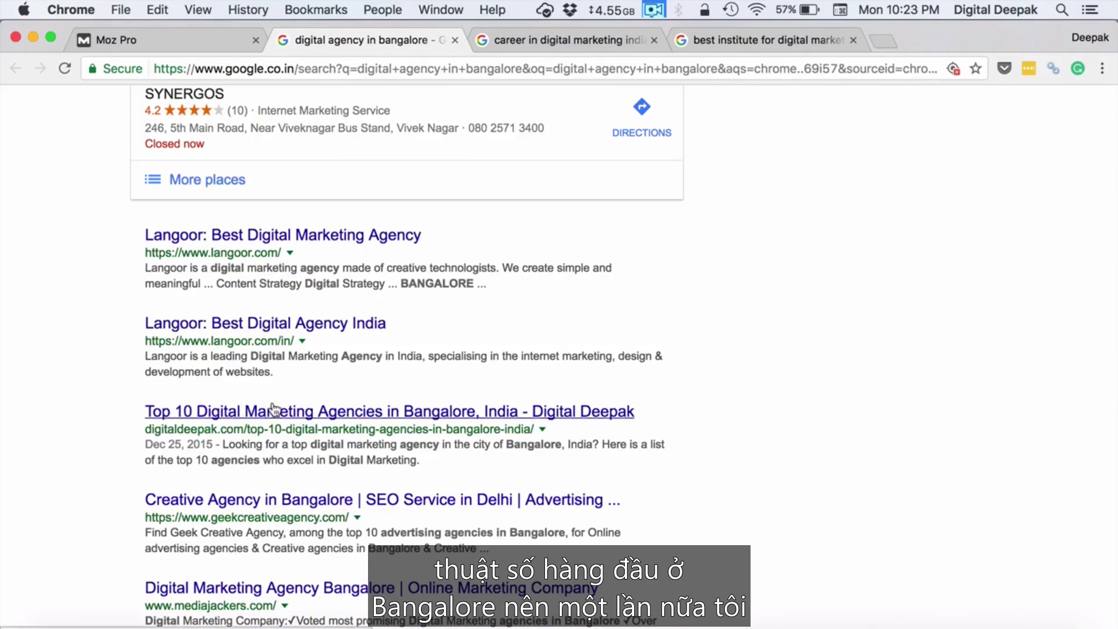
scroll(249, 139, up, 8)
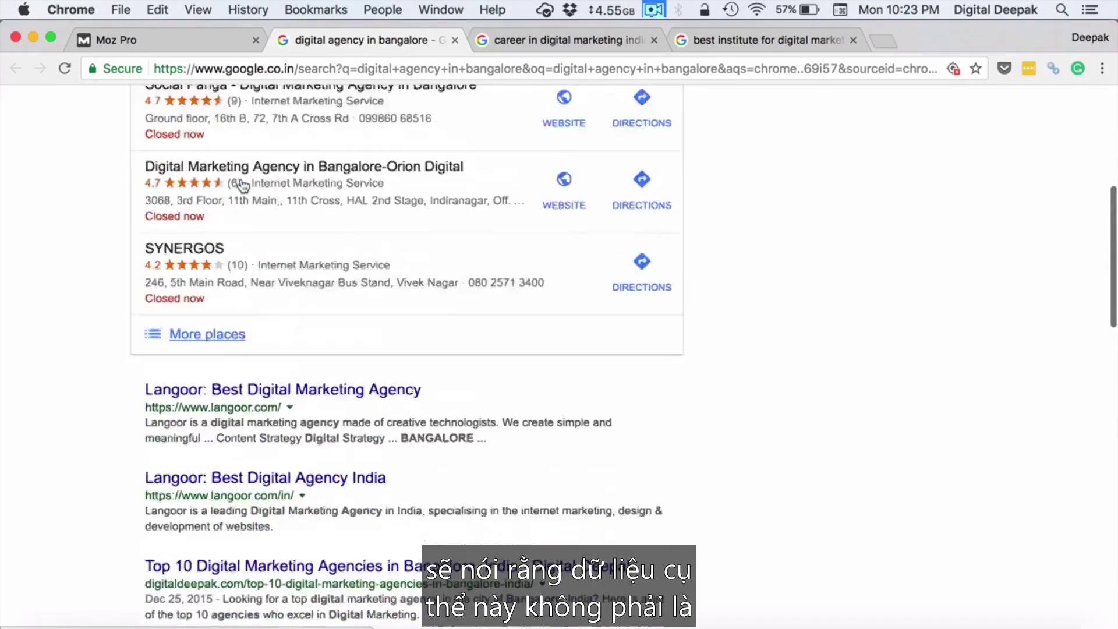
Step: Compare the tracked rank of "digital agency in bangalore" in Moz Pro with its Google results page, ending on the Moz Pro rankings
click(212, 47)
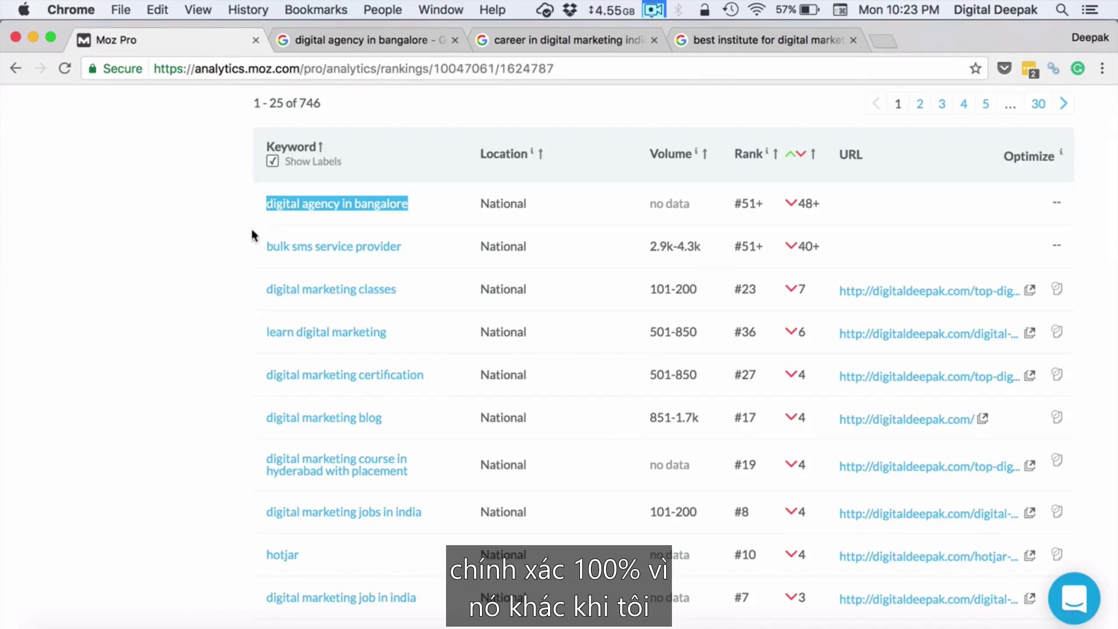
click(699, 215)
scroll(698, 213, up, 5)
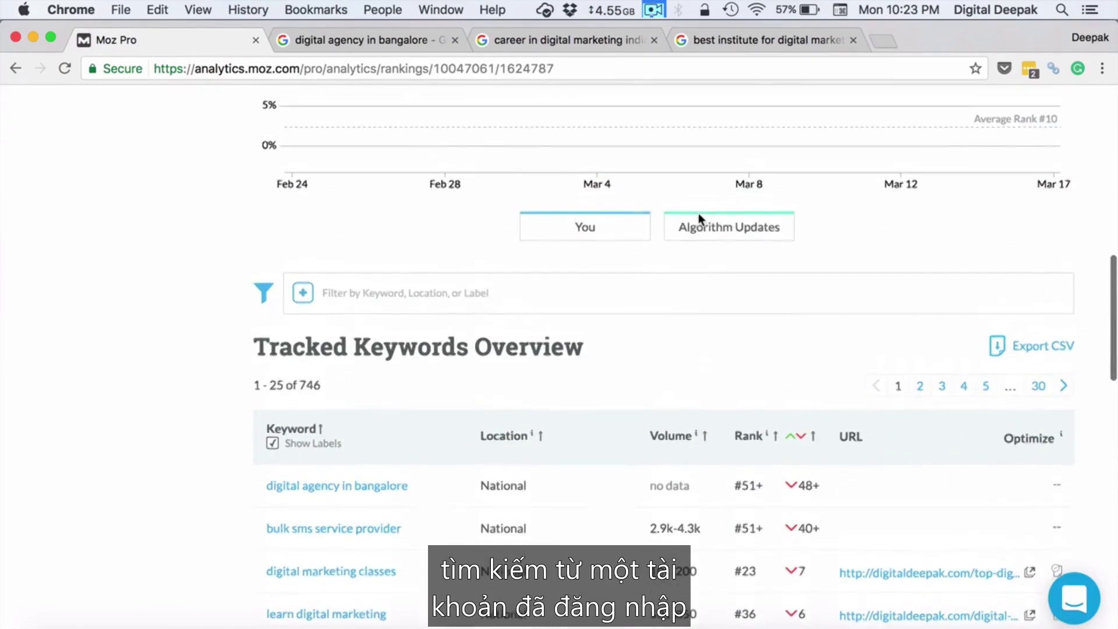
click(414, 40)
scroll(424, 95, up, 3)
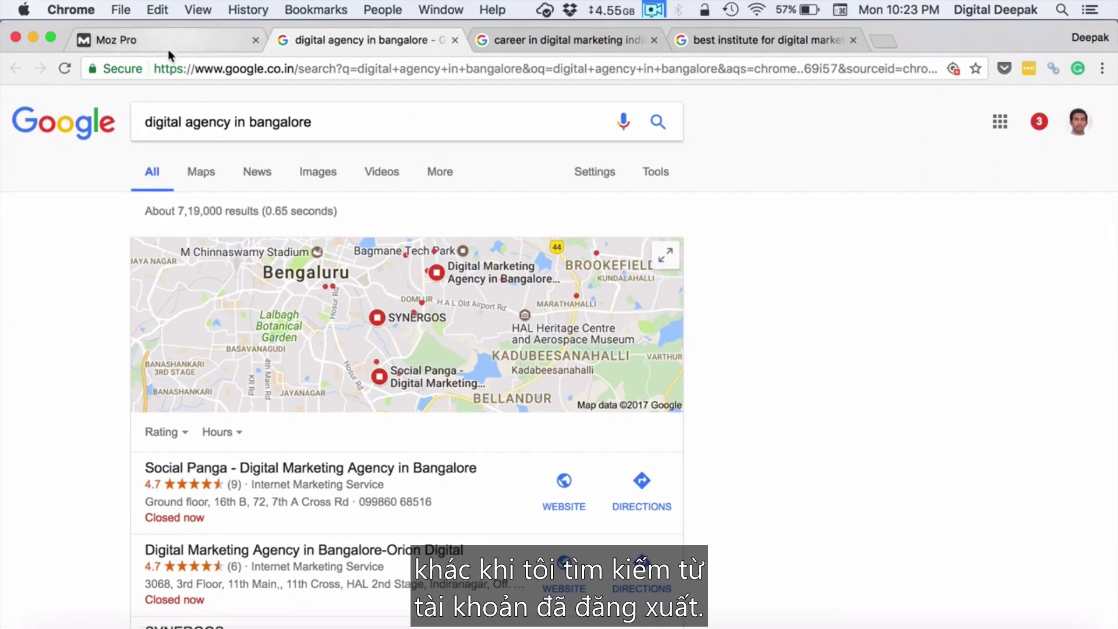
click(152, 45)
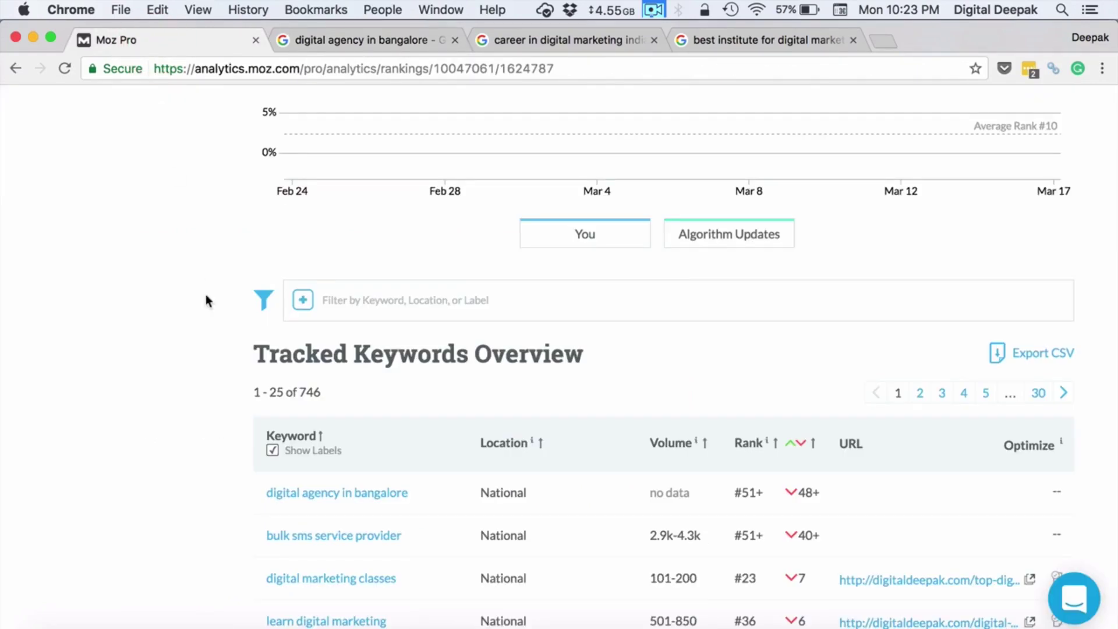
Step: Review the search visibility chart, the tracked keywords table and the summary figures on the Rankings page
scroll(205, 295, up, 5)
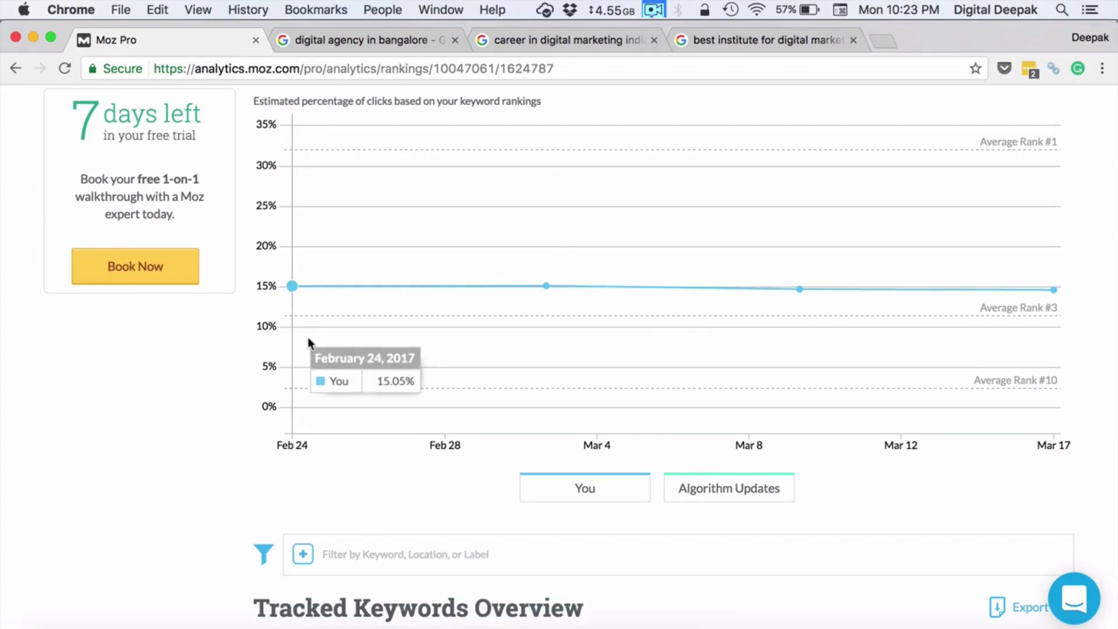
scroll(307, 342, down, 6)
scroll(308, 342, down, 13)
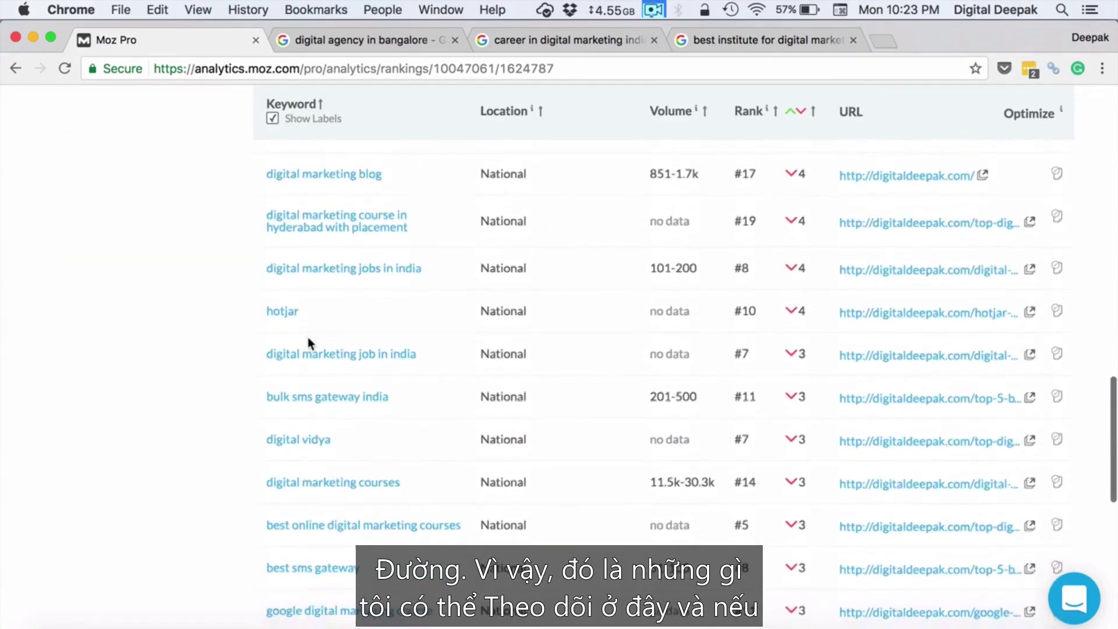
scroll(308, 336, up, 20)
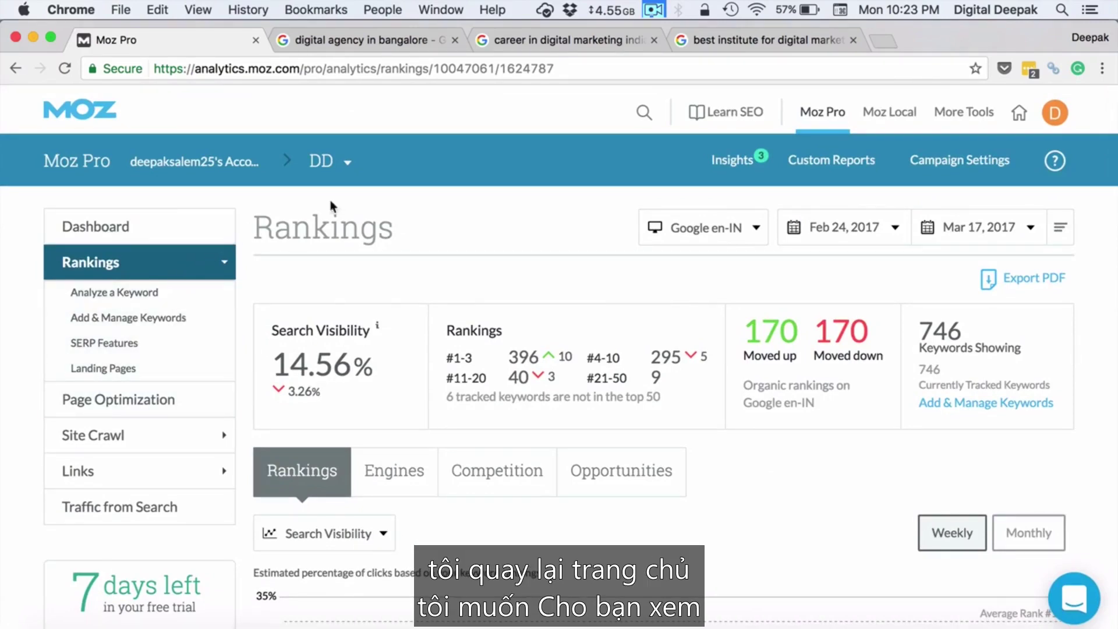
Step: Go to the Moz home page, browse the available products and open Fresh Web Explorer
click(815, 120)
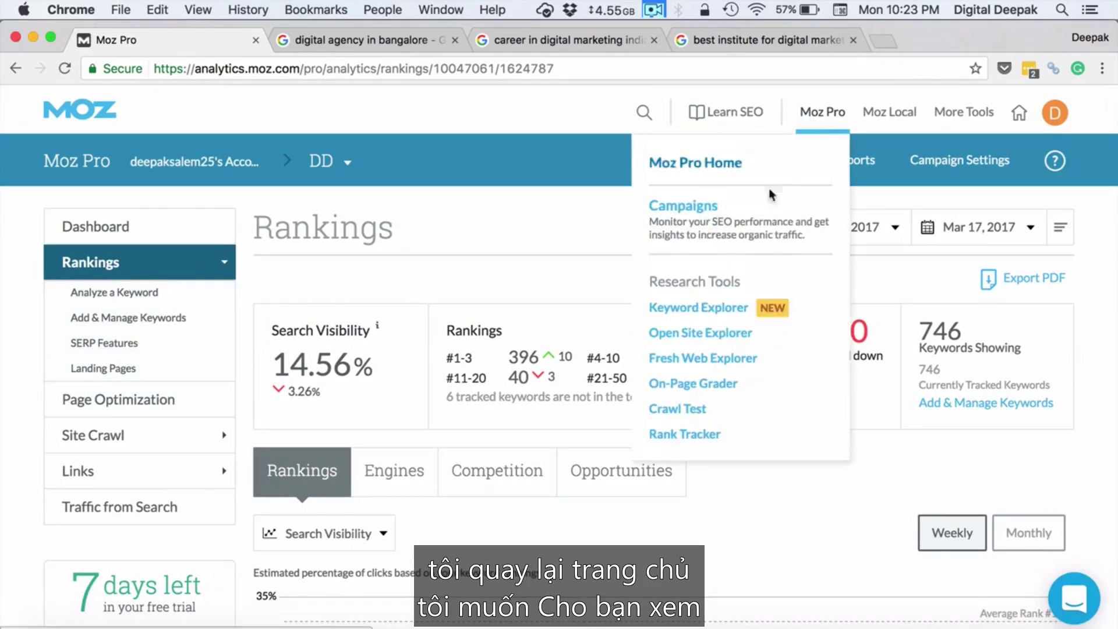
click(1021, 114)
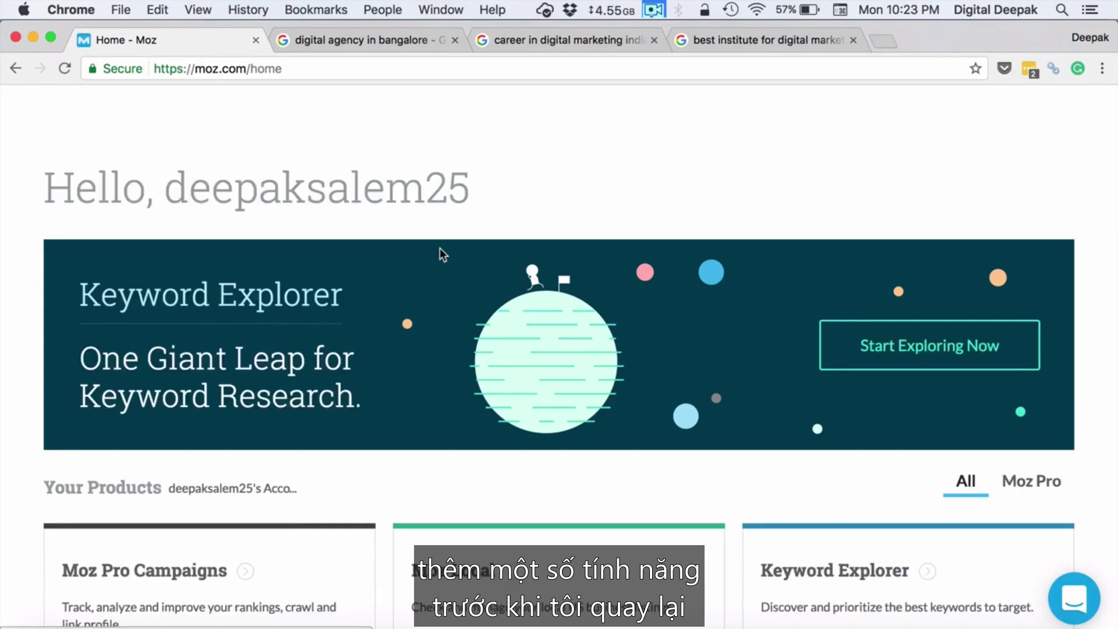
scroll(439, 248, down, 1)
scroll(440, 251, down, 10)
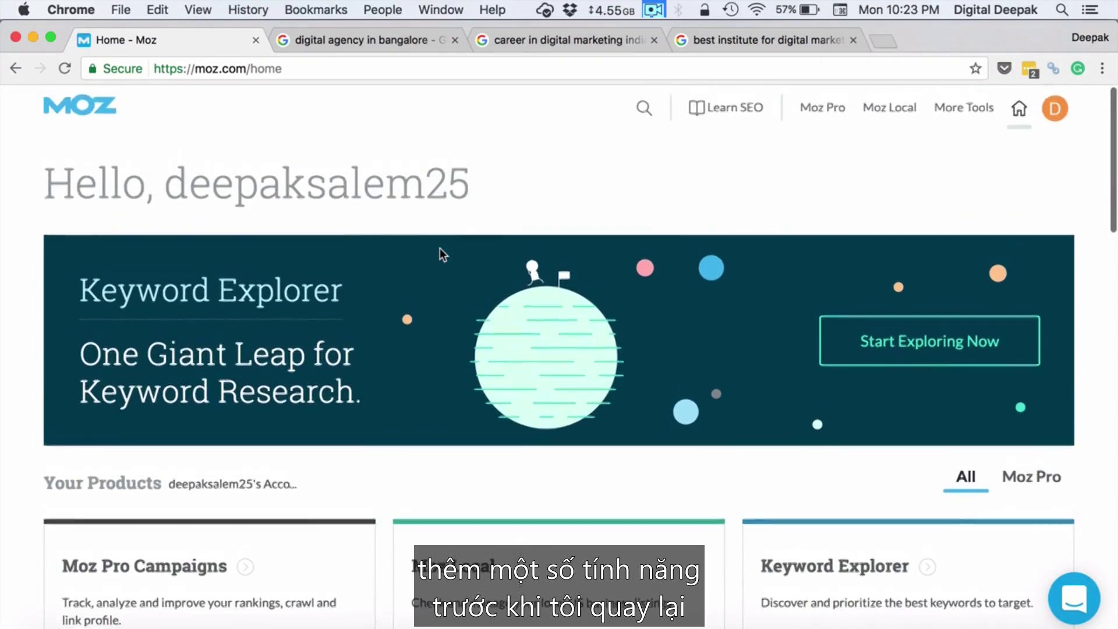
scroll(440, 254, down, 10)
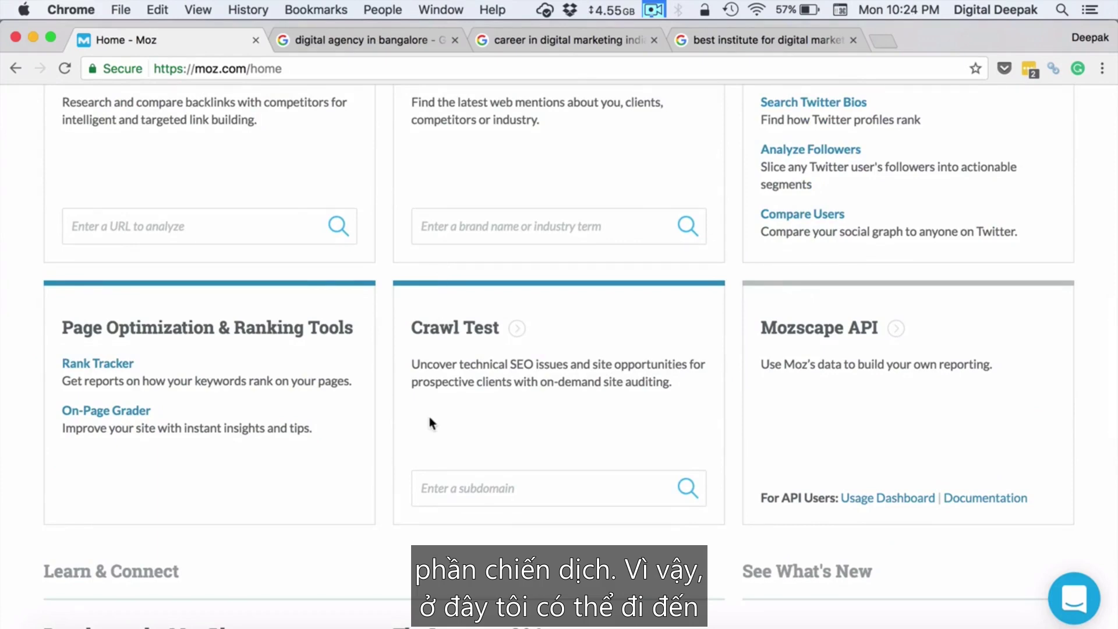
scroll(429, 417, up, 4)
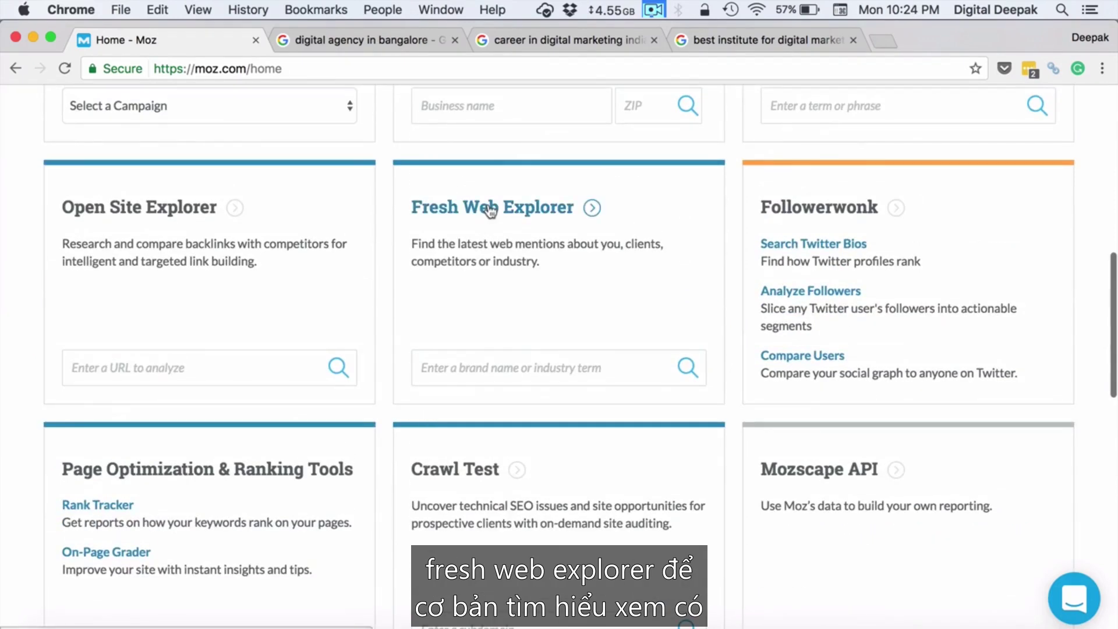
click(491, 209)
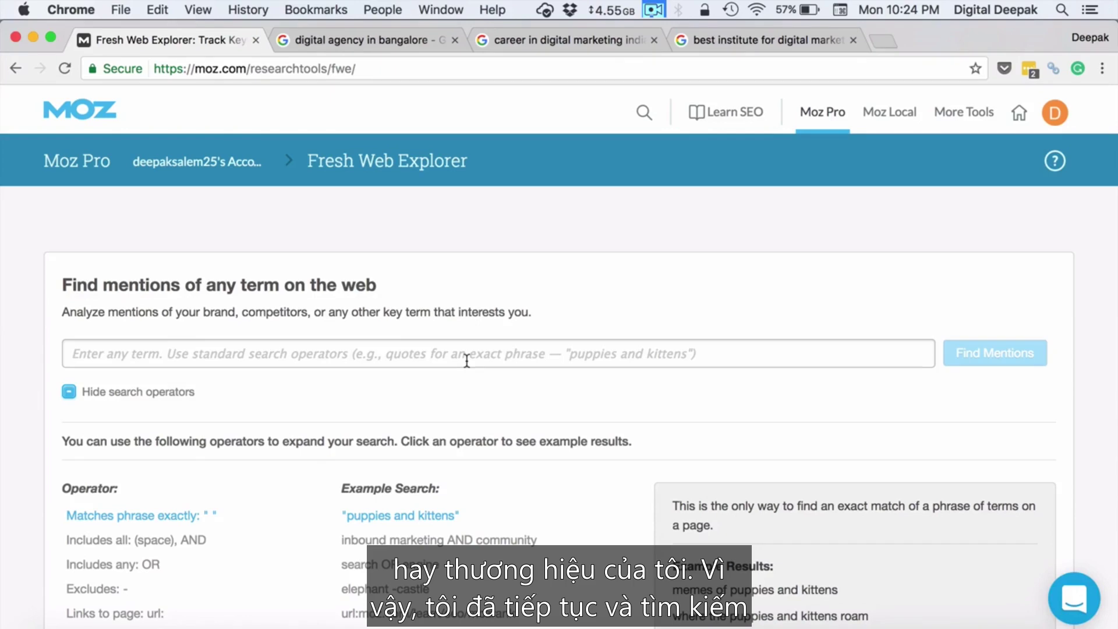
Step: Find web mentions of "digitaldeepak" and set the mentions timeframe to Last Four Weeks
click(466, 361)
text(digitaldeepak)
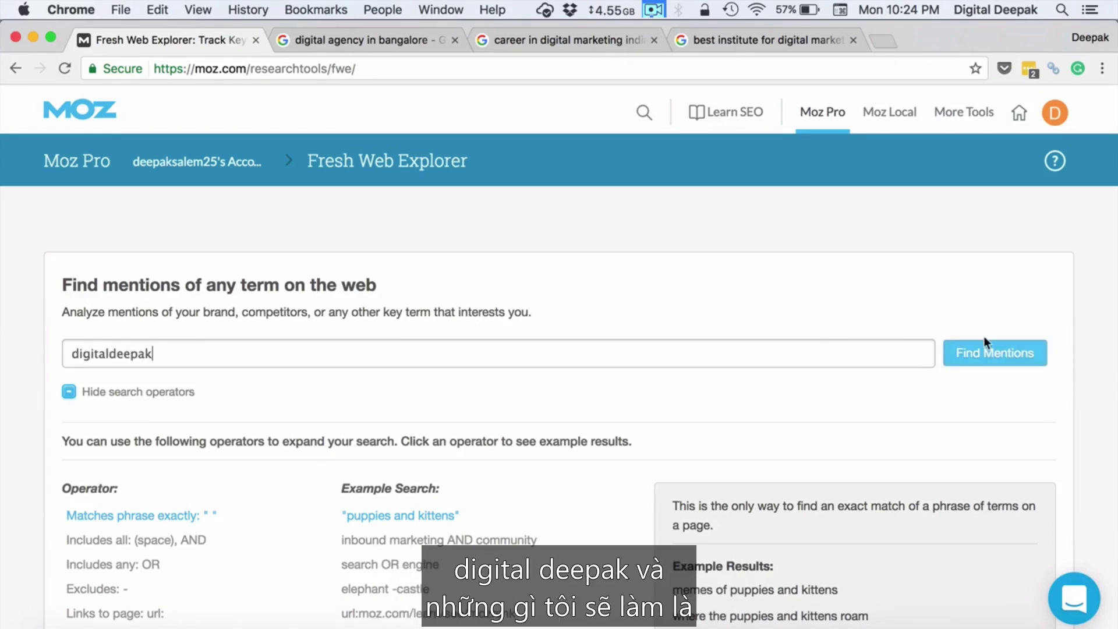
click(987, 348)
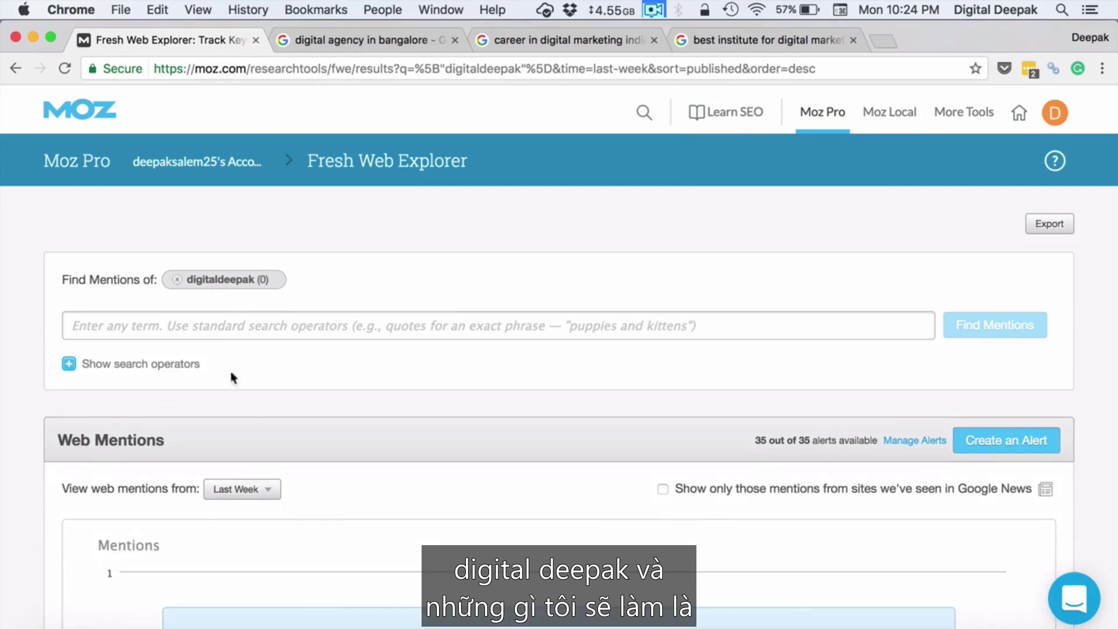
scroll(198, 436, down, 5)
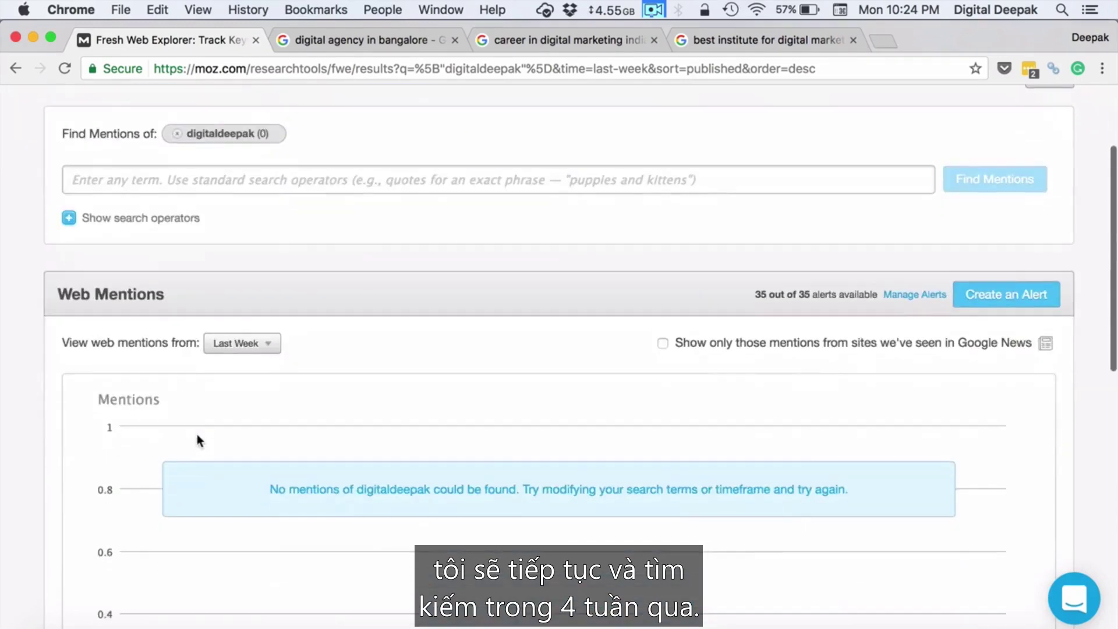
click(228, 348)
click(226, 415)
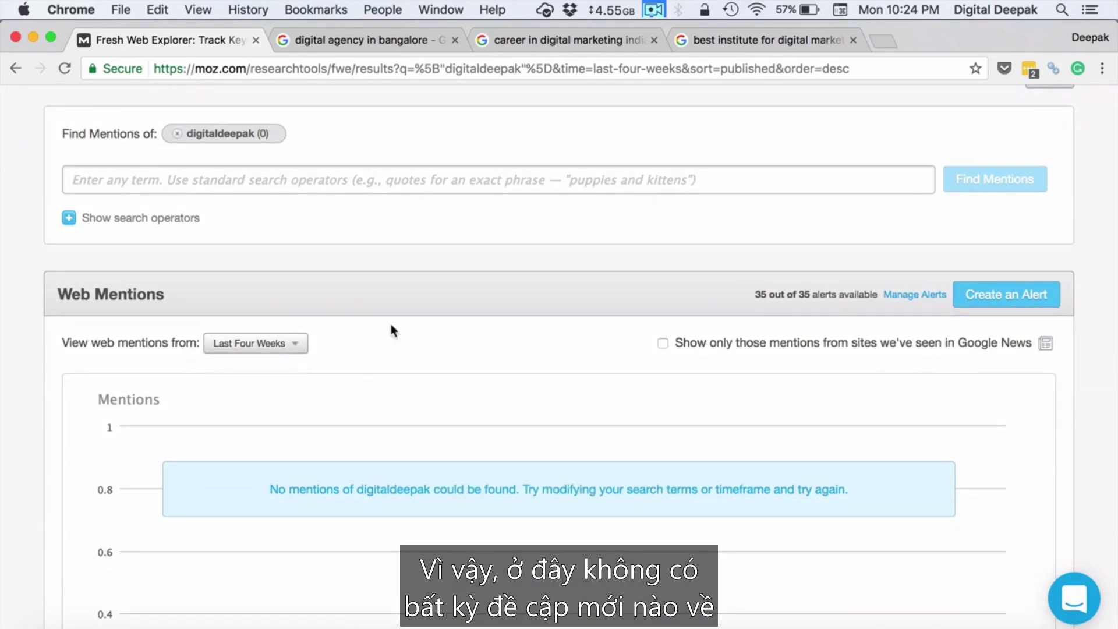
scroll(390, 324, down, 12)
scroll(390, 324, up, 15)
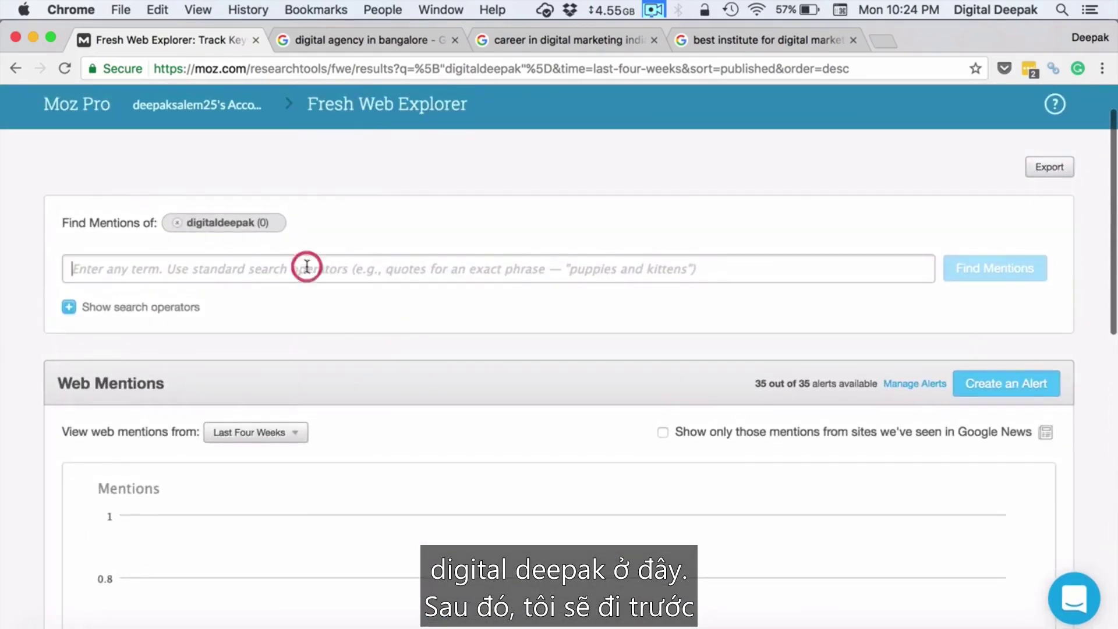
Step: Replace the search term with the blogger's full name, find its mentions from the Last Four Weeks, and review the chart and mention list
click(178, 224)
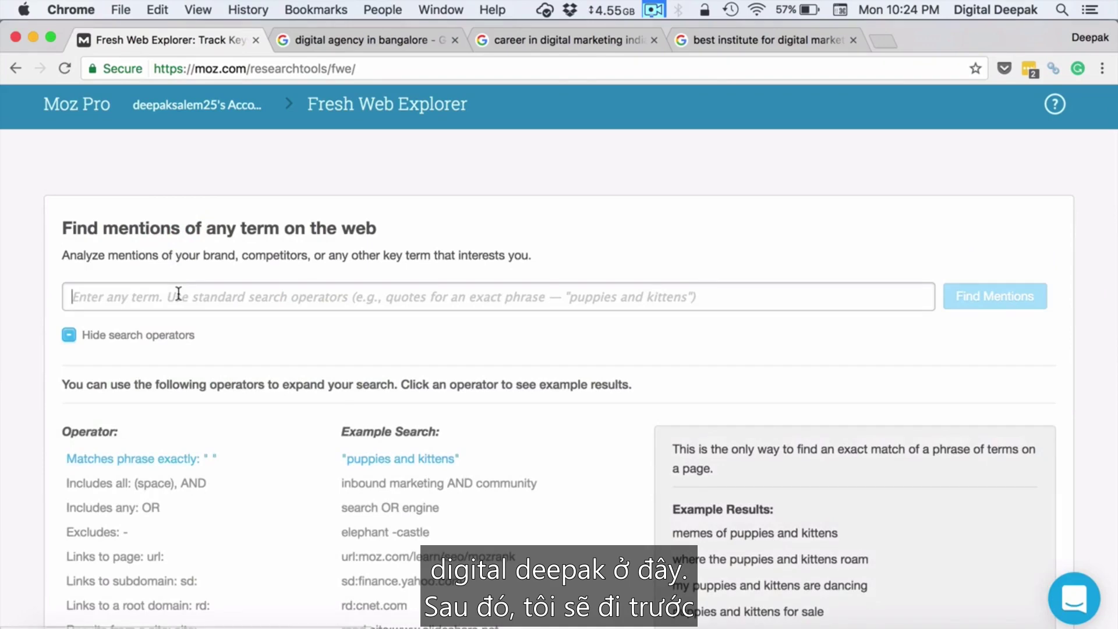
text(deepak kanakaraju)
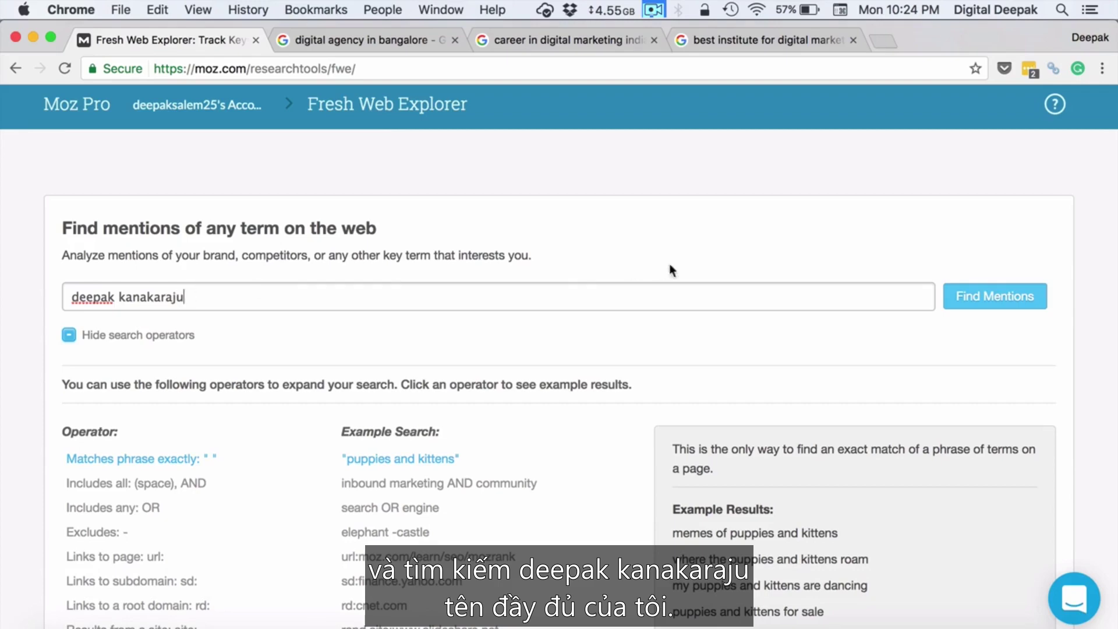
click(967, 290)
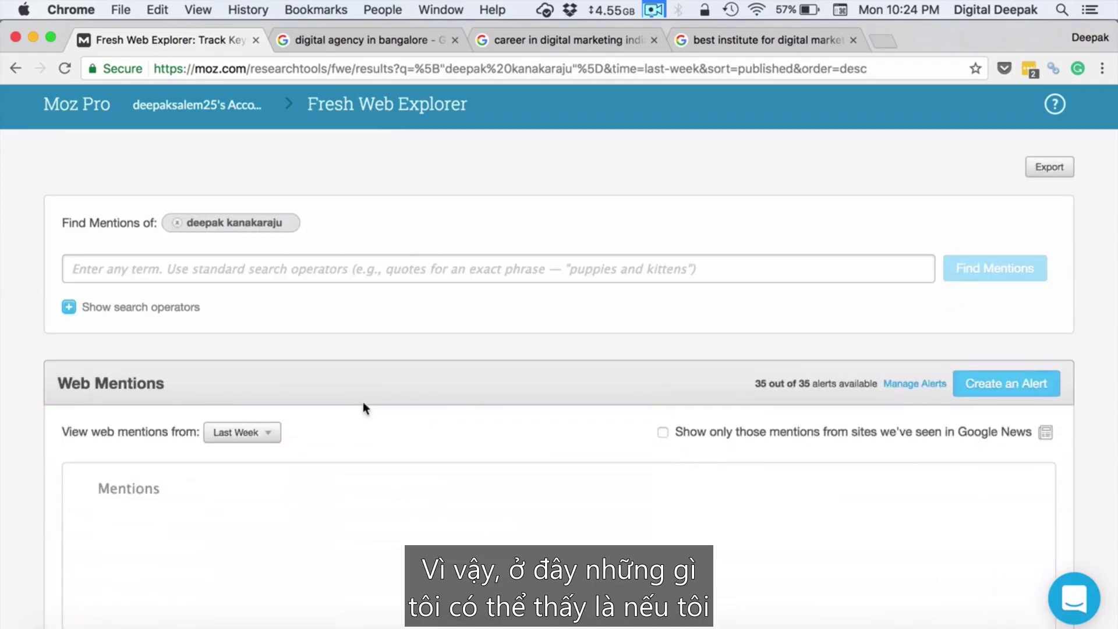
scroll(362, 407, down, 2)
scroll(362, 401, down, 5)
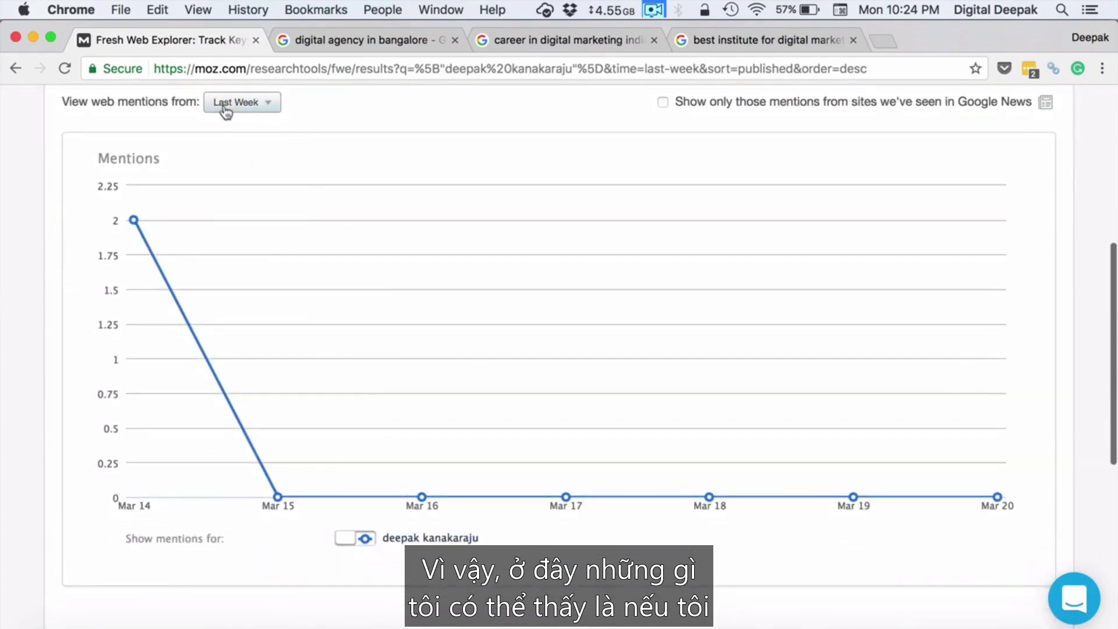
click(233, 106)
click(235, 171)
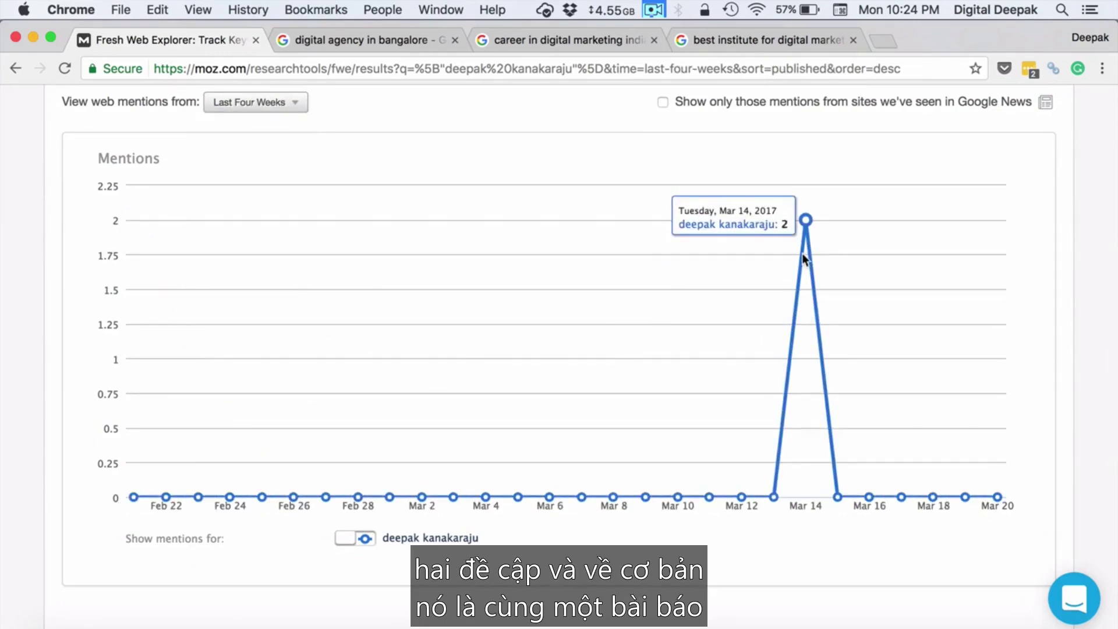
scroll(803, 256, down, 5)
scroll(802, 253, down, 2)
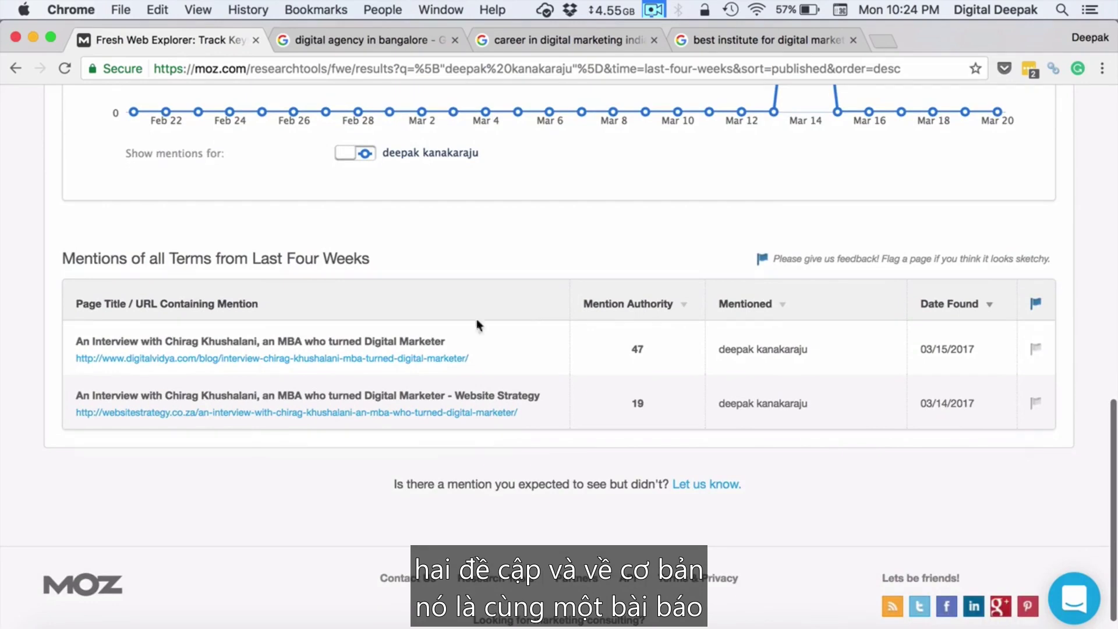
Step: Open the digitalvidya.com interview from the mentions list and locate the blogger's surname within the article
click(354, 360)
click(173, 36)
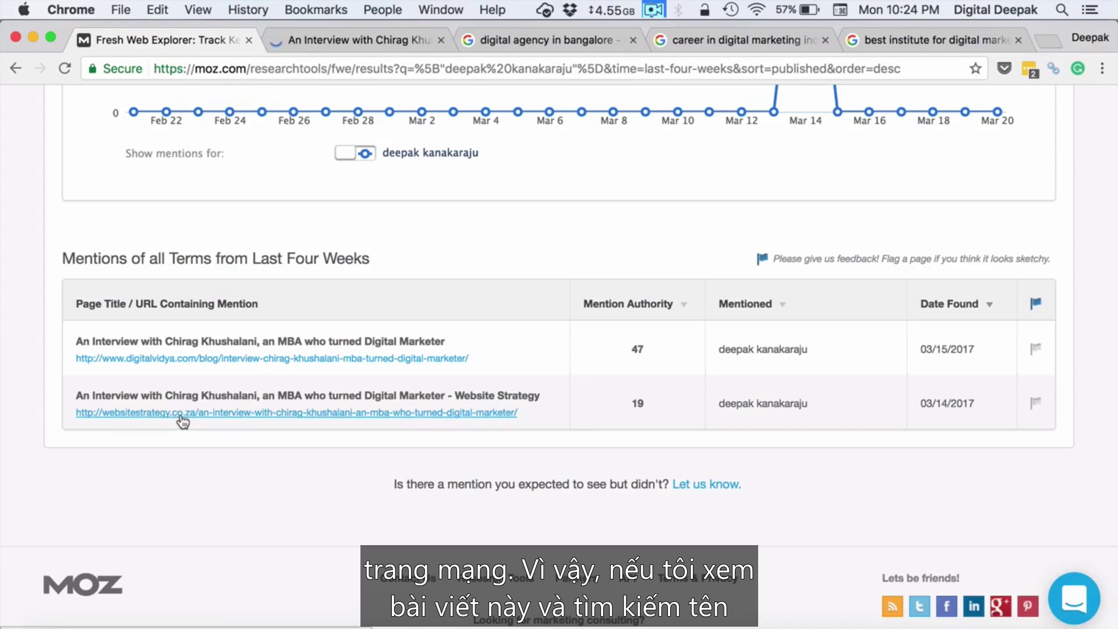
click(347, 51)
key(super+f)
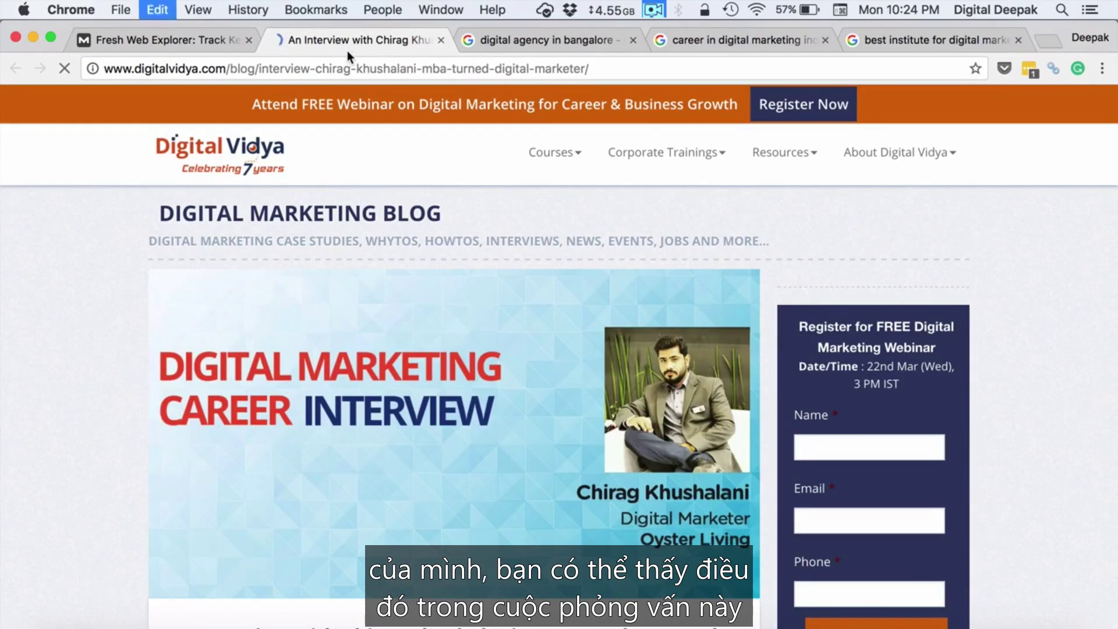
text(kanakaraju)
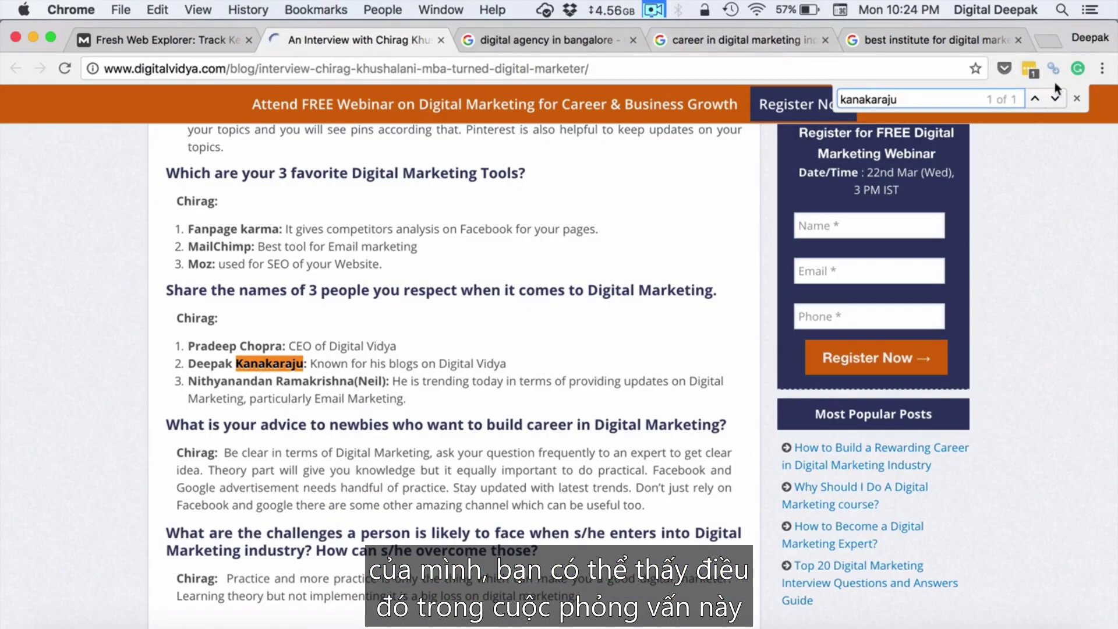
click(1077, 99)
Step: Examine the question "Share the names of 3 people you respect when it comes to Digital Marketing." and highlight the blogger's name in the answer
click(348, 308)
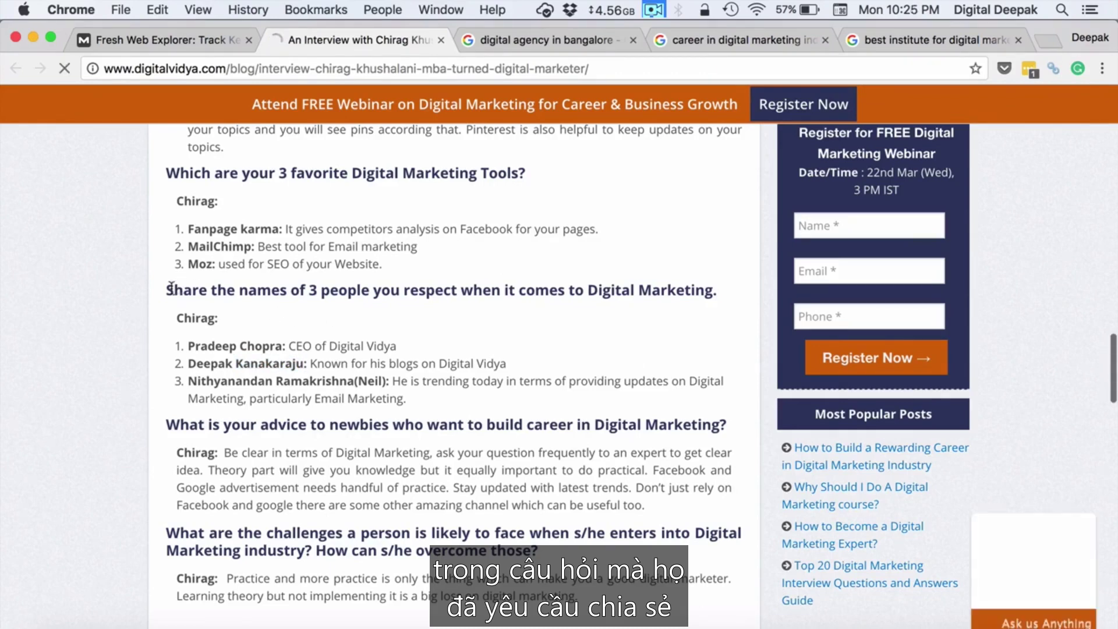
drag(166, 294, 379, 291)
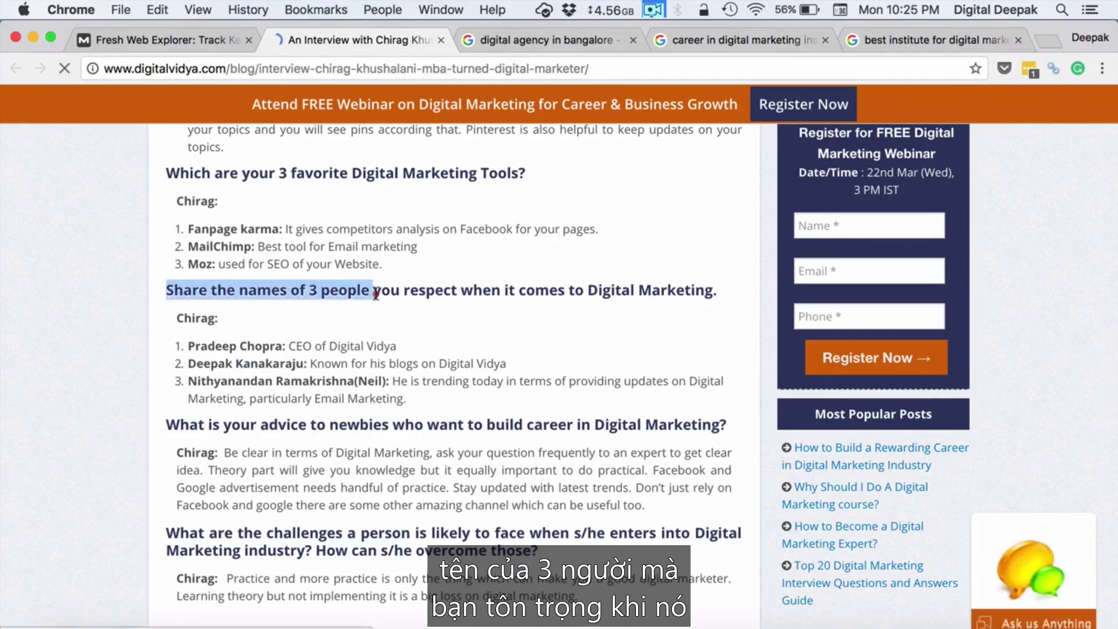
click(400, 341)
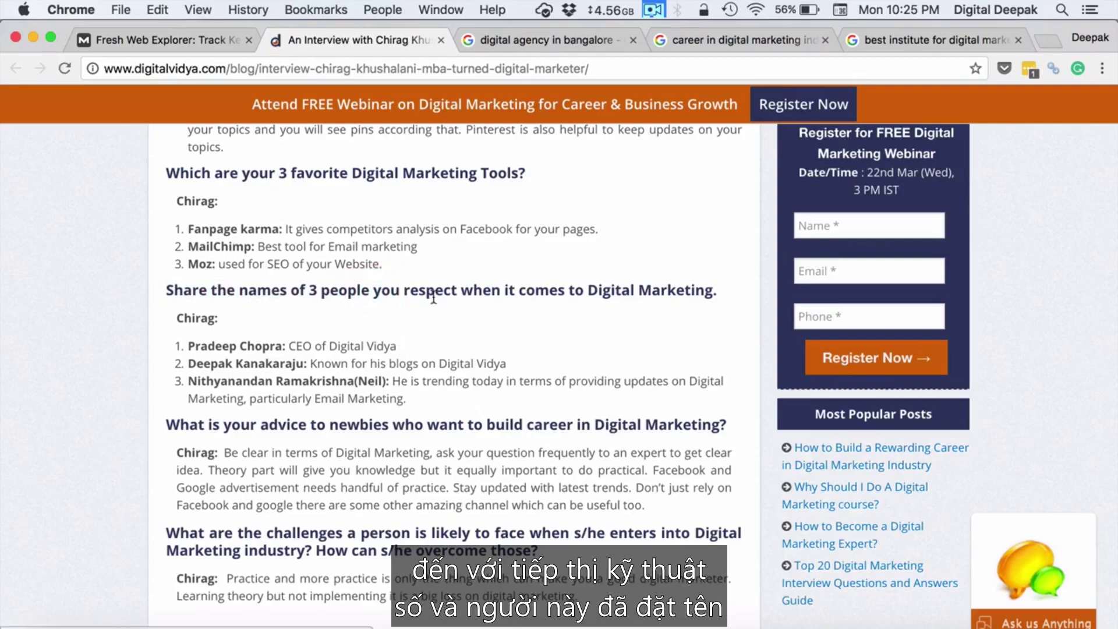
drag(475, 291, 721, 296)
click(432, 340)
scroll(432, 340, down, 1)
scroll(433, 344, down, 1)
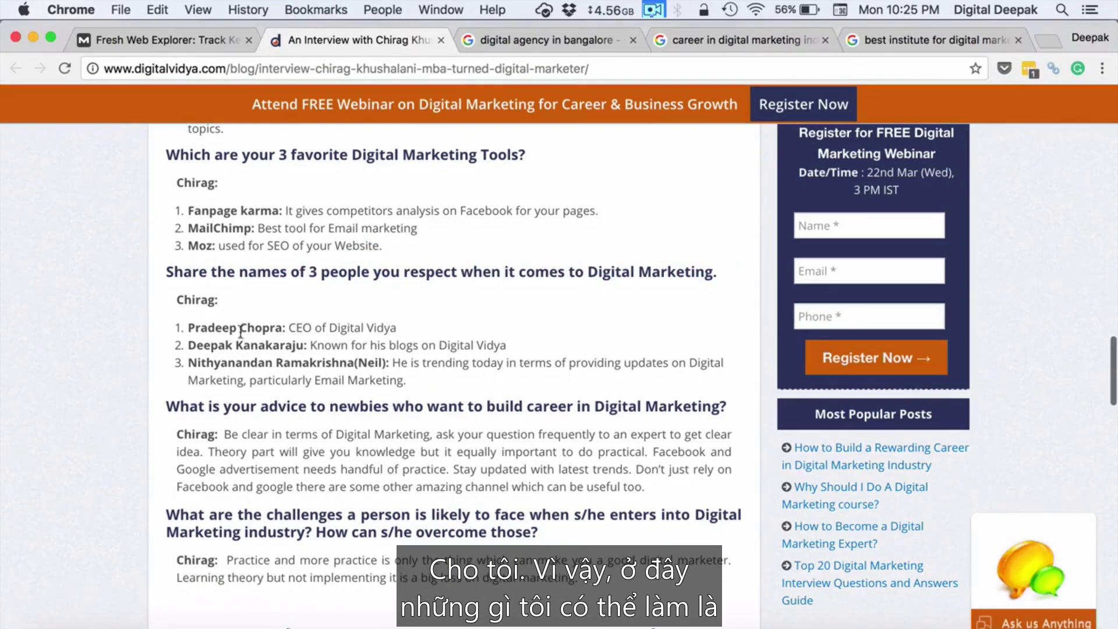
drag(188, 343, 344, 345)
click(374, 335)
scroll(417, 289, up, 10)
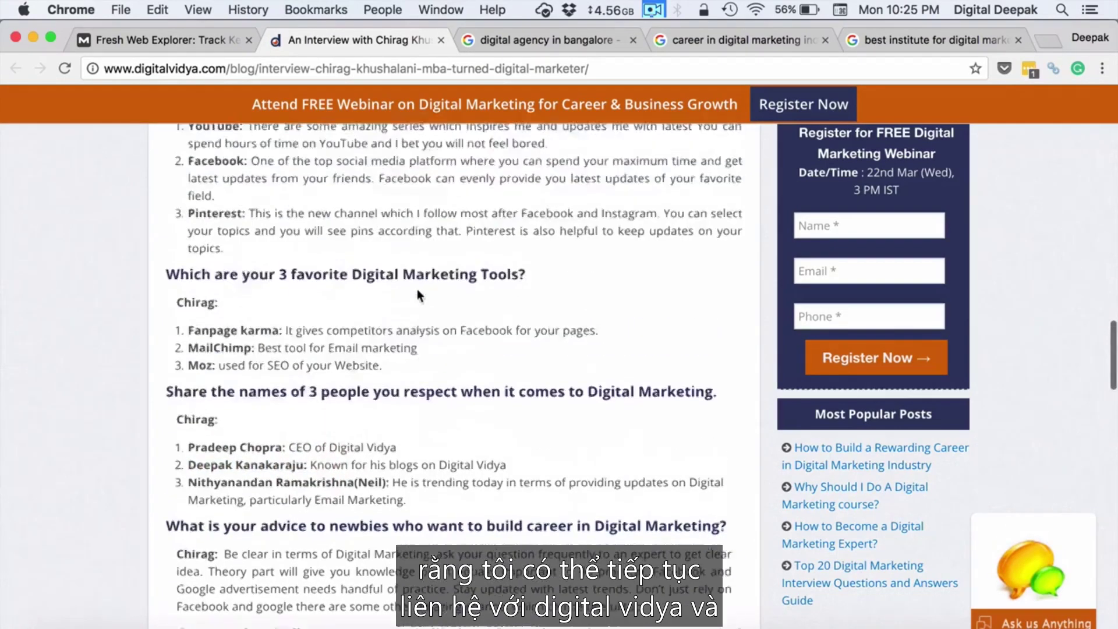
Step: Look back through the interview's answers on the course, the favorite tools and the respected people
scroll(417, 289, up, 10)
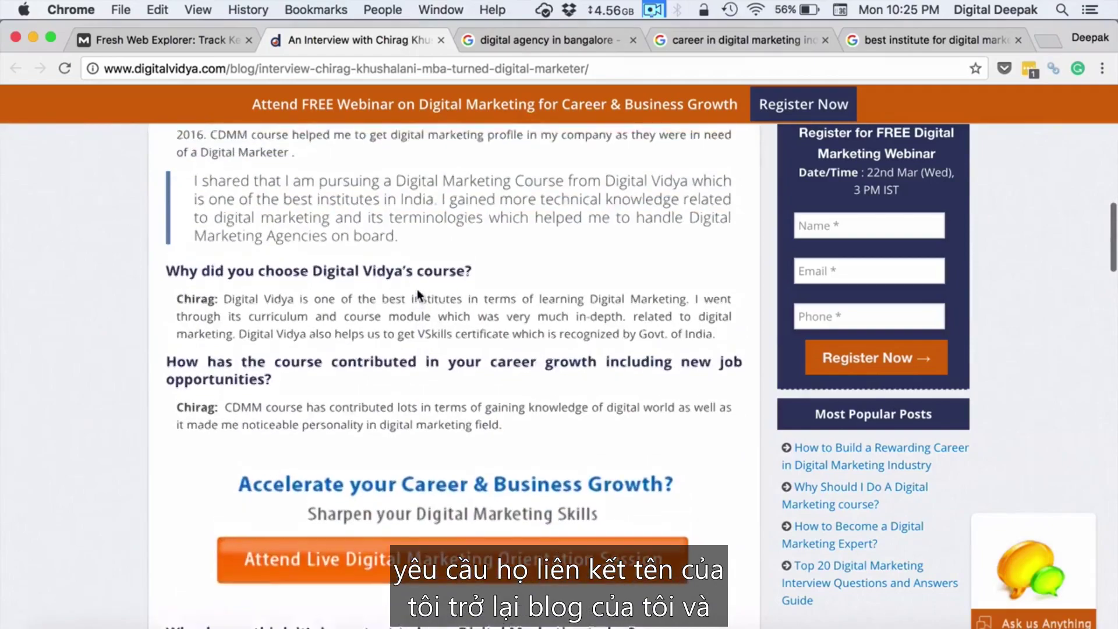
scroll(417, 289, down, 8)
scroll(417, 289, down, 10)
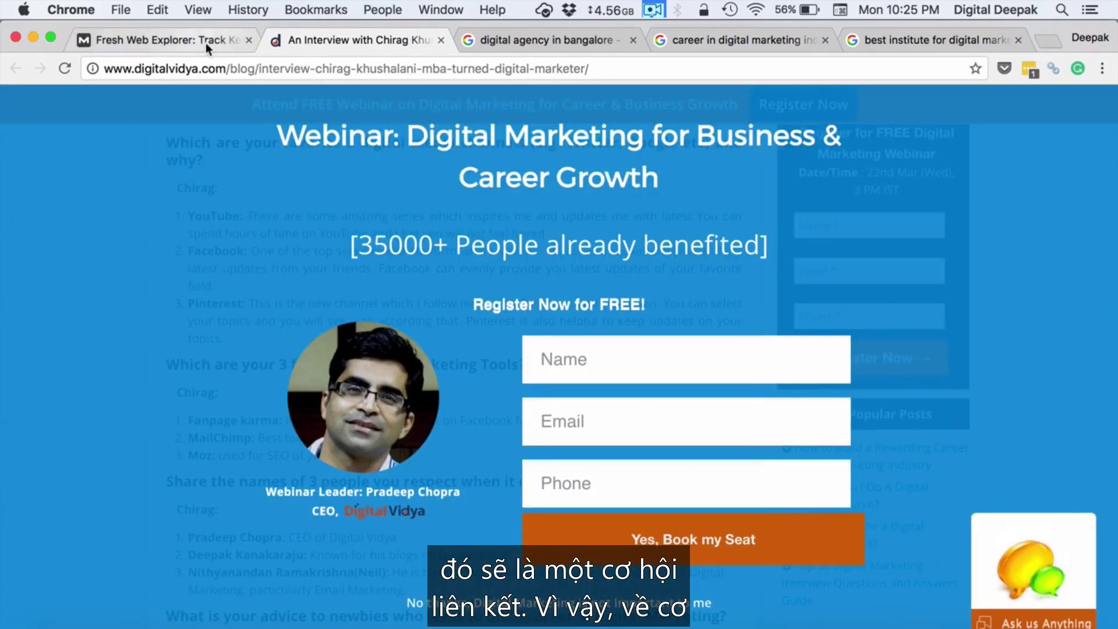
Step: Return to the Fresh Web Explorer results and review the mentions chart, hiding the blogger's series and showing it again
click(205, 43)
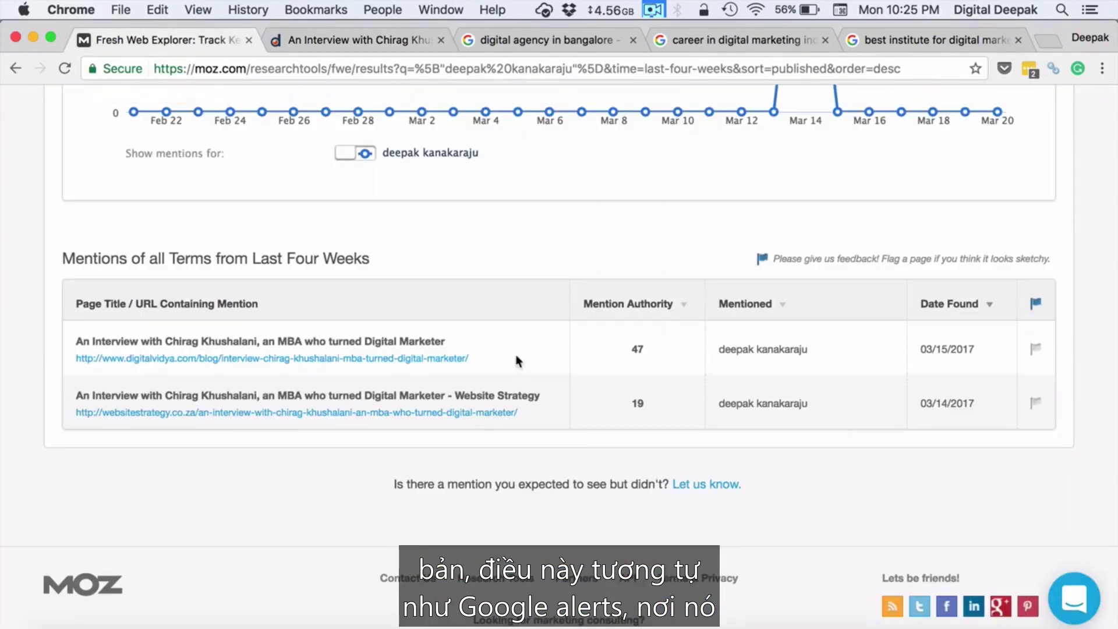
scroll(531, 320, up, 3)
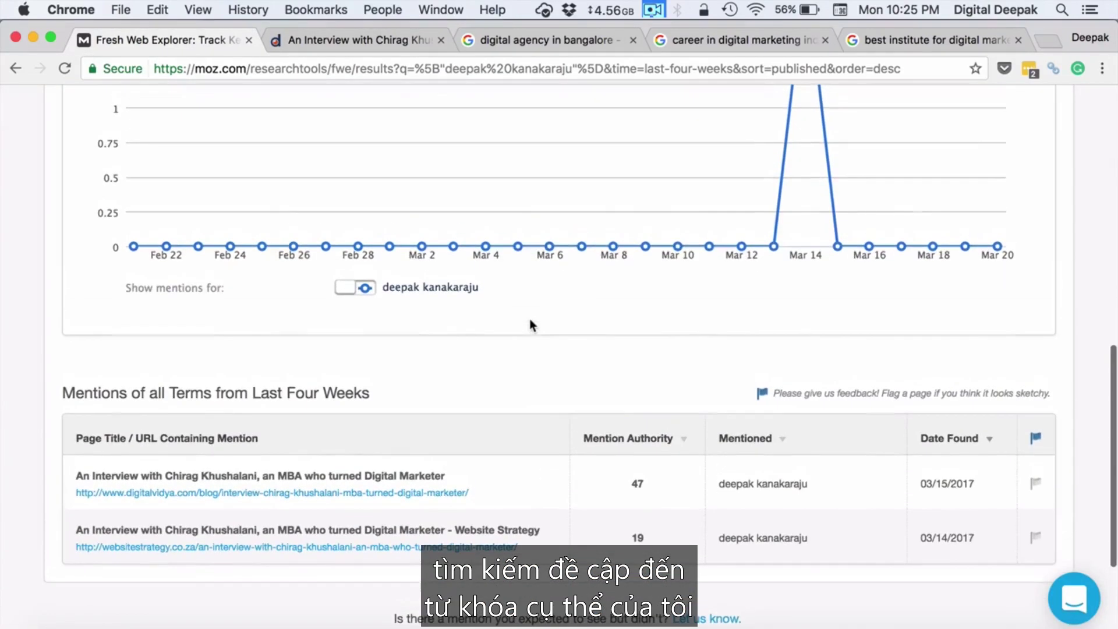
click(361, 294)
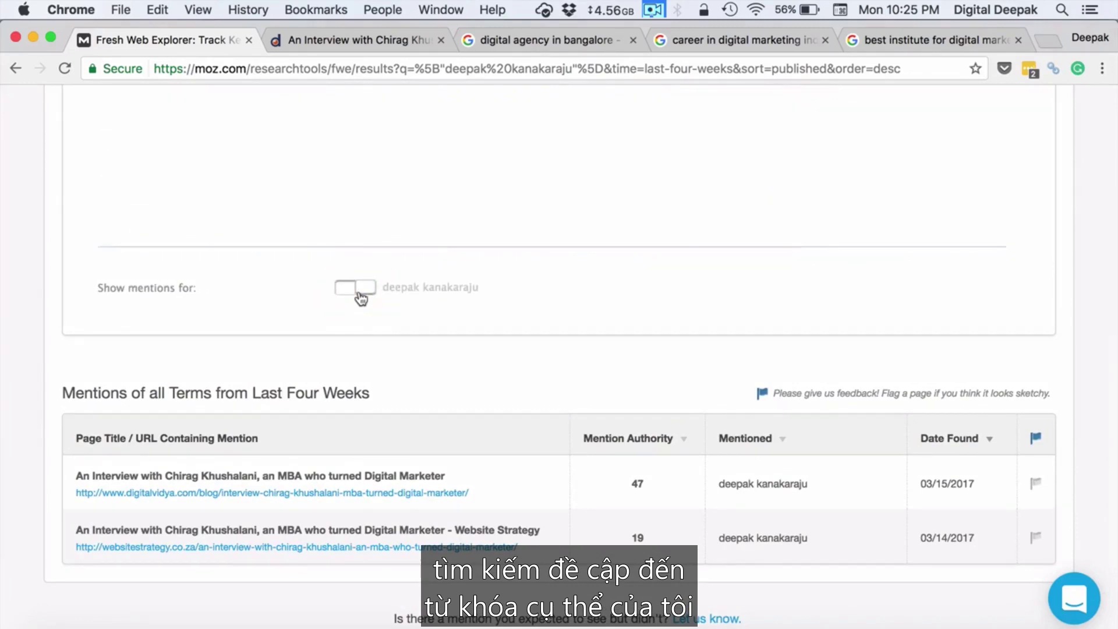
click(362, 297)
scroll(475, 313, up, 5)
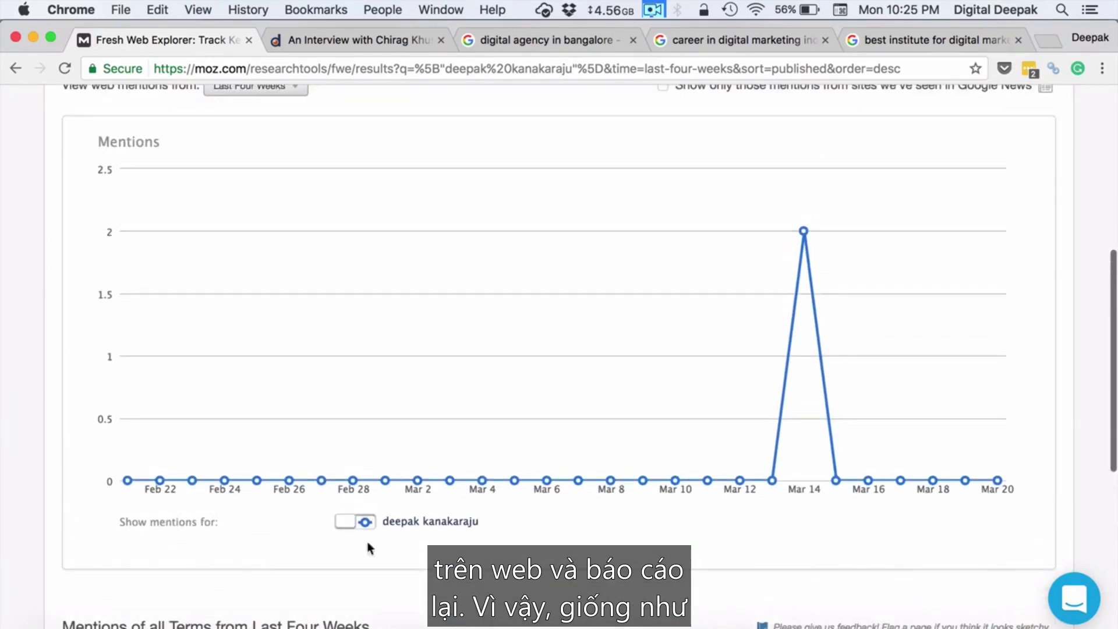
scroll(398, 529, up, 6)
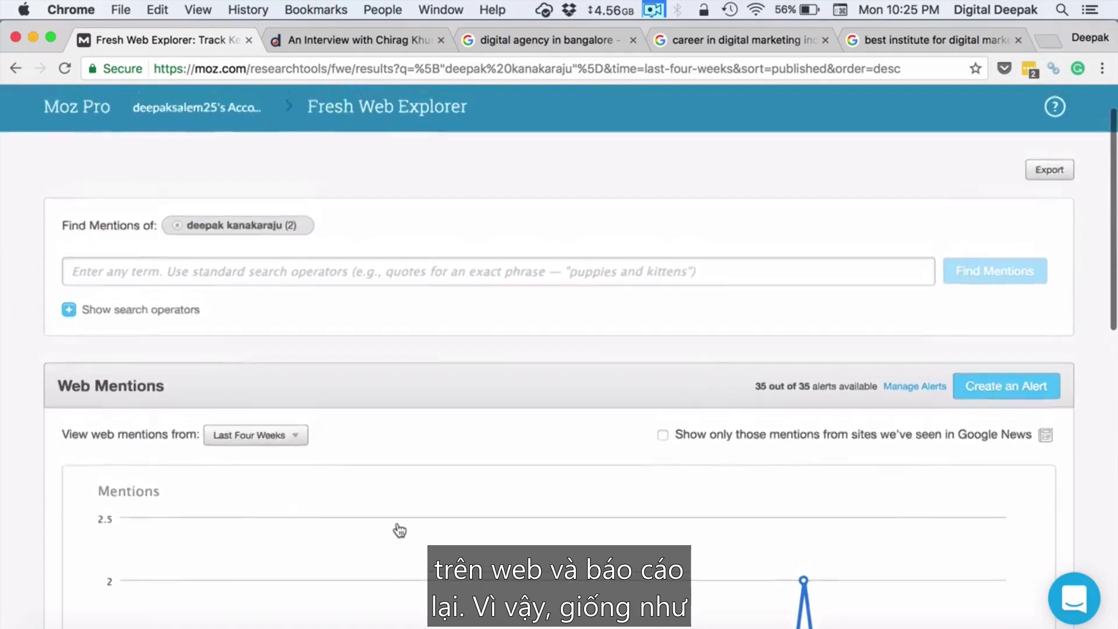
scroll(399, 530, up, 2)
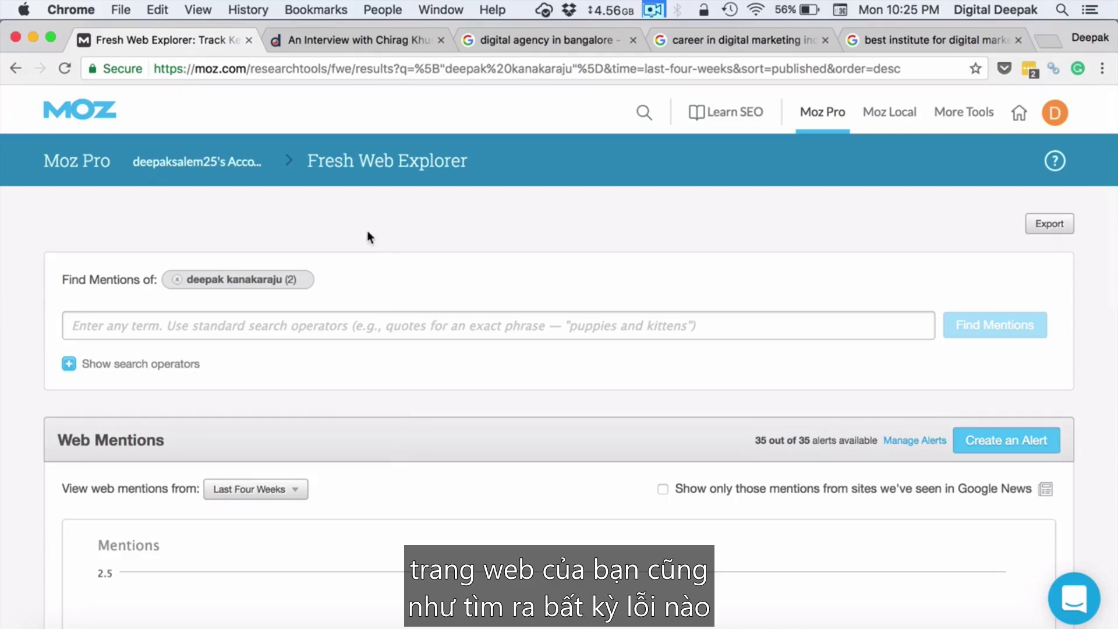
Step: Open the Crawl Test tool from the Moz home page
click(1019, 112)
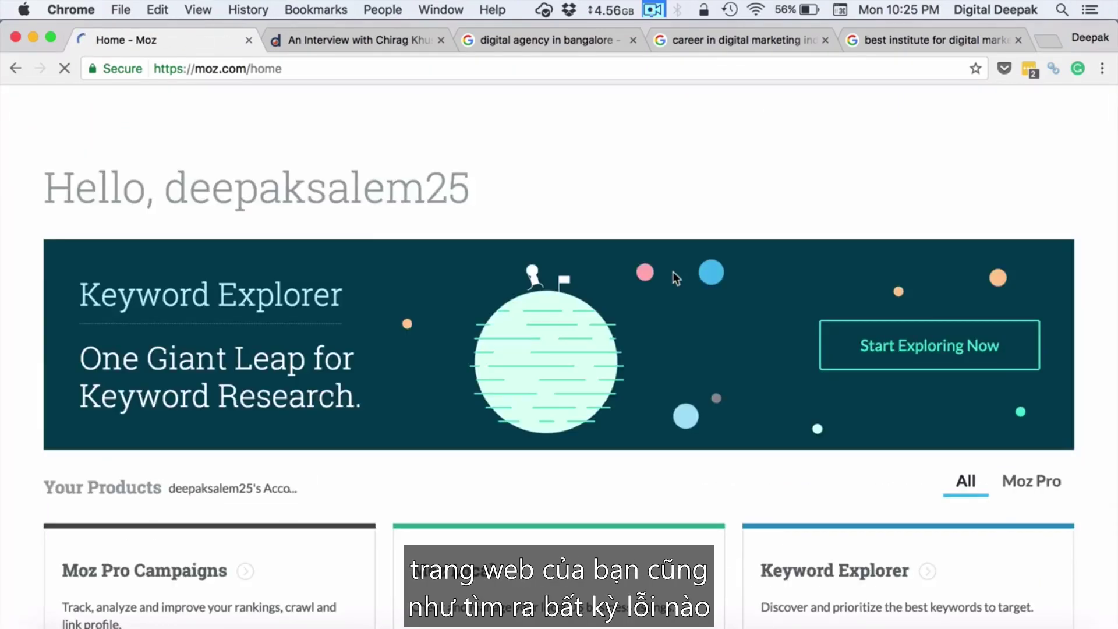
scroll(673, 271, down, 15)
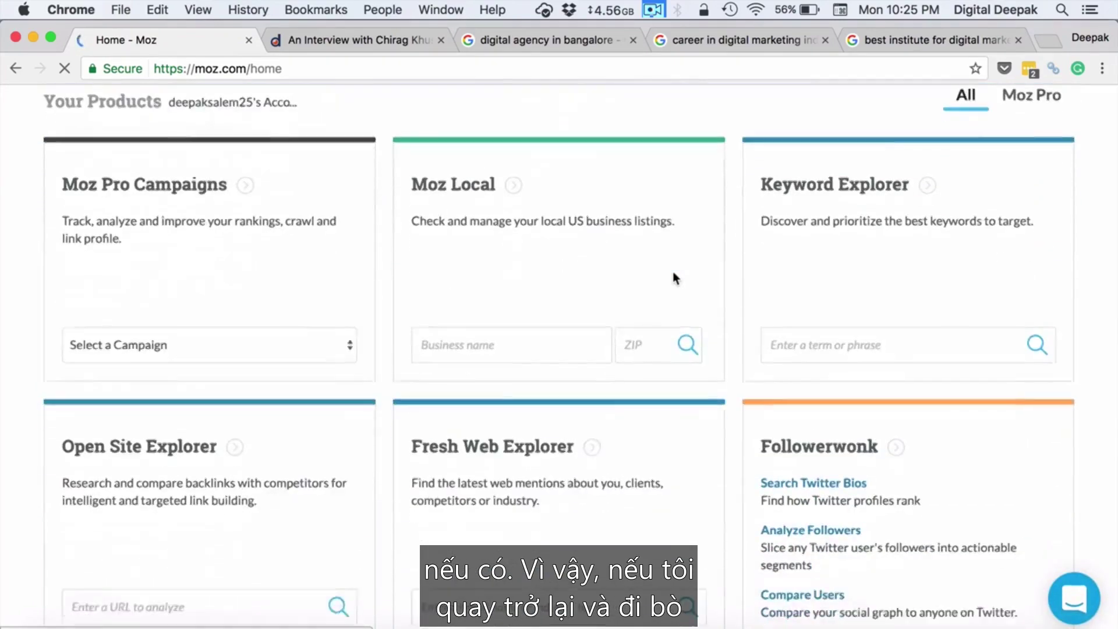
scroll(672, 272, down, 2)
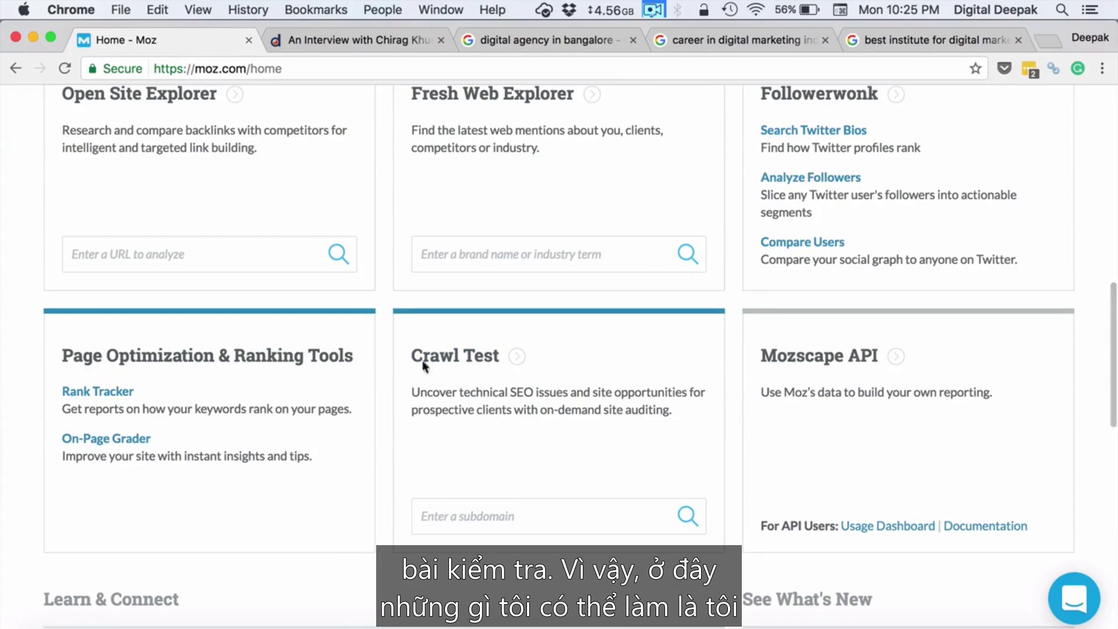
click(449, 362)
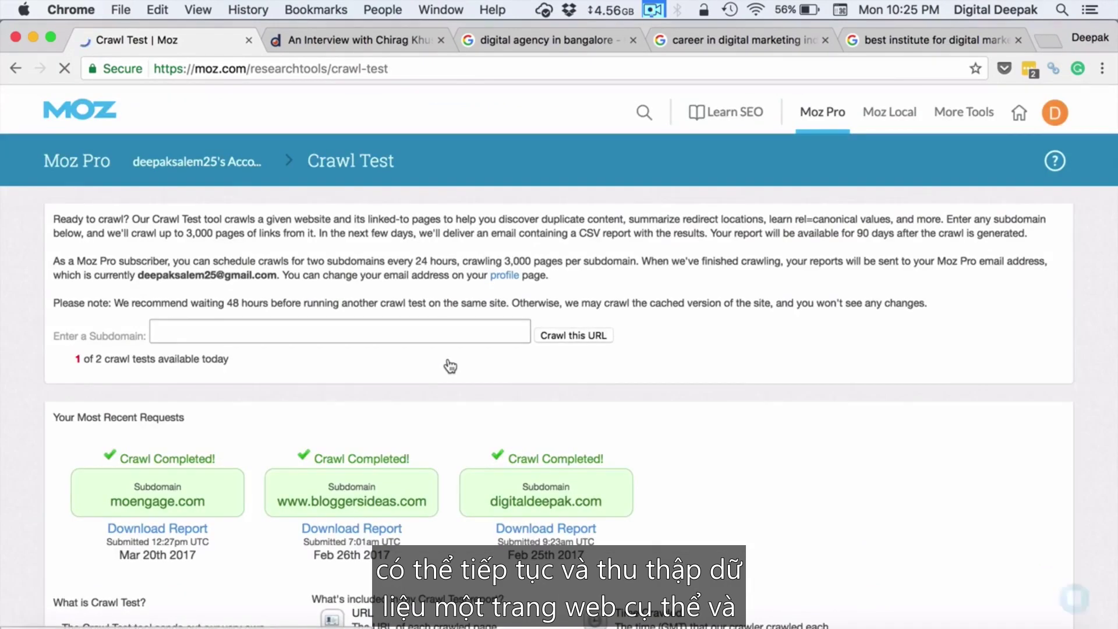
Step: Download the completed crawl report for digitaldeepak.com from the most recent requests
scroll(450, 366, down, 3)
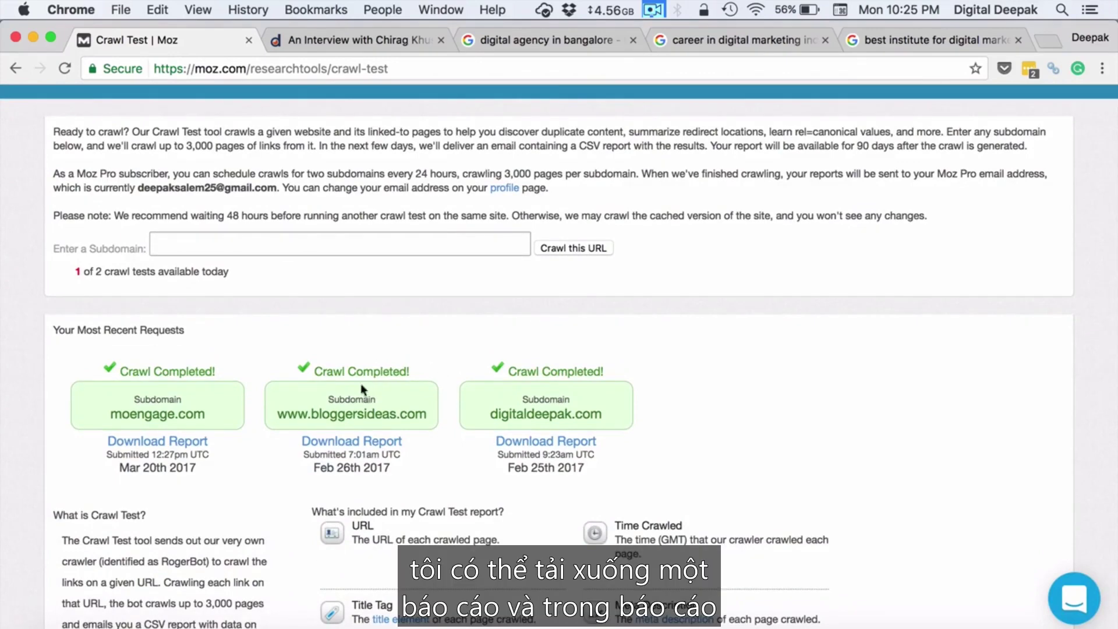
click(523, 443)
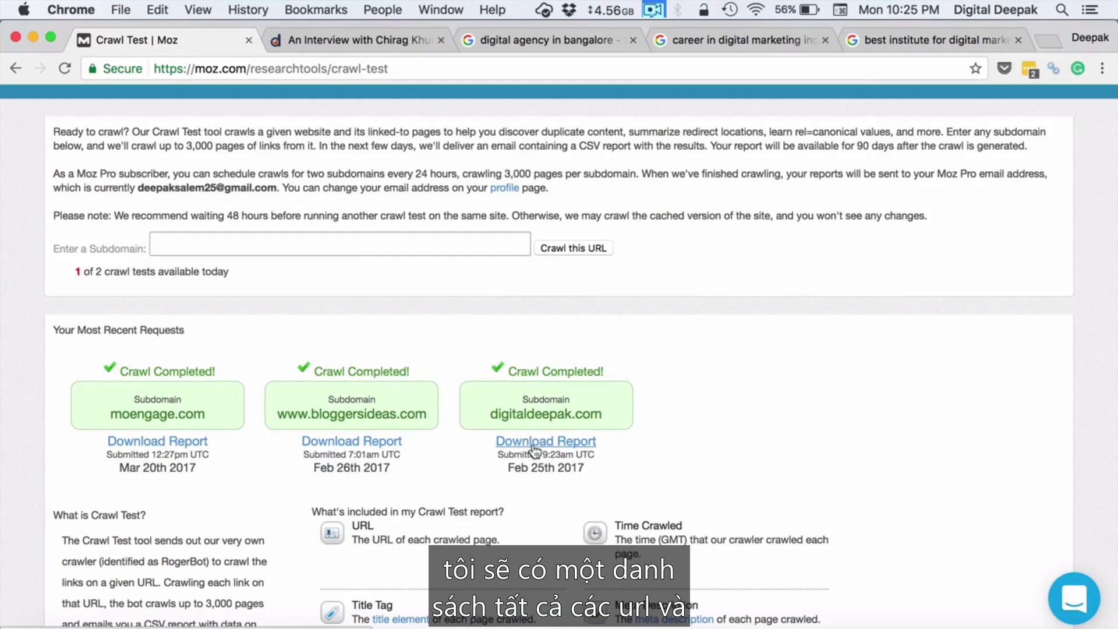
click(532, 447)
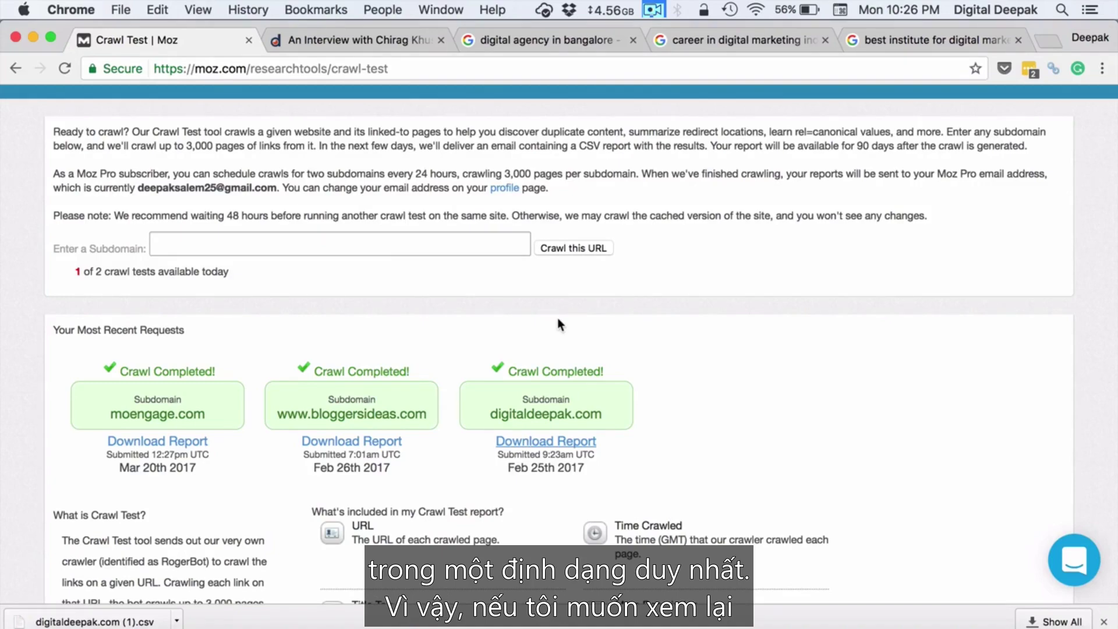
Step: Review the Crawl Test explanation and report contents, highlight the crawler name "RogerBot", and dismiss the browser's downloads bar
scroll(558, 316, up, 3)
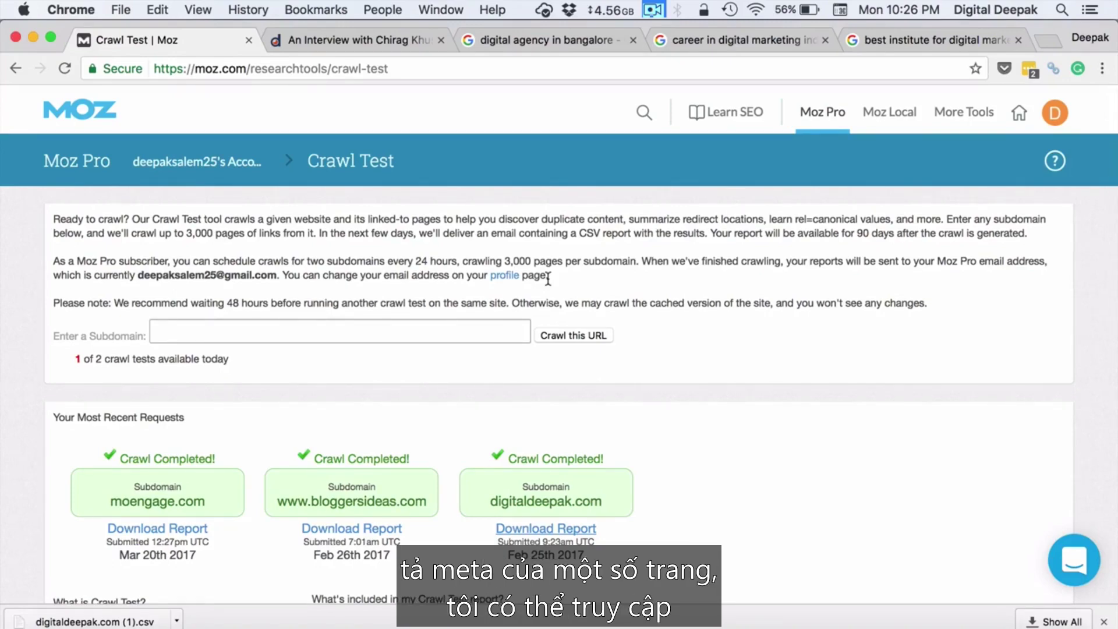
scroll(548, 279, down, 5)
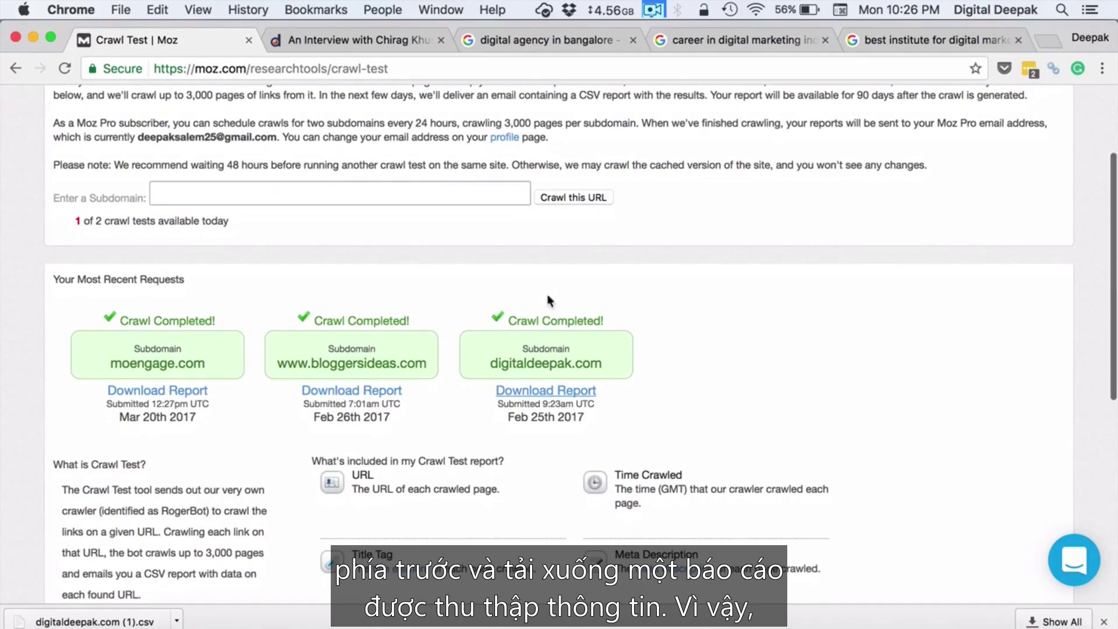
scroll(548, 397, down, 10)
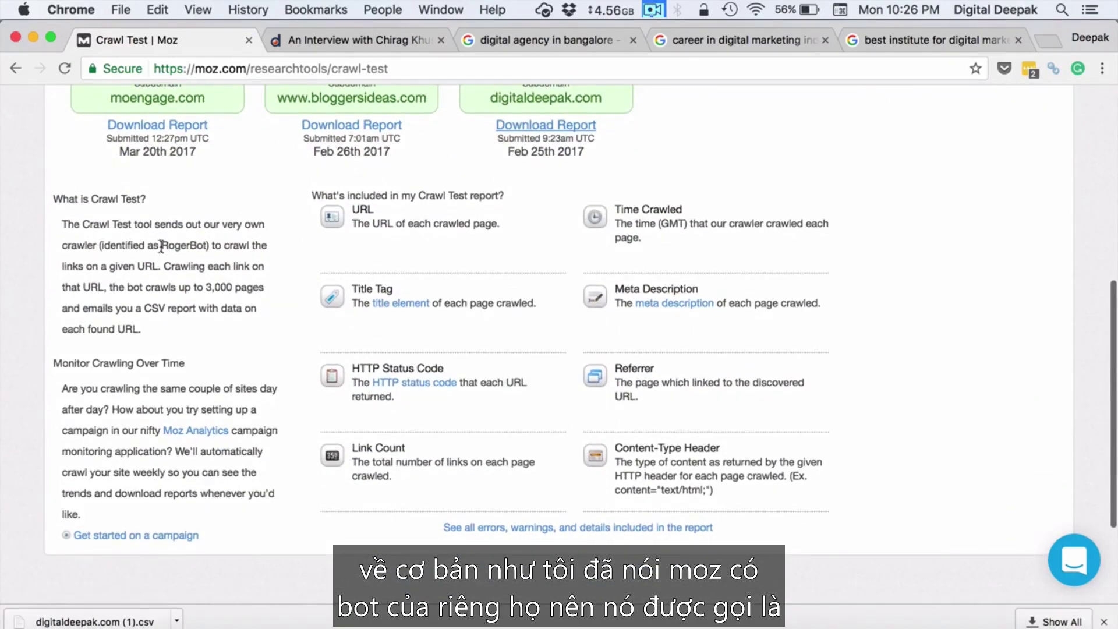
drag(160, 245, 205, 244)
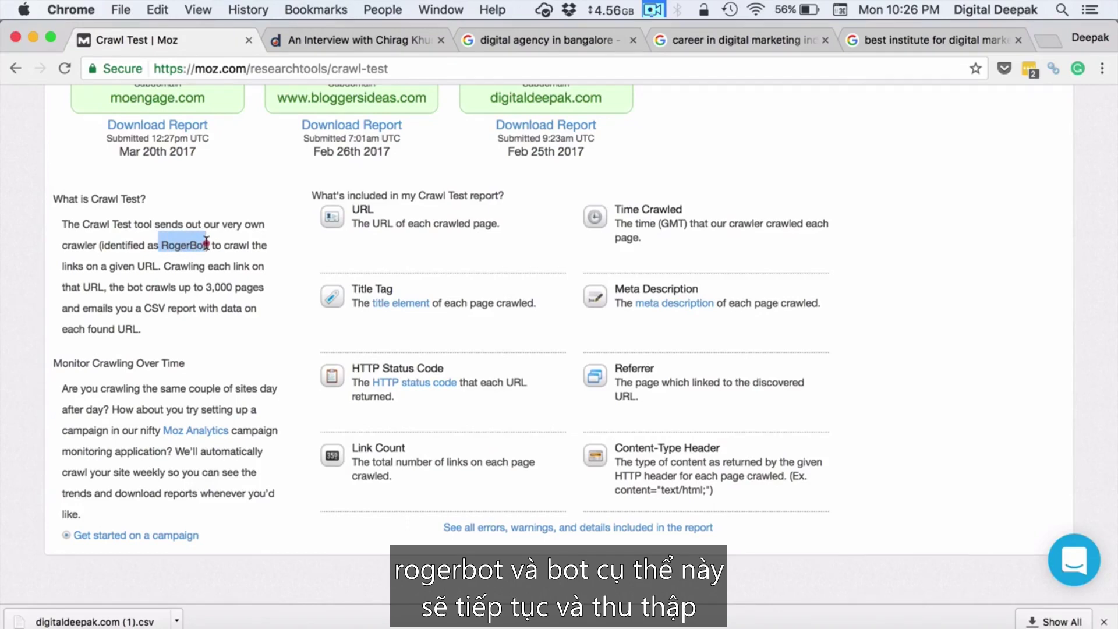
click(198, 278)
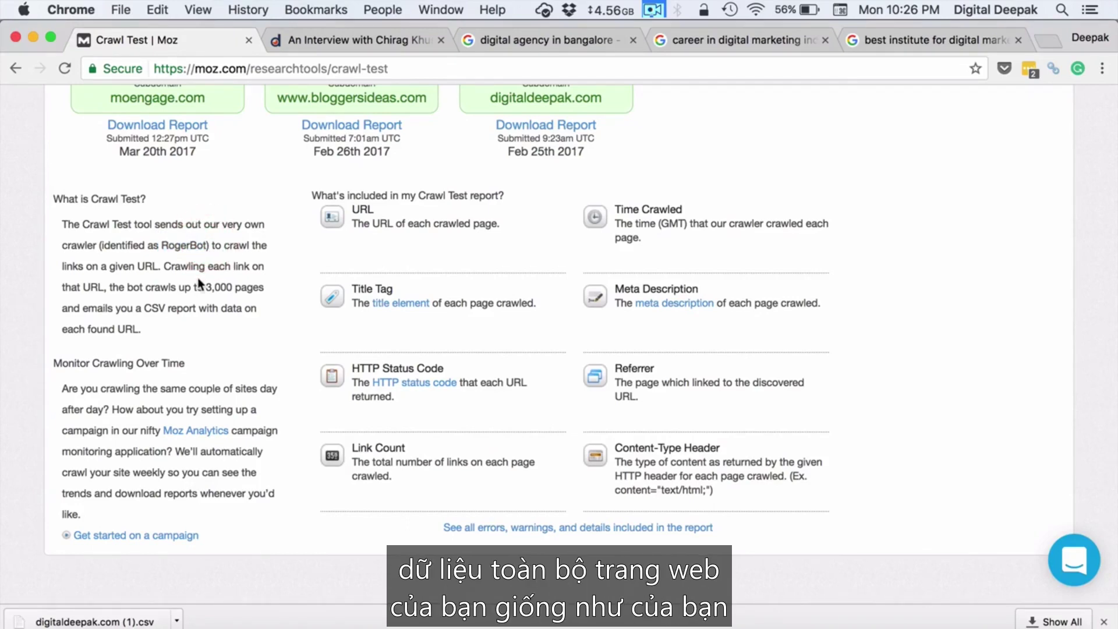
click(1103, 622)
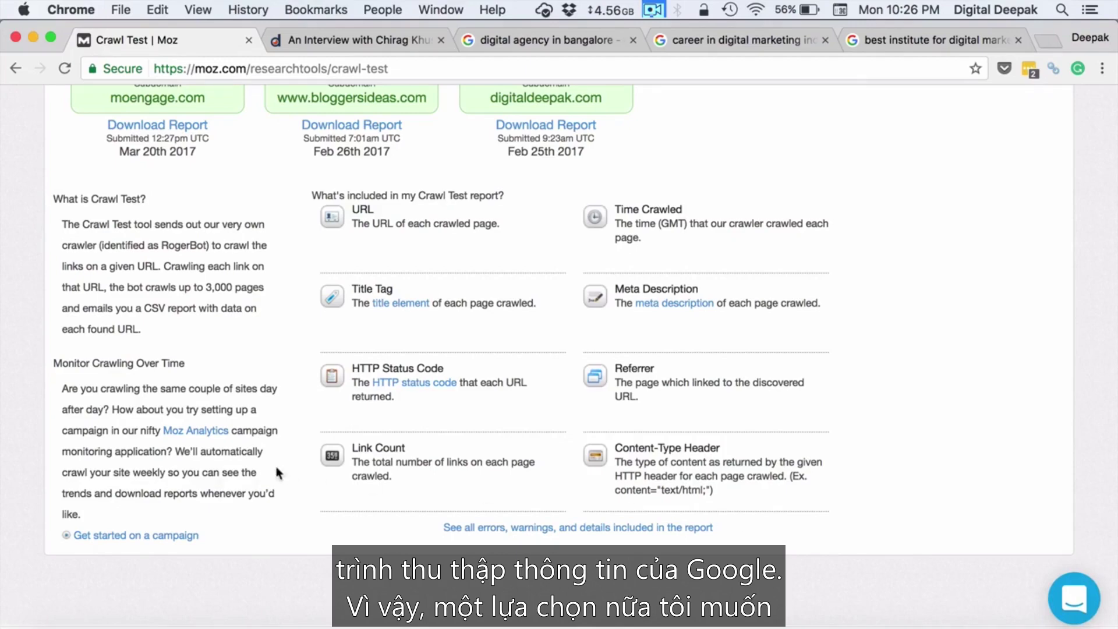
Step: Go back to the Moz home page and open On-Page Grader from the page optimization and ranking tools
scroll(225, 314, up, 10)
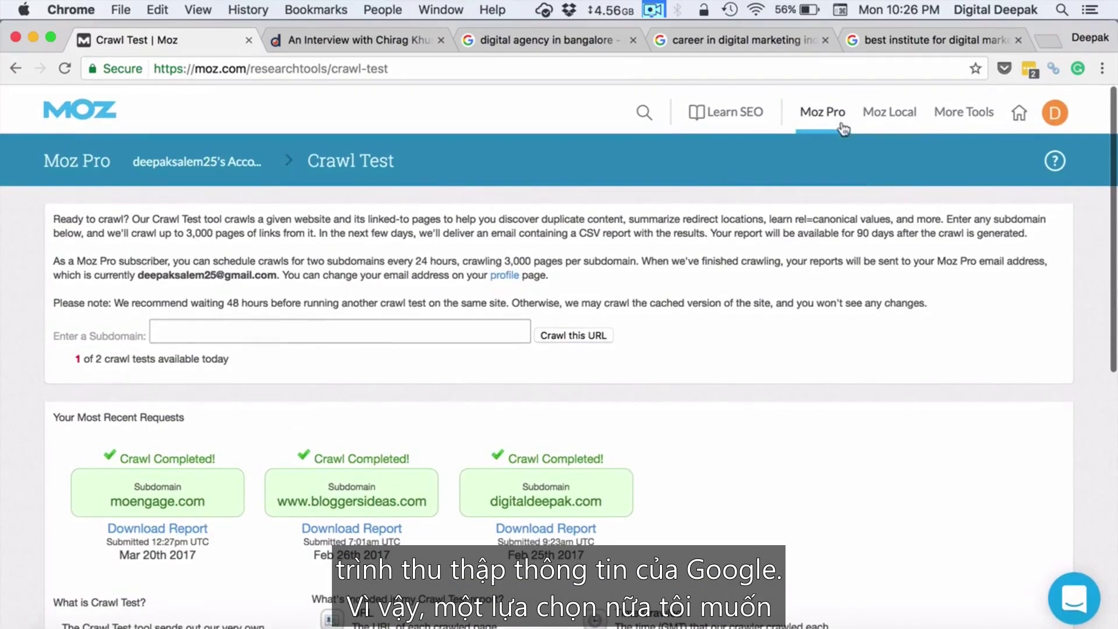
click(1018, 117)
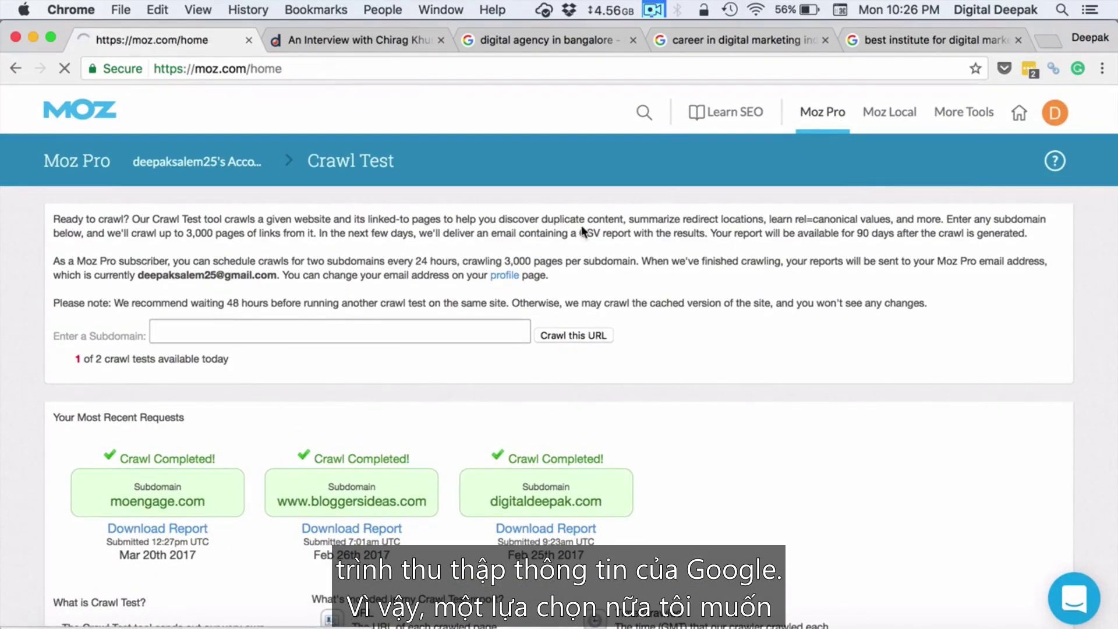
scroll(264, 377, down, 10)
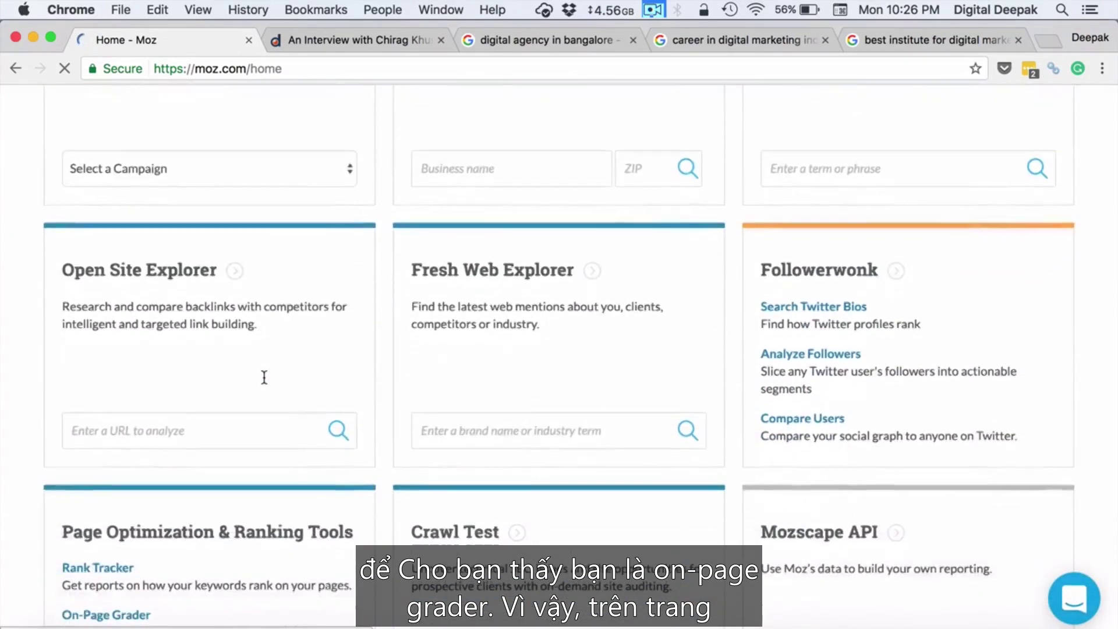
scroll(264, 377, down, 3)
click(139, 392)
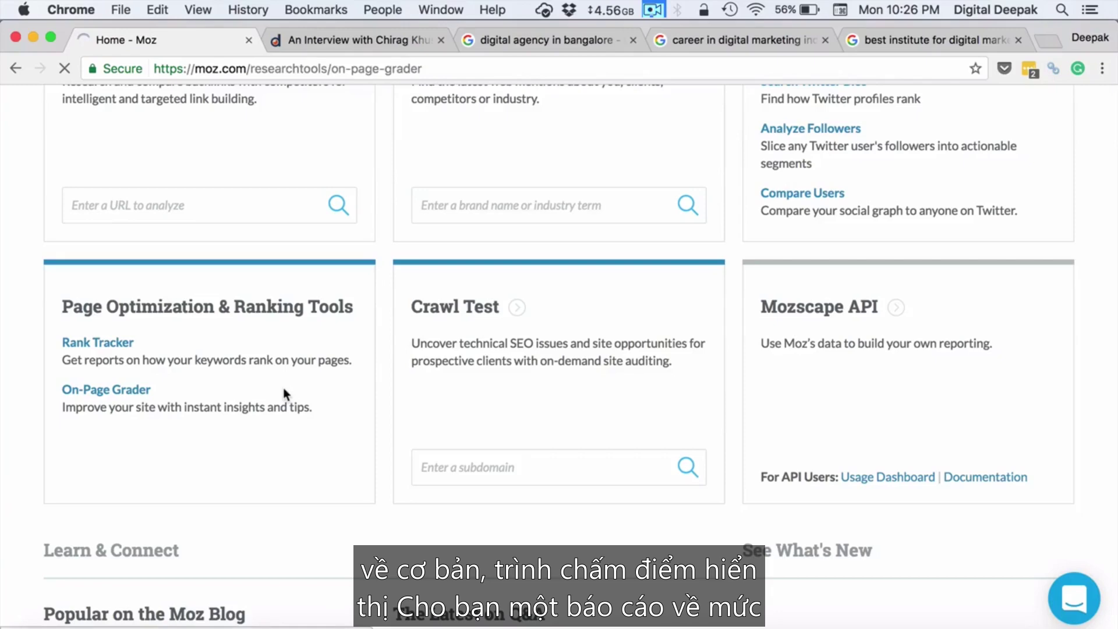
Step: Grade the on-page optimization of digitaldeepak.com for the keyword "digital marketing"
scroll(284, 394, down, 2)
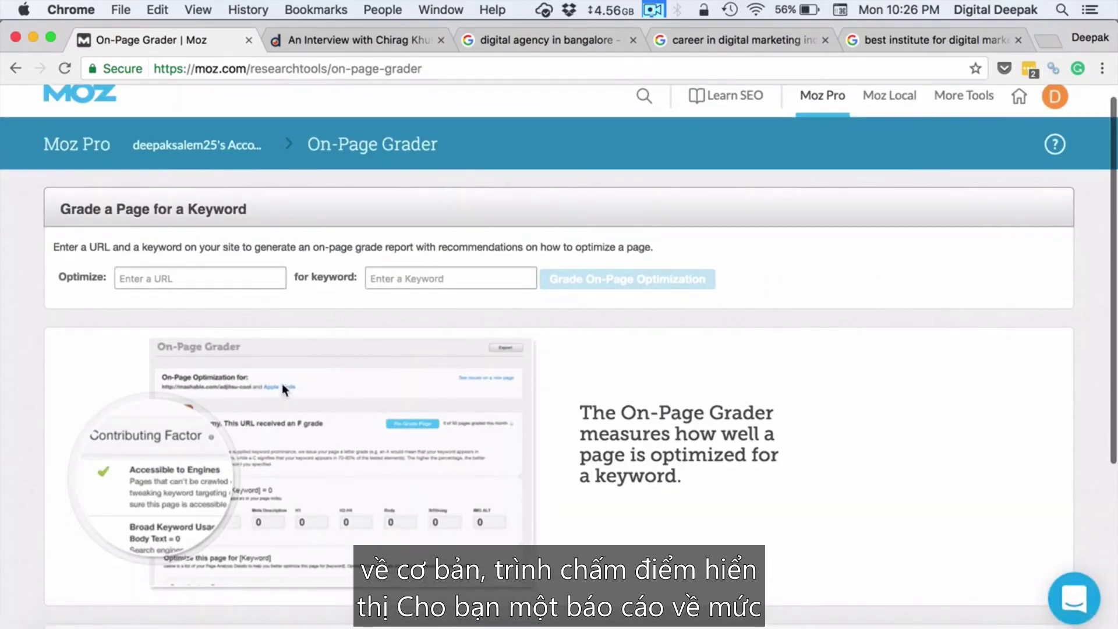
click(227, 272)
text(digitaldeepak.co)
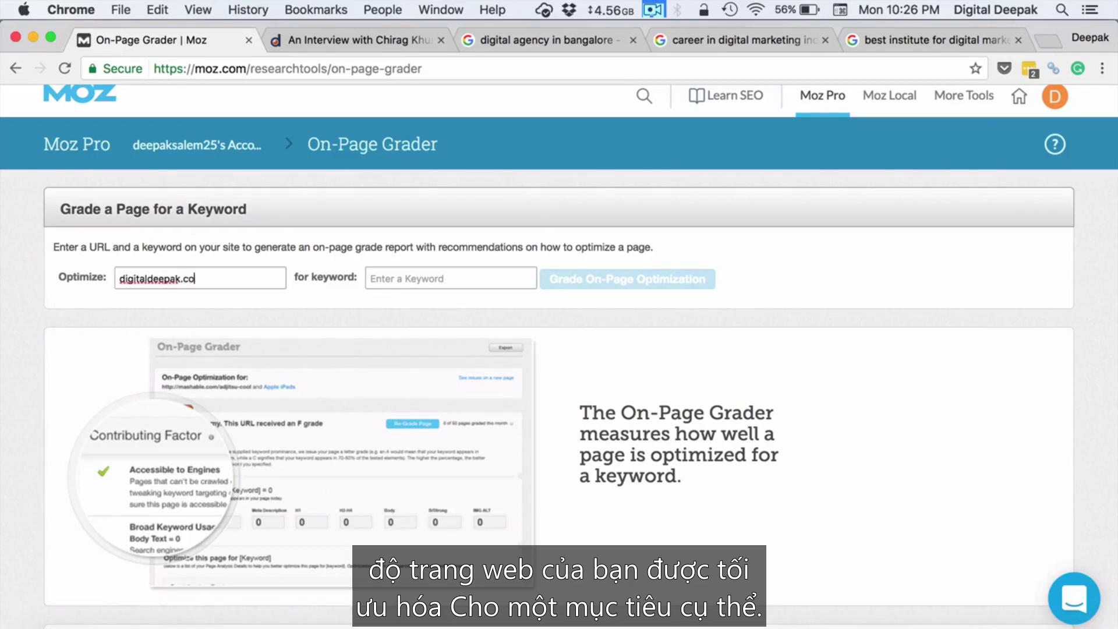
text(di)
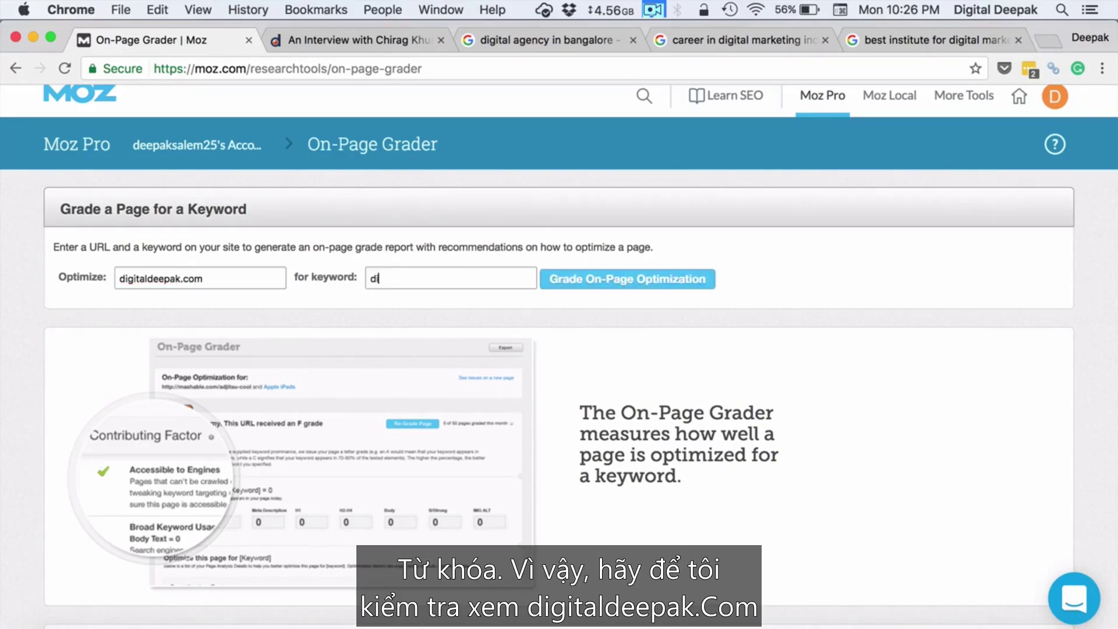
text(gital marketing)
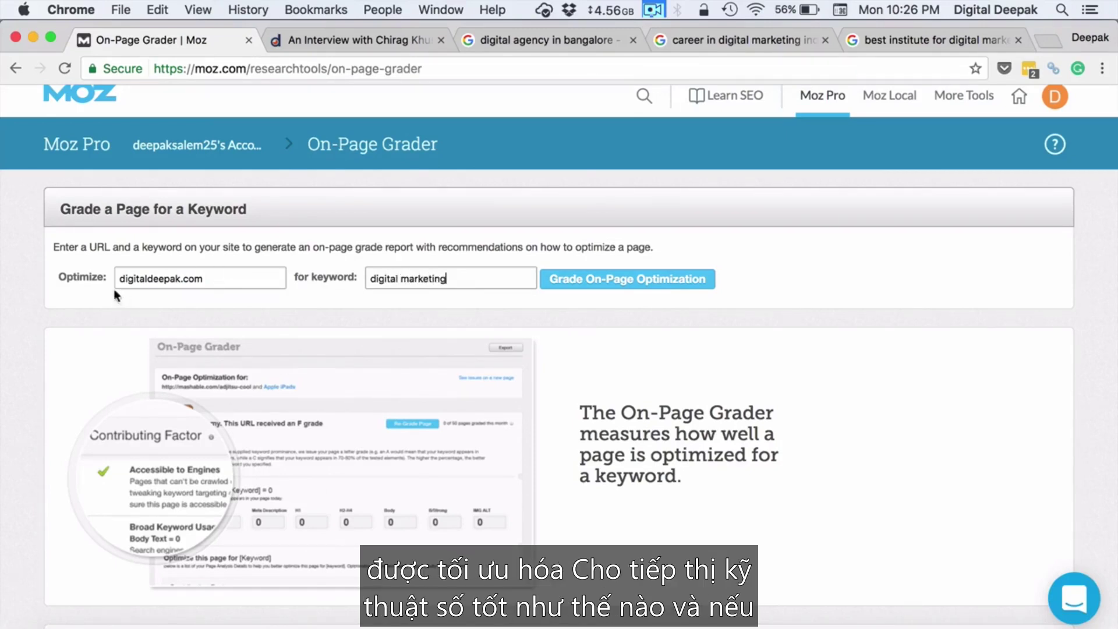
click(609, 285)
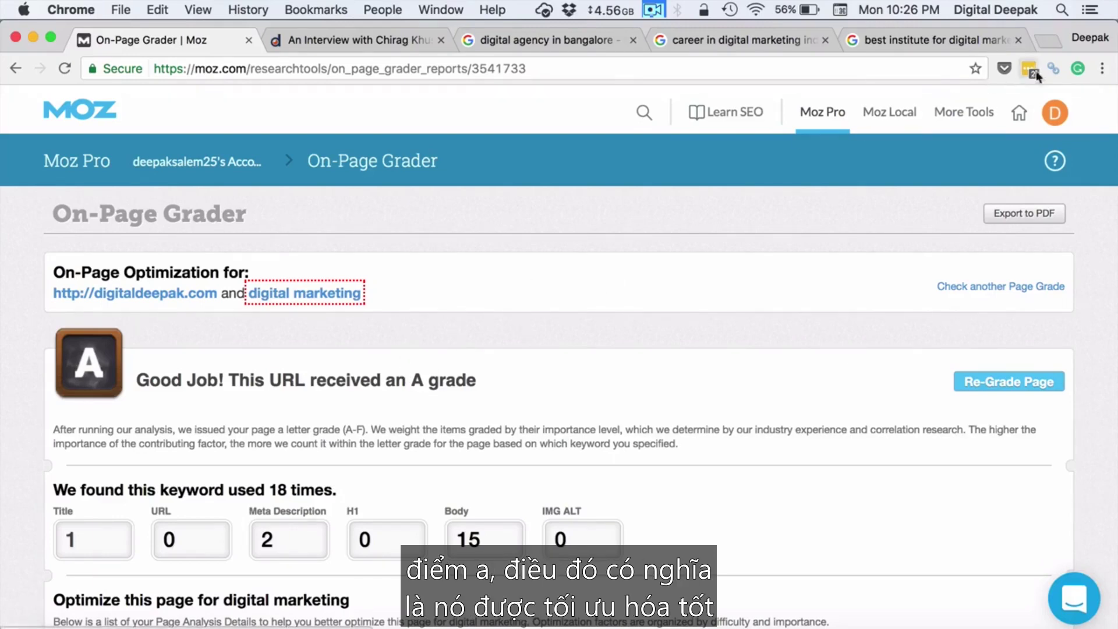
Step: Turn off the browser's link highlighting and examine the grade report's keyword usage, contributing factors and recommendations
click(1051, 68)
click(1026, 120)
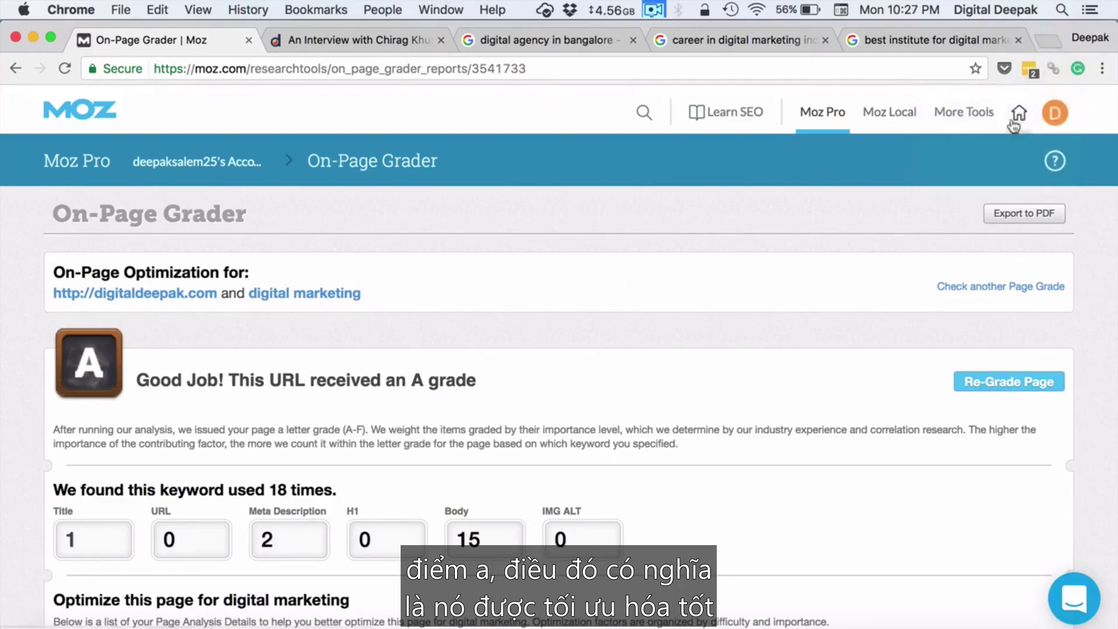
scroll(610, 323, down, 10)
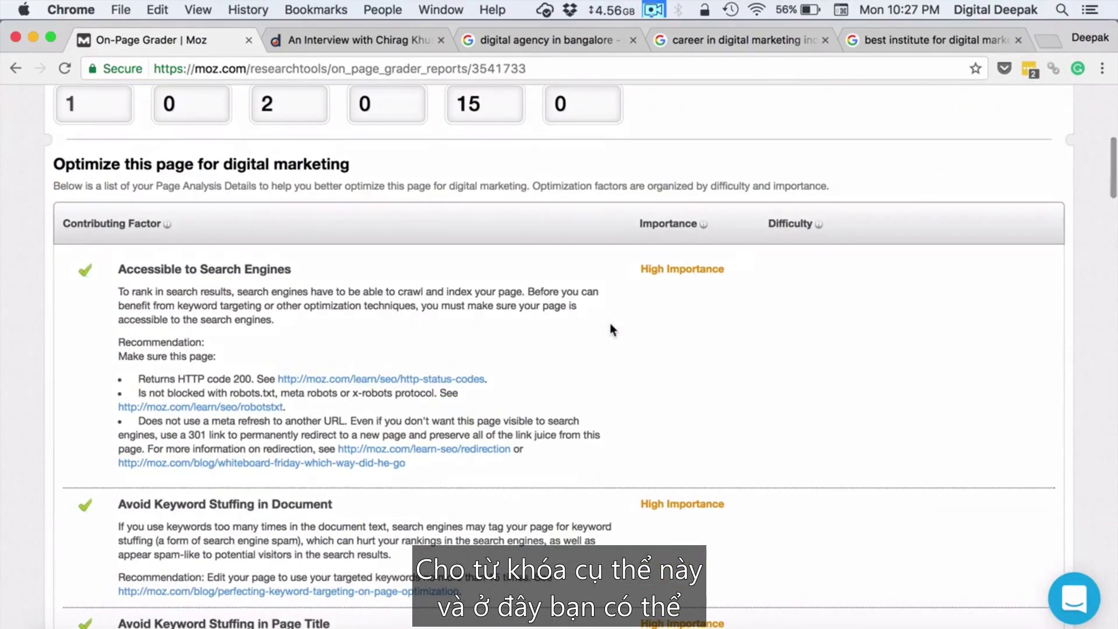
scroll(610, 330, up, 2)
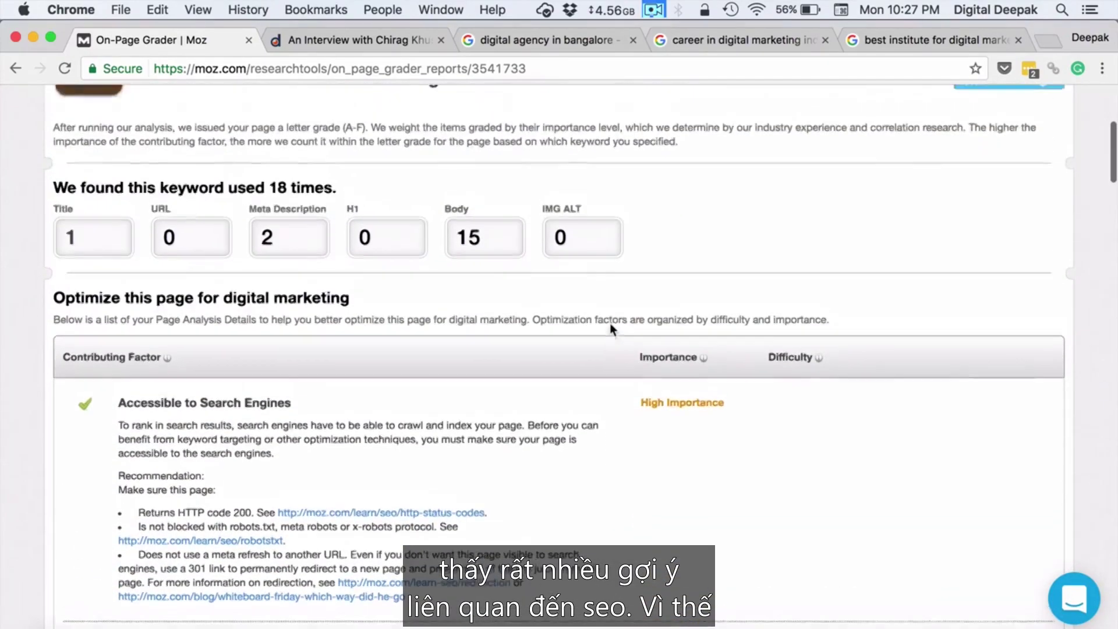
scroll(610, 329, down, 7)
scroll(610, 323, down, 15)
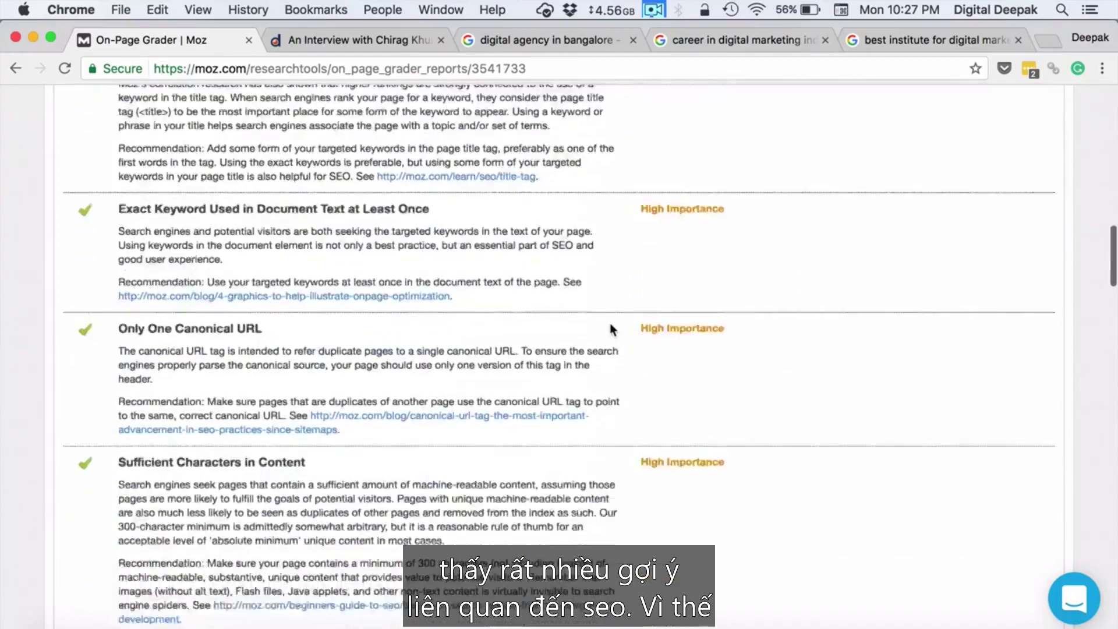
scroll(610, 328, down, 10)
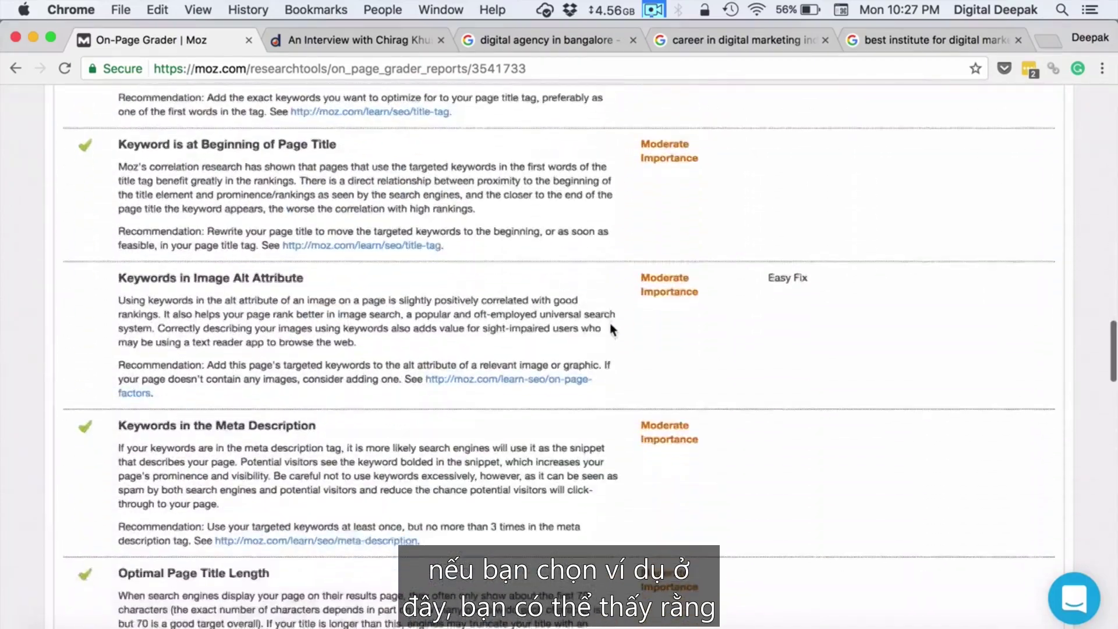
Step: Examine the "Keywords in Image Alt Attribute" and "Optimal Use of Keywords in H1 Tags" factors, highlighting the alt attribute heading
scroll(610, 329, up, 3)
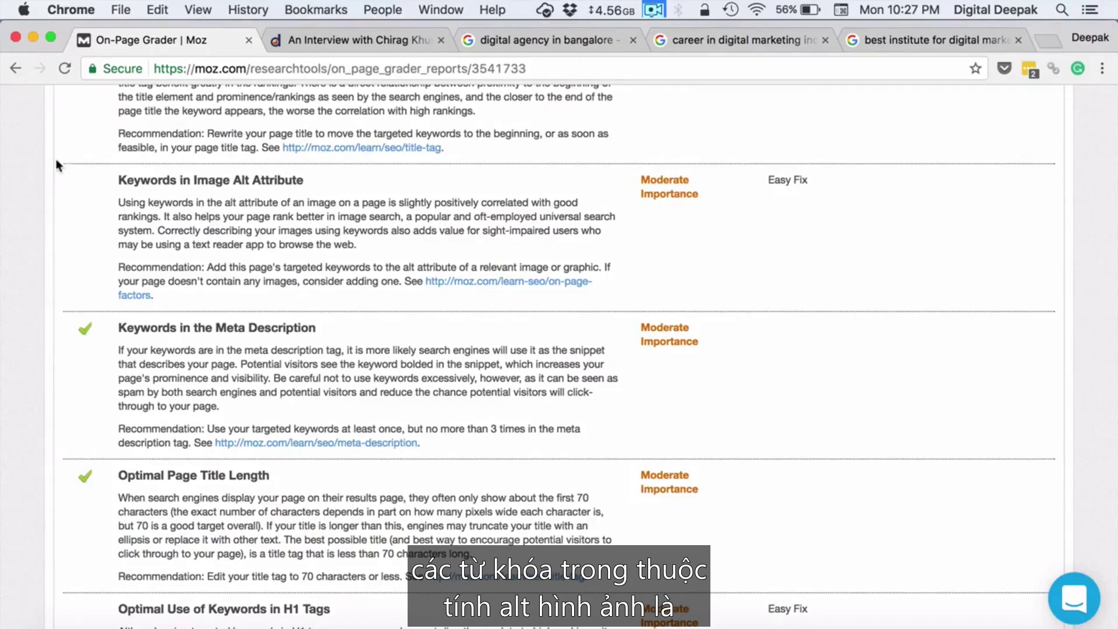
drag(110, 181, 301, 186)
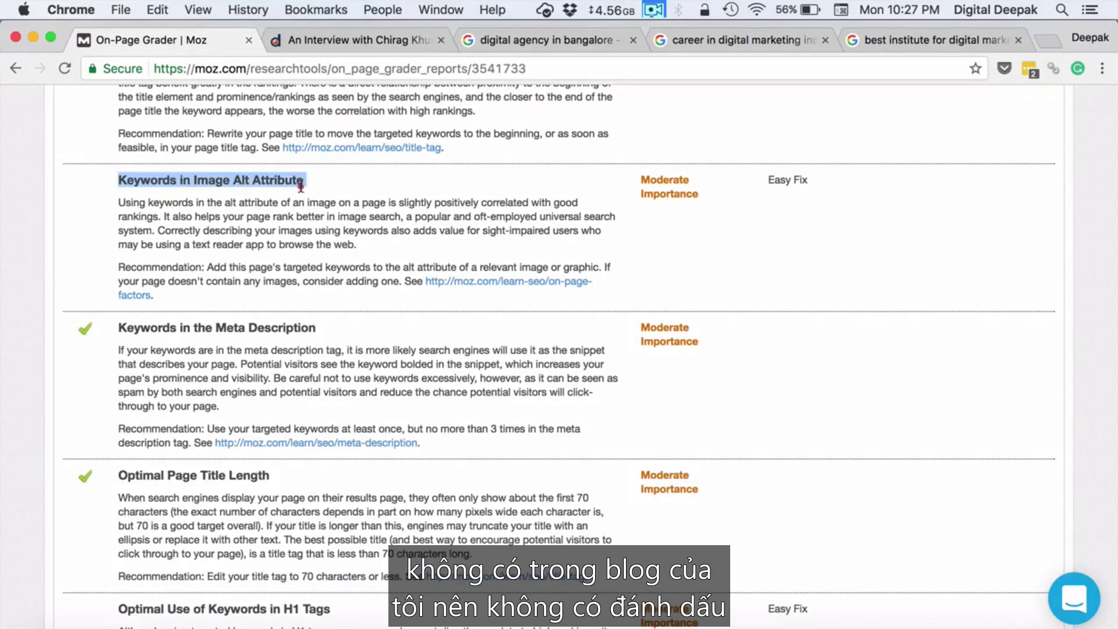
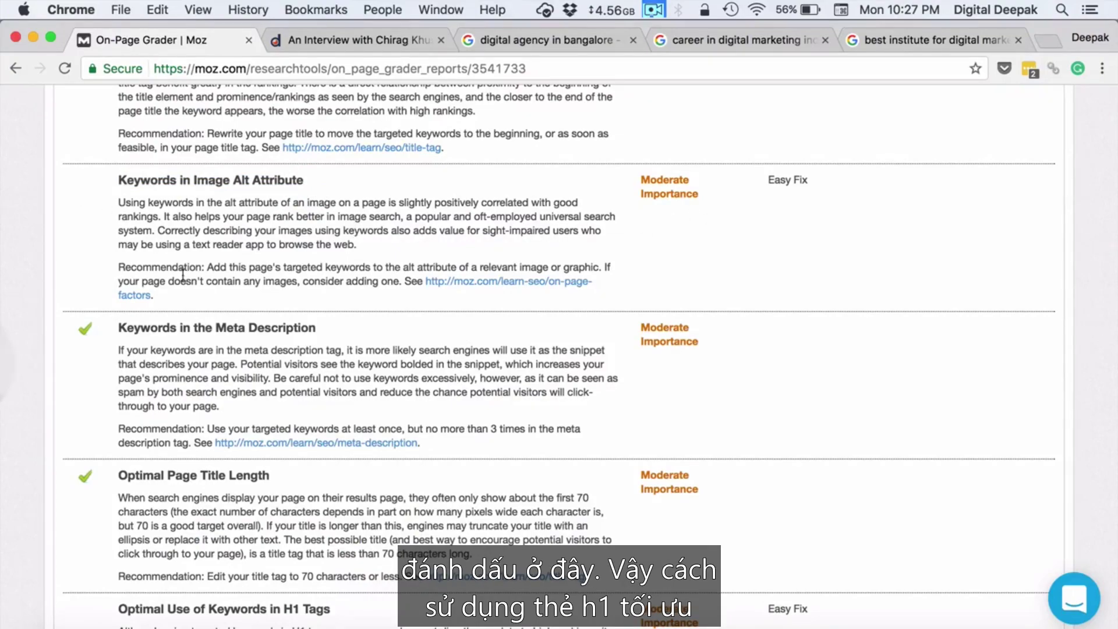
scroll(185, 278, down, 10)
scroll(185, 278, up, 2)
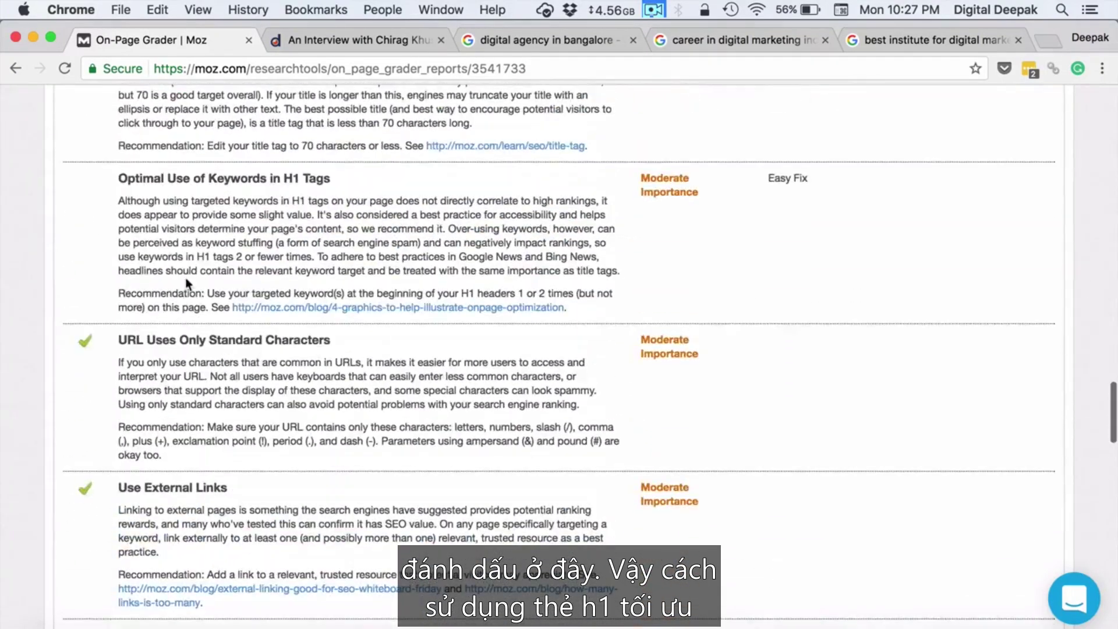
triple_click(178, 185)
click(190, 229)
Step: Skim the rest of the contributing factors down to "Optimal Meta Description Length" at the end of the report
scroll(191, 229, down, 10)
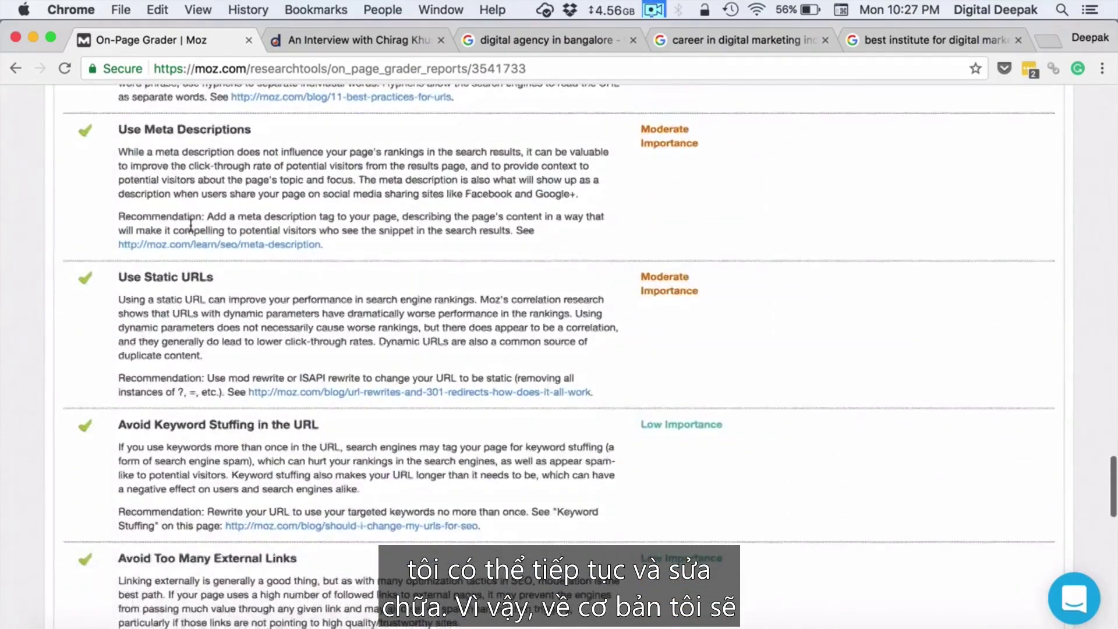
scroll(191, 226, down, 15)
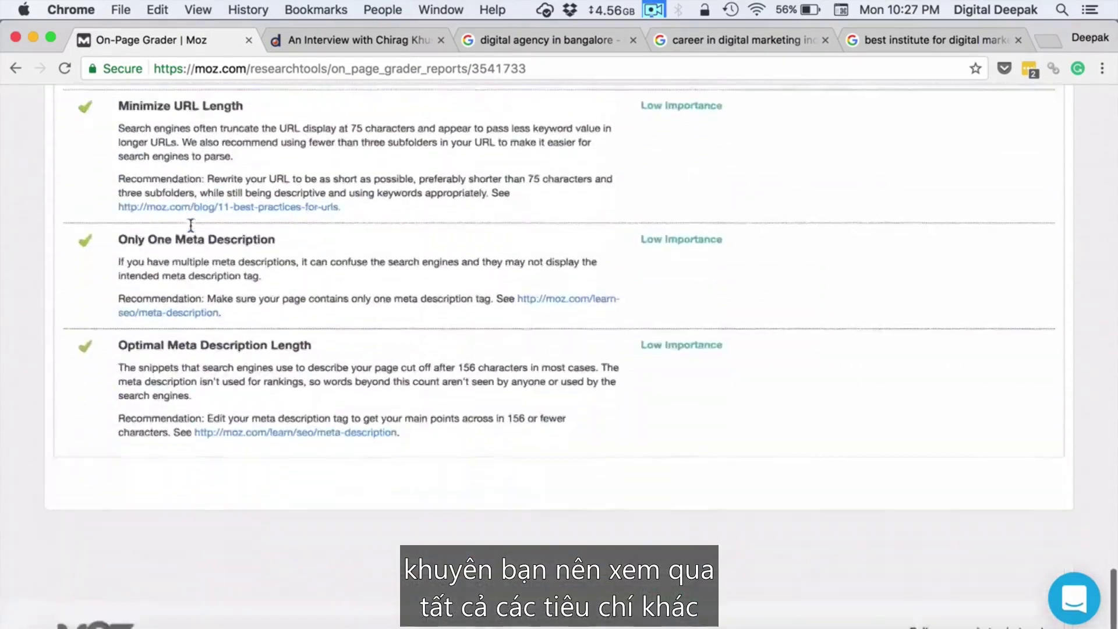
scroll(190, 226, down, 2)
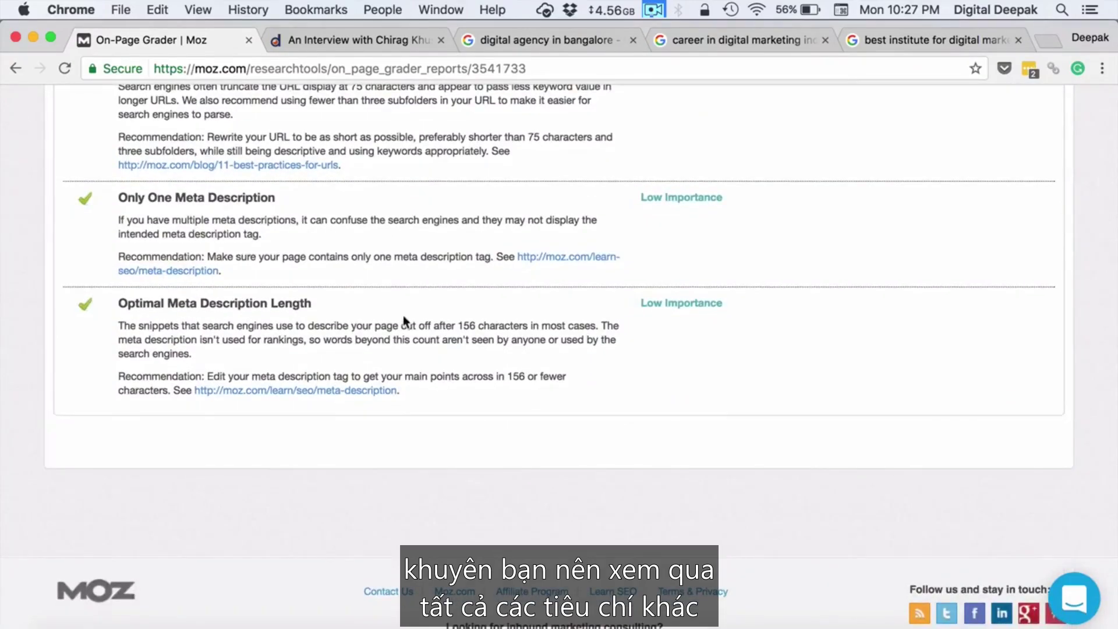
Step: Return to the start of the contributing factors and review "Accessible to Search Engines" and "Avoid Keyword Stuffing in Document", highlighting each heading
scroll(403, 316, up, 15)
scroll(402, 316, up, 20)
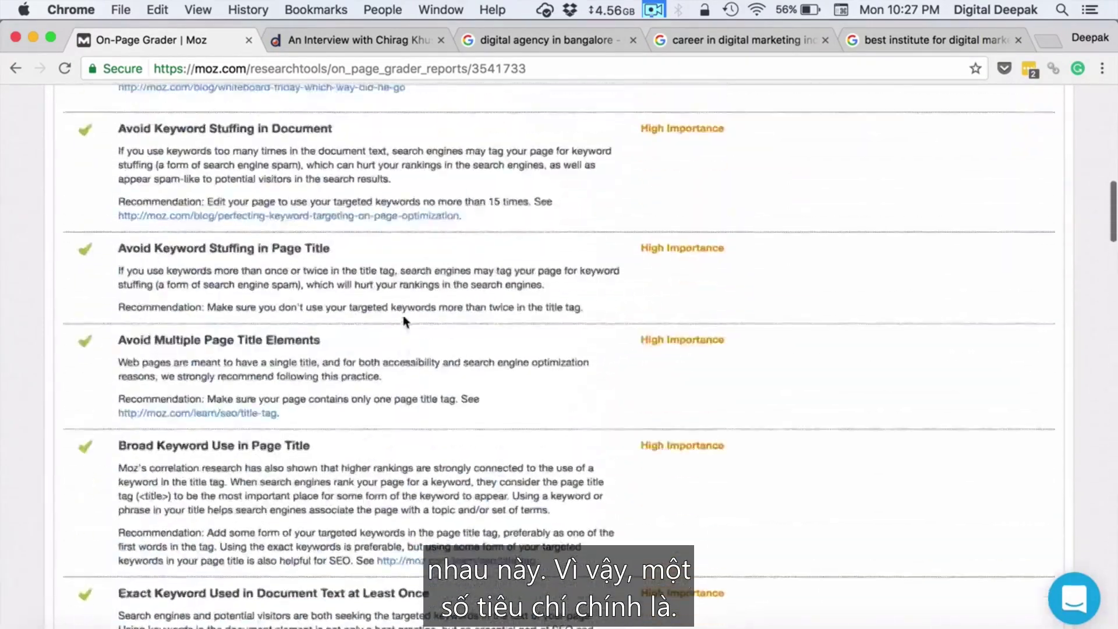
scroll(403, 315, down, 10)
scroll(403, 316, up, 2)
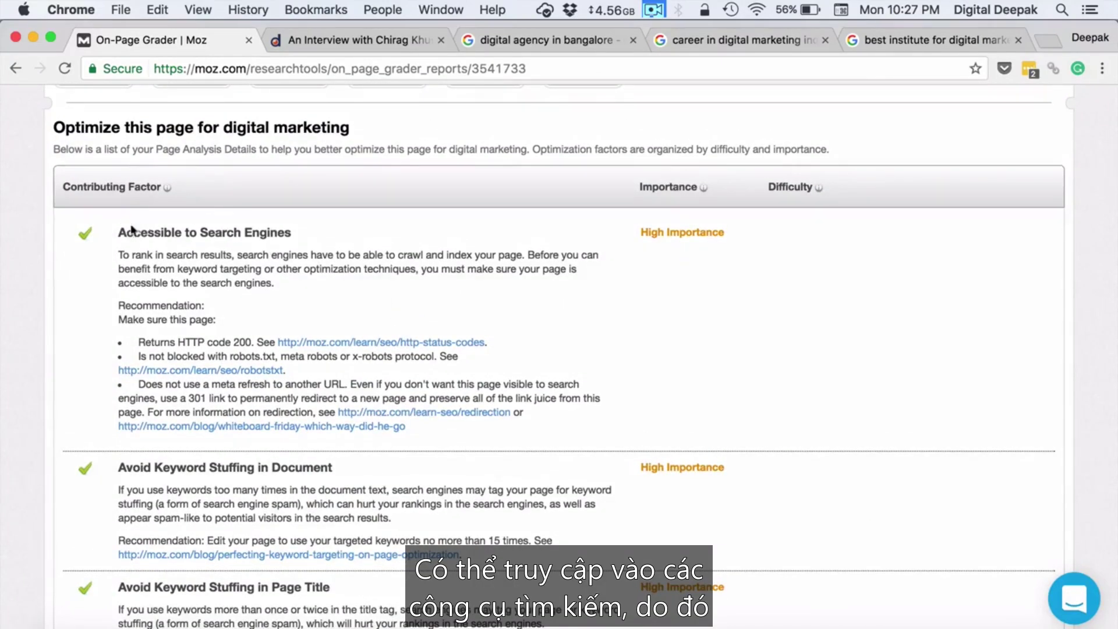
drag(118, 232, 312, 237)
click(345, 288)
scroll(344, 288, down, 1)
scroll(345, 287, down, 5)
scroll(344, 288, up, 1)
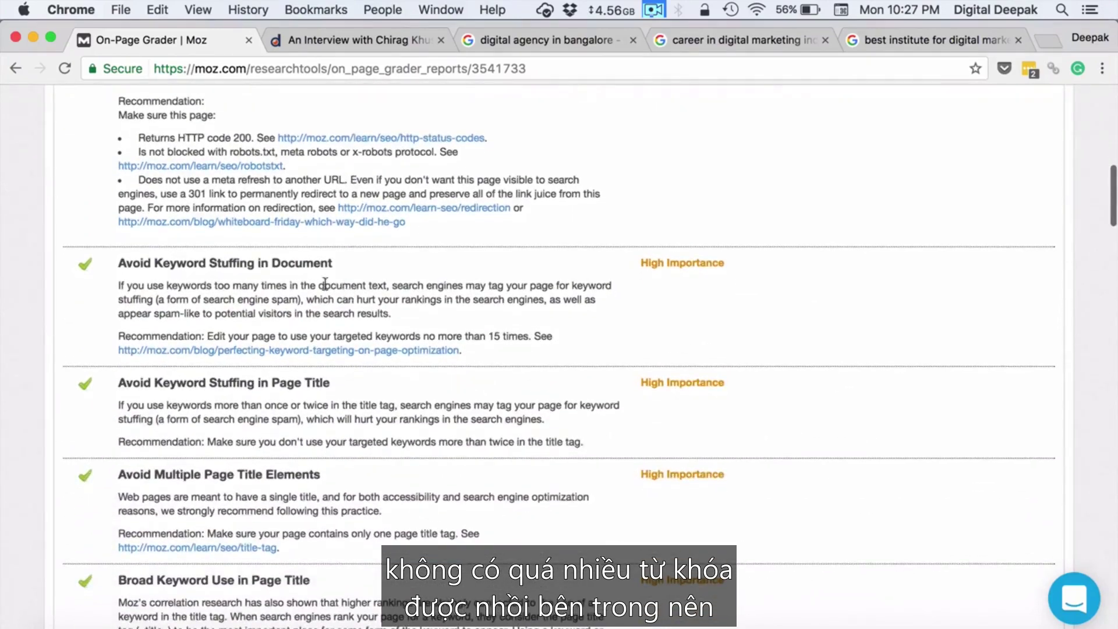
drag(119, 258, 339, 263)
click(341, 270)
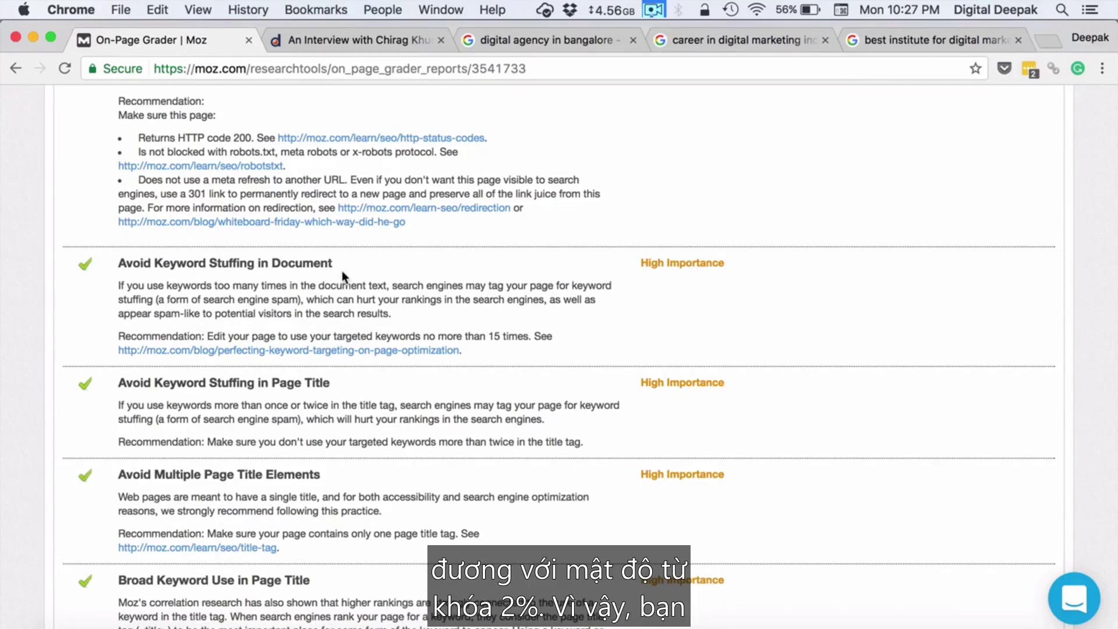
Step: Review the page title factors on keyword stuffing, multiple title elements and broad keyword use, highlighting the stuffing and broad keyword headings
scroll(341, 270, down, 5)
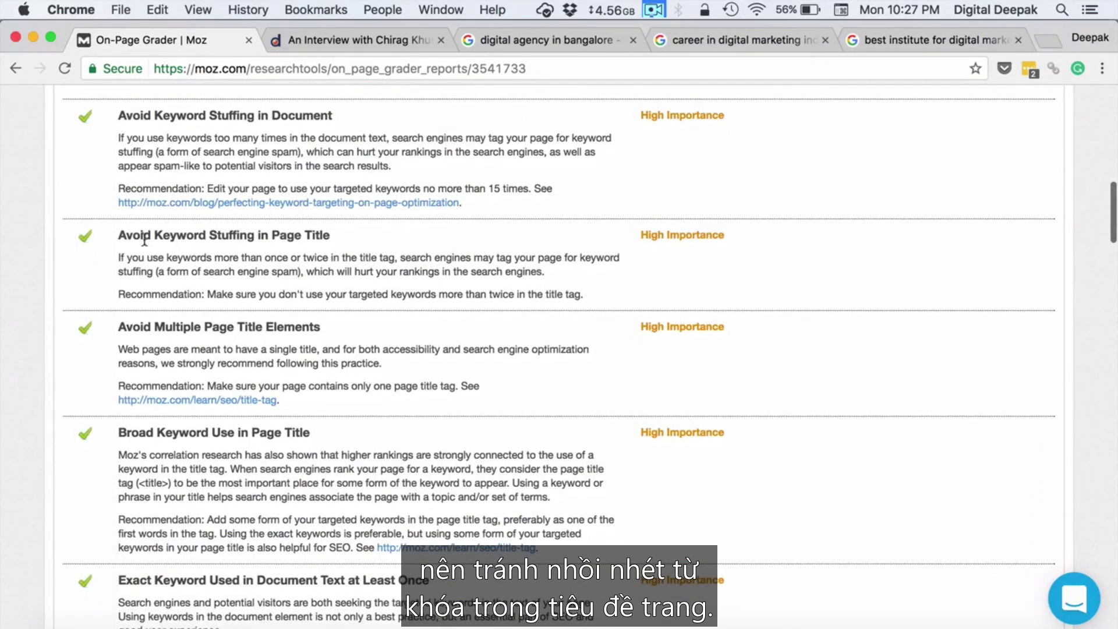
drag(119, 235, 328, 230)
click(348, 243)
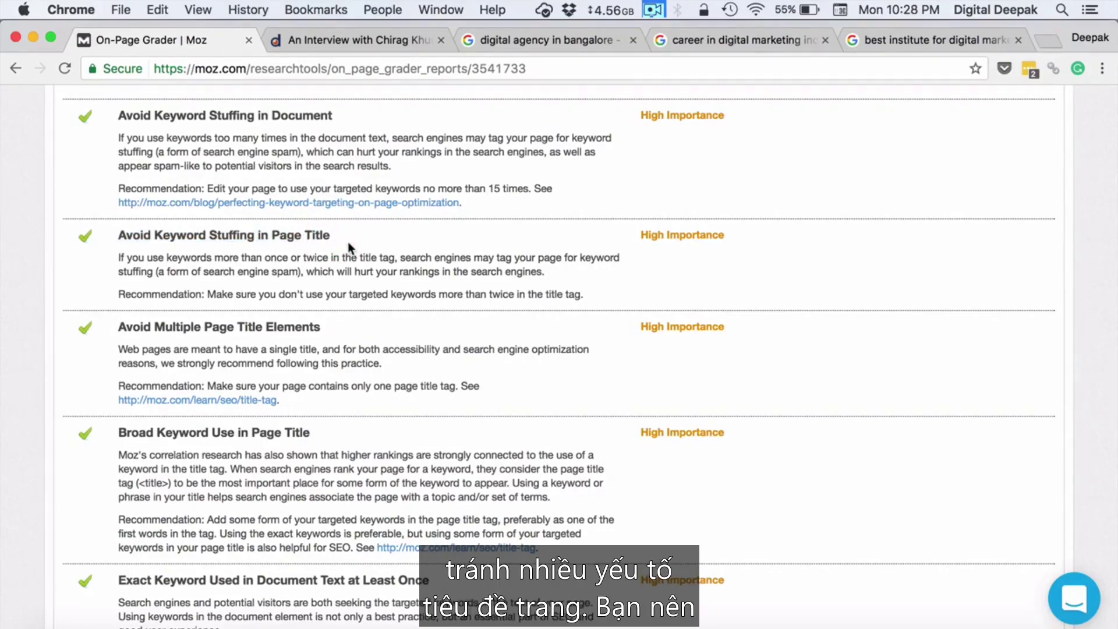
scroll(348, 242, down, 5)
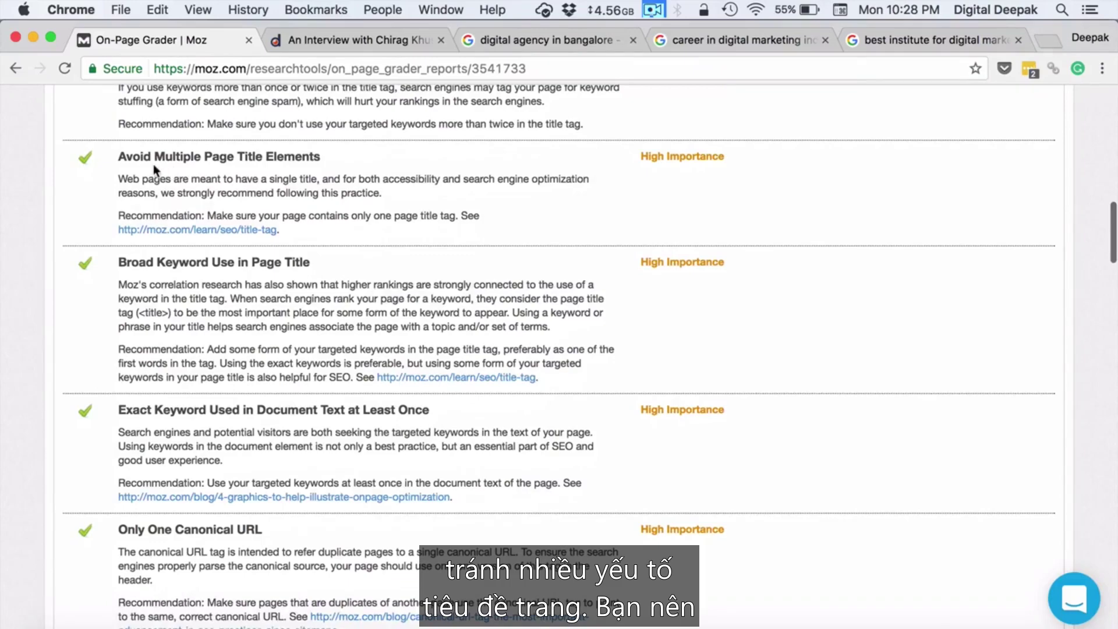
scroll(155, 168, down, 3)
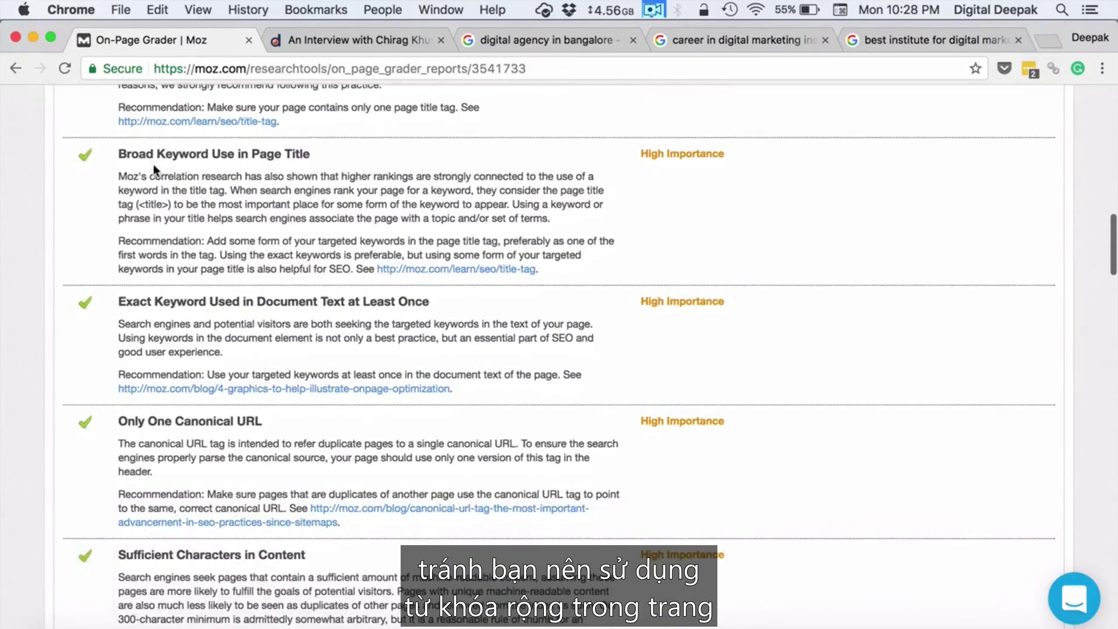
drag(118, 153, 225, 155)
scroll(228, 169, up, 4)
click(230, 204)
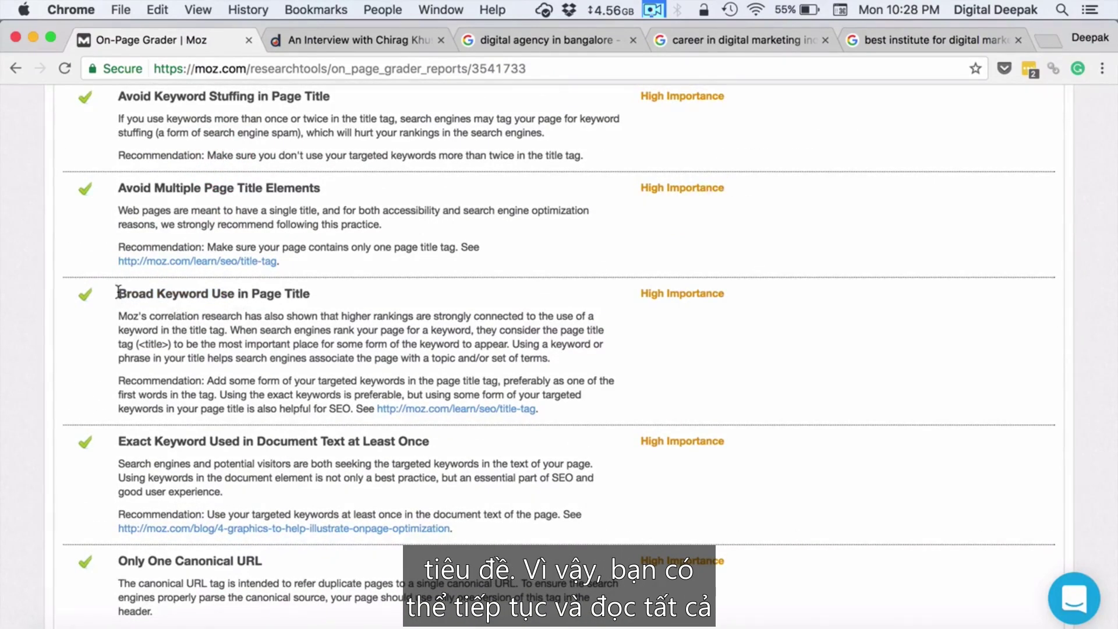
drag(119, 294, 211, 295)
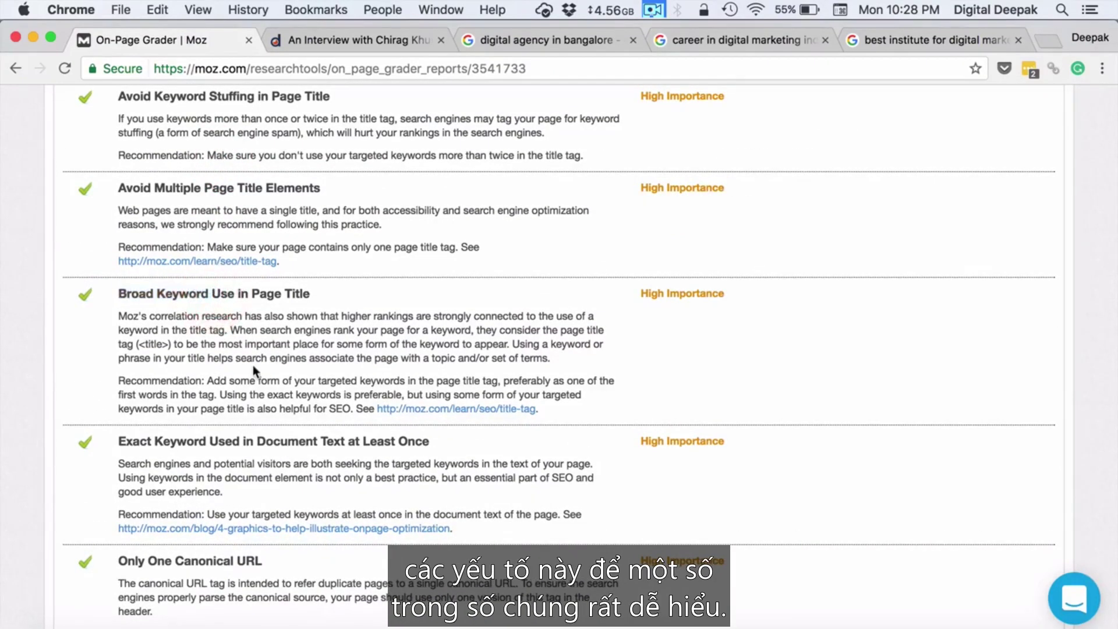
Step: Look over the "Sufficient Characters in Content" and "Sufficient Words in Content" factors
scroll(253, 365, down, 9)
scroll(253, 365, down, 2)
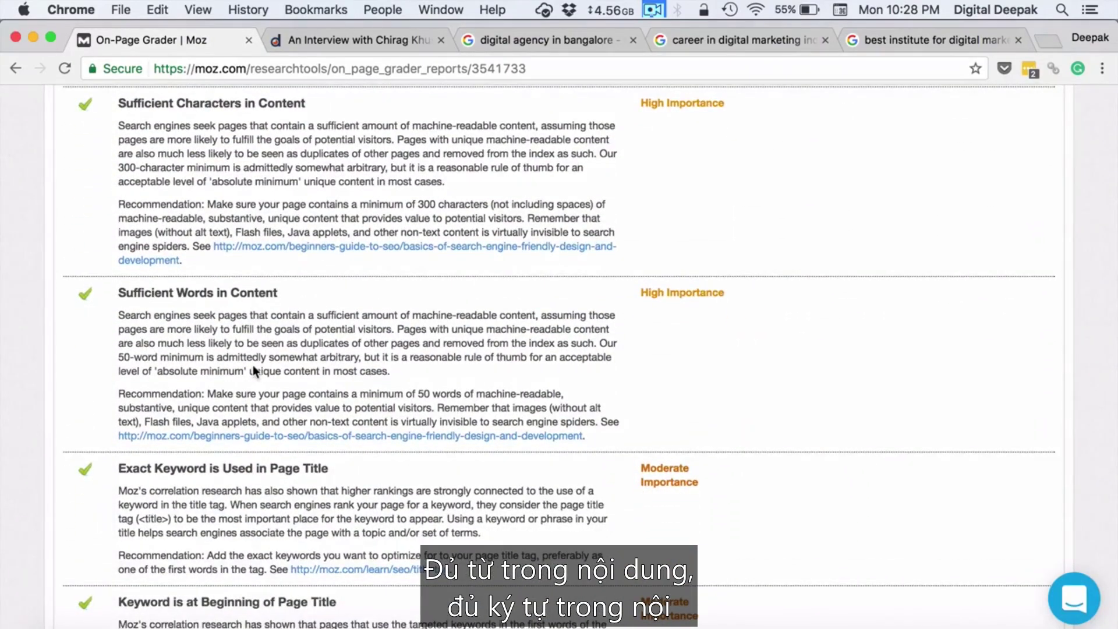
scroll(254, 371, down, 1)
scroll(239, 314, up, 3)
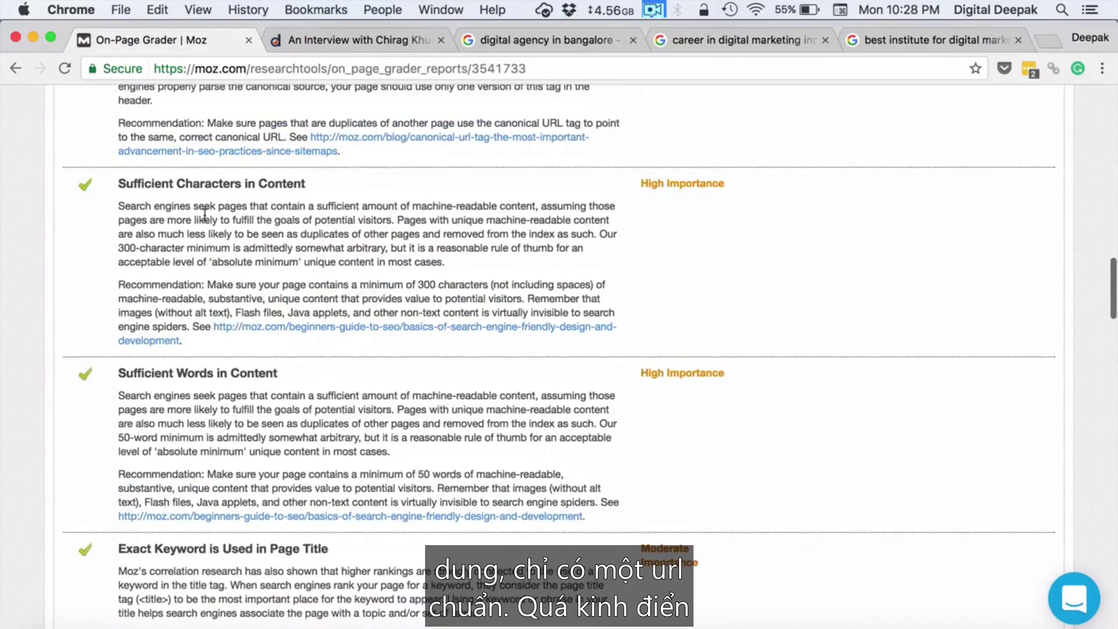
Step: Examine the "Only One Canonical URL" factor, highlighting parts of its explanation and the words "Canonical URL" in its heading
scroll(204, 215, up, 4)
scroll(232, 280, down, 1)
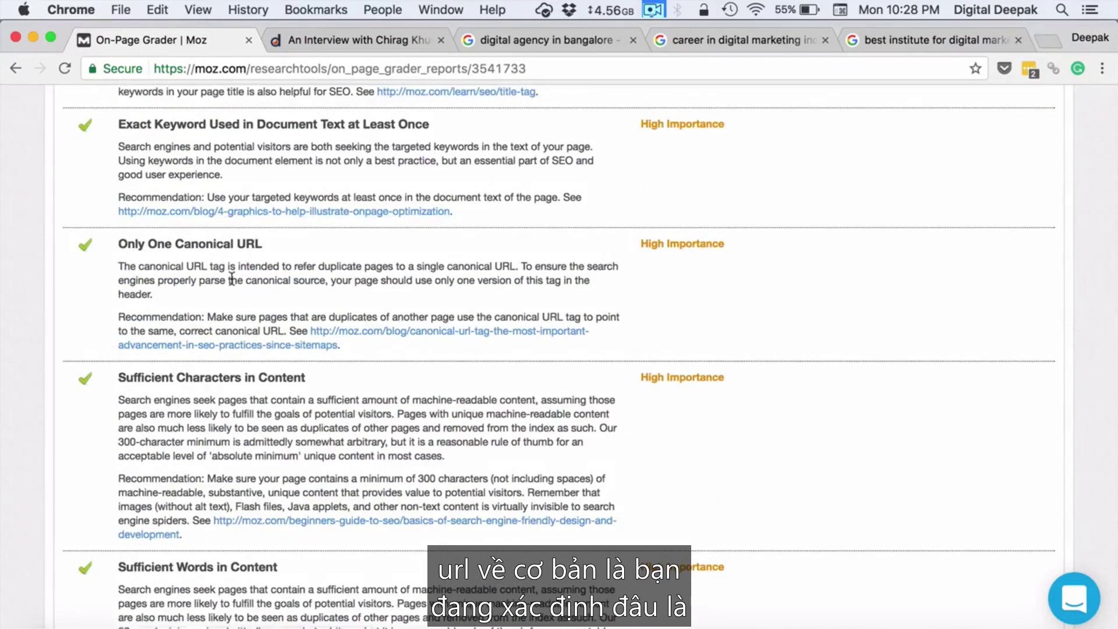
scroll(232, 279, down, 2)
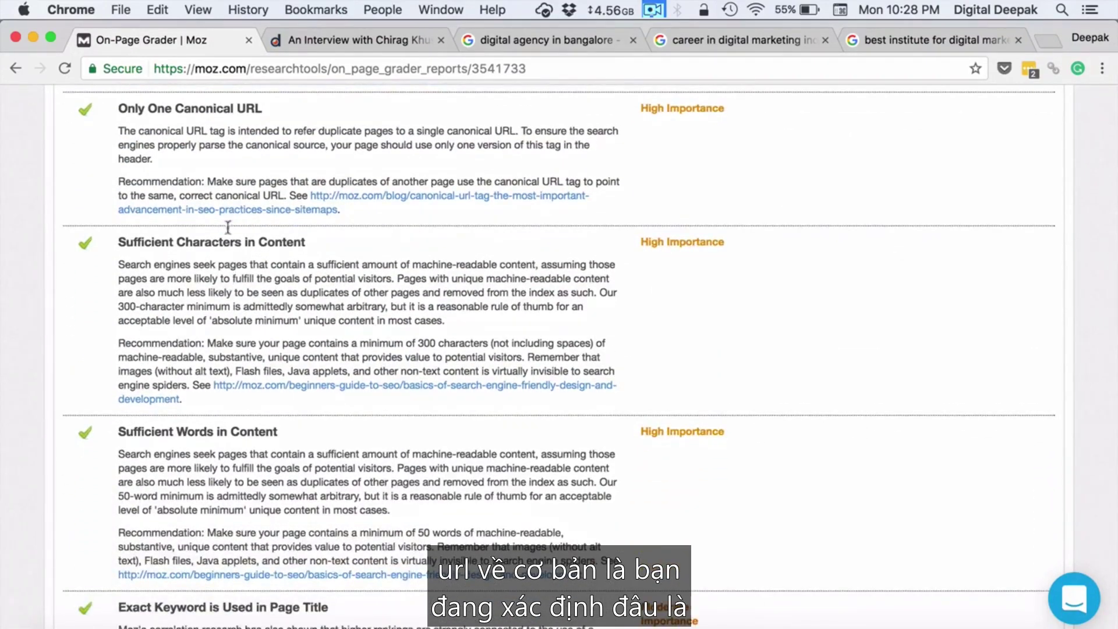
drag(211, 132, 234, 150)
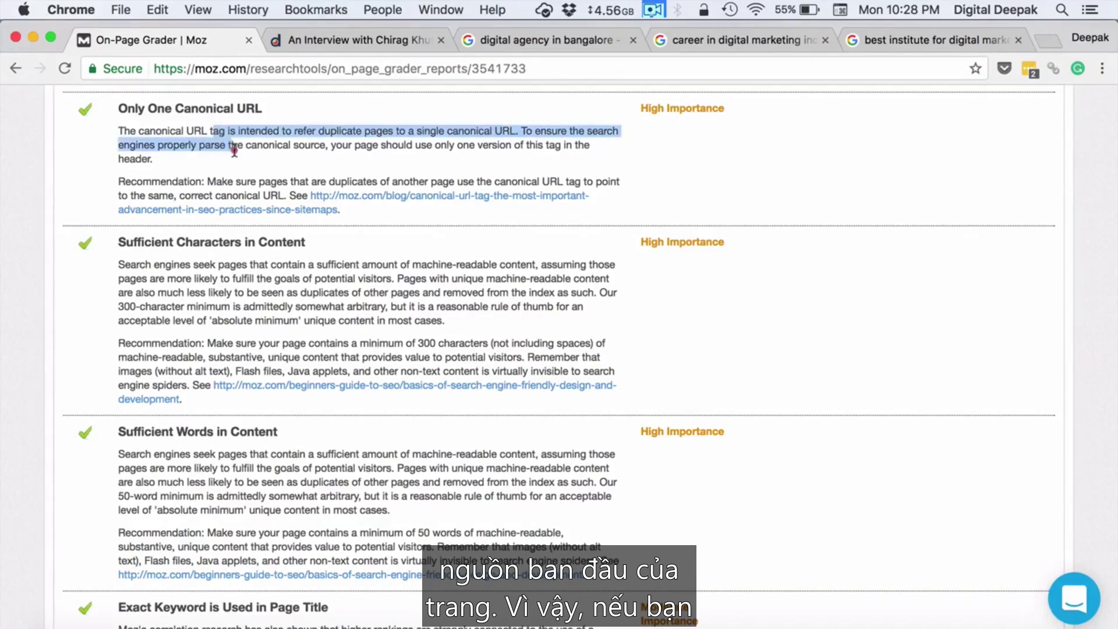
click(272, 152)
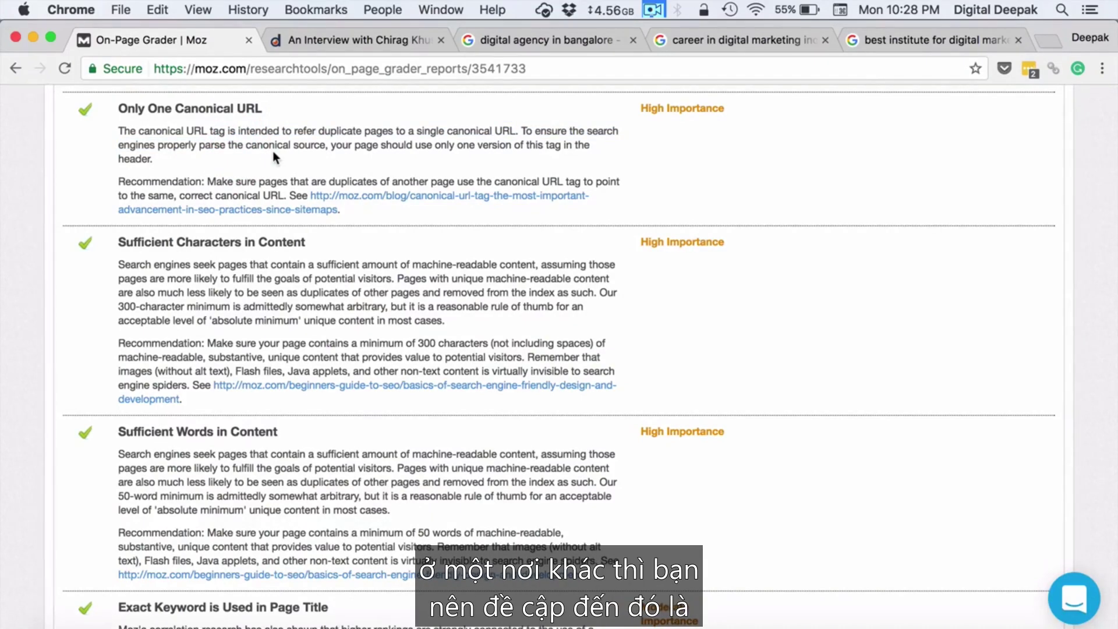
scroll(273, 151, down, 3)
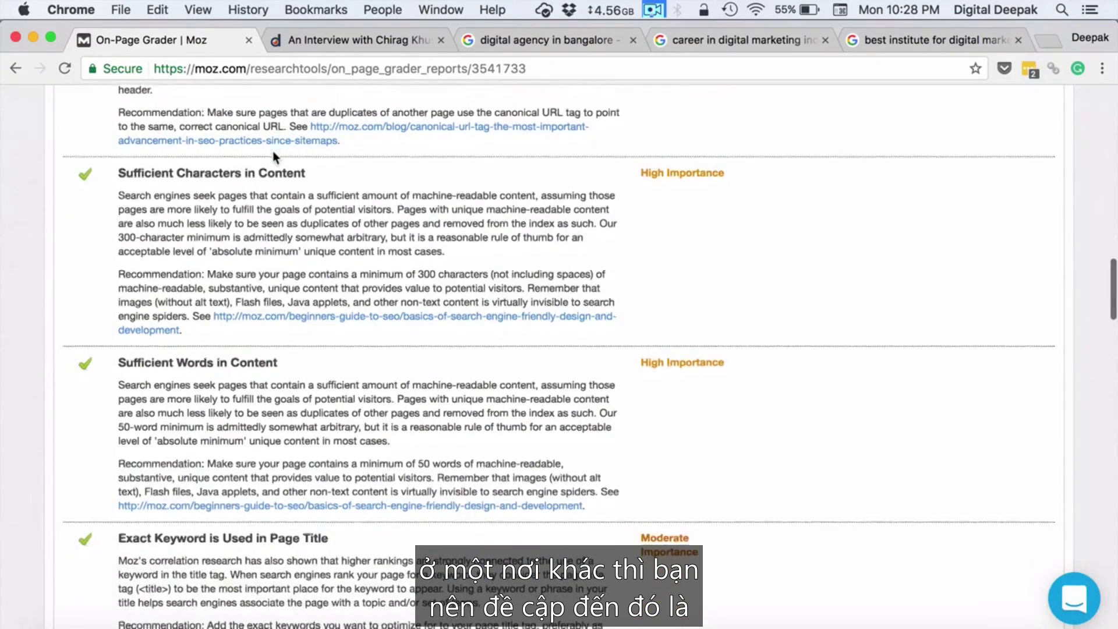
scroll(272, 151, up, 2)
scroll(186, 160, up, 1)
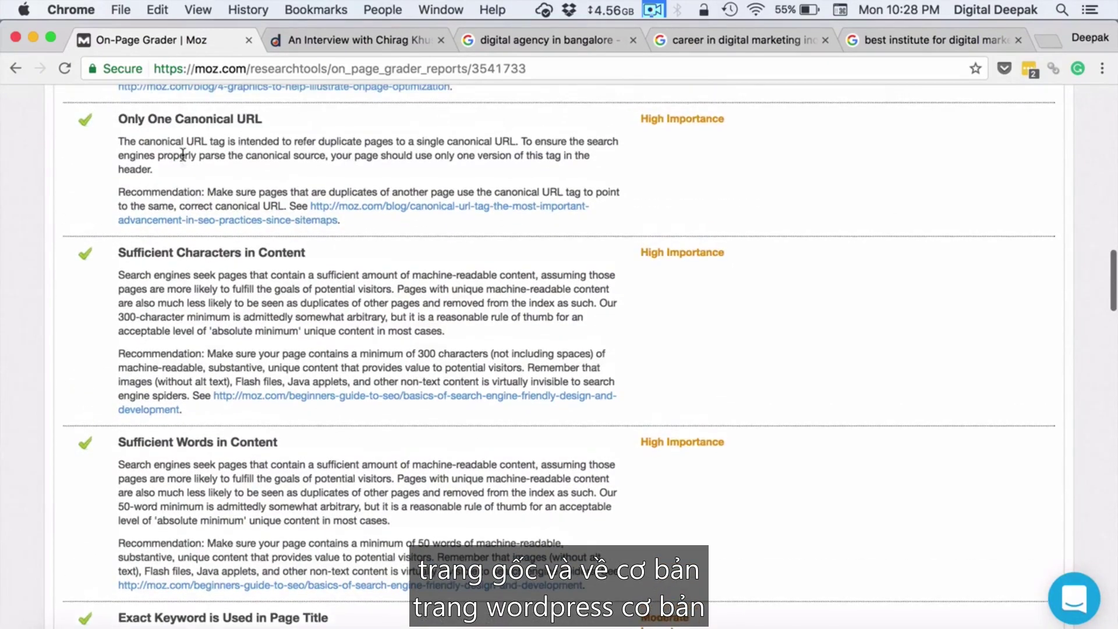
drag(154, 170, 120, 145)
click(168, 173)
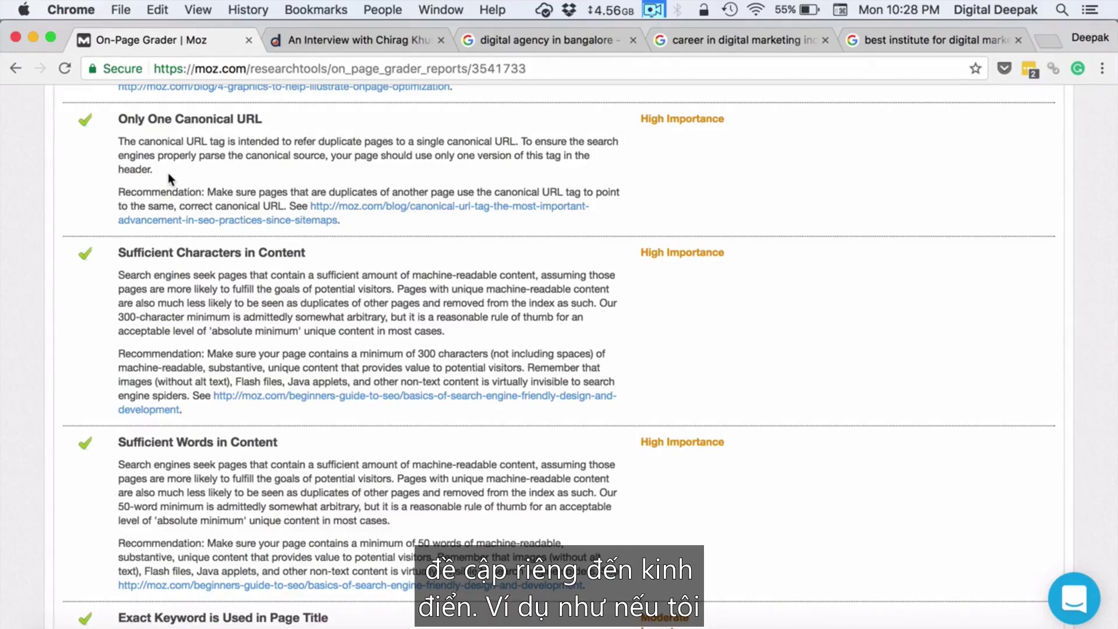
scroll(168, 173, up, 1)
mouse_move(175, 135)
mouse_down()
mouse_move(215, 130)
mouse_move(118, 134)
mouse_move(236, 133)
mouse_up()
click(250, 135)
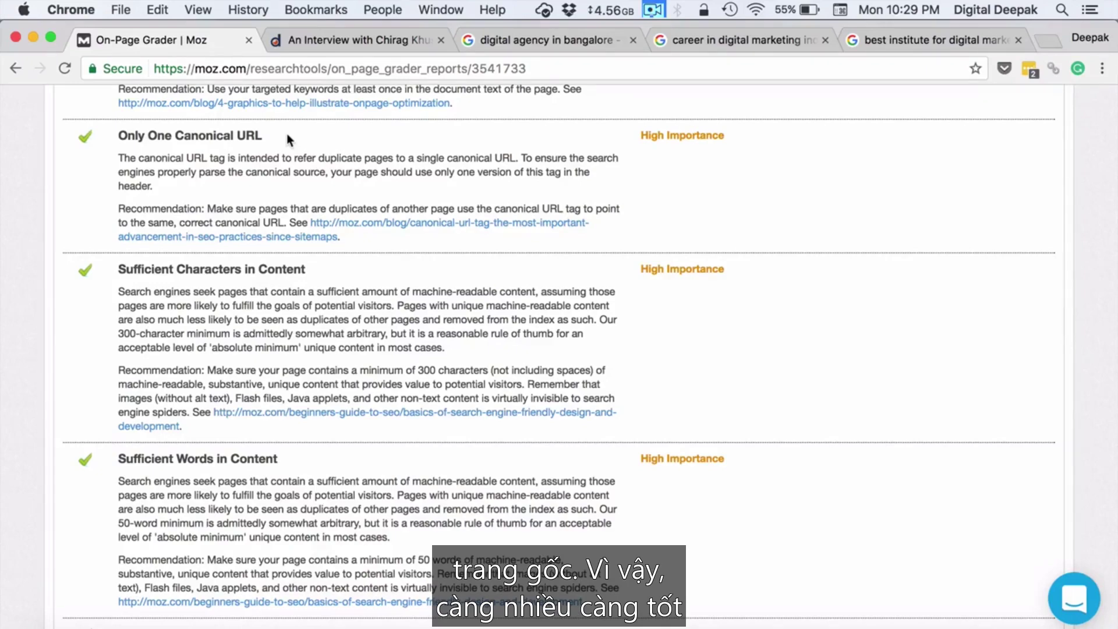
Step: Review the moderate-importance factors from "Exact Keyword is Used in Page Title" through "Use Keywords in Your URL"
scroll(287, 134, down, 2)
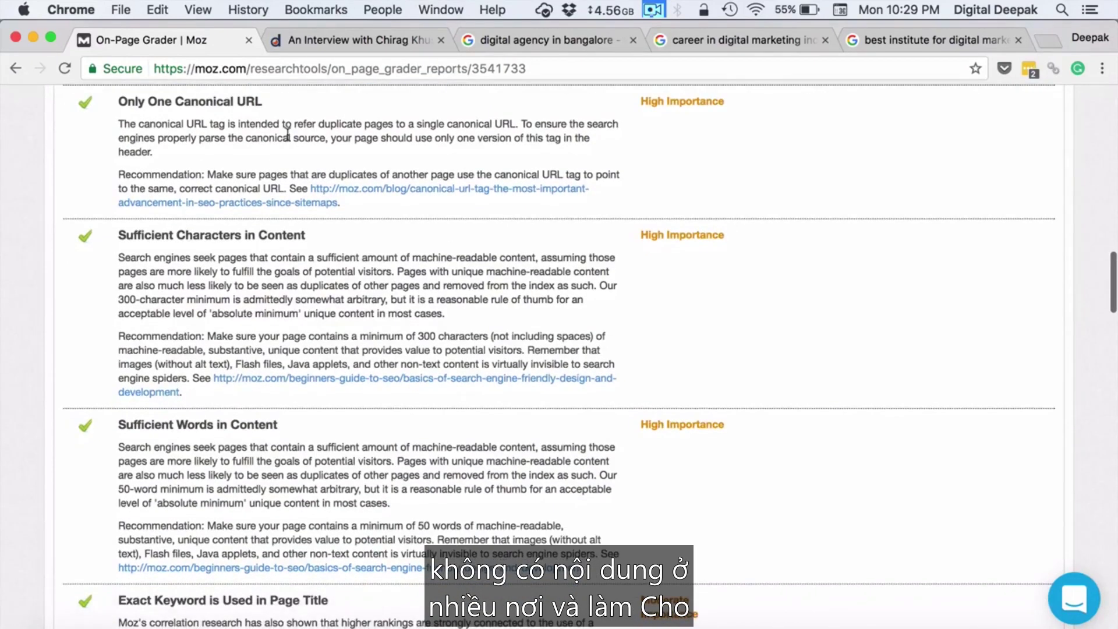
scroll(287, 135, down, 1)
scroll(287, 135, down, 15)
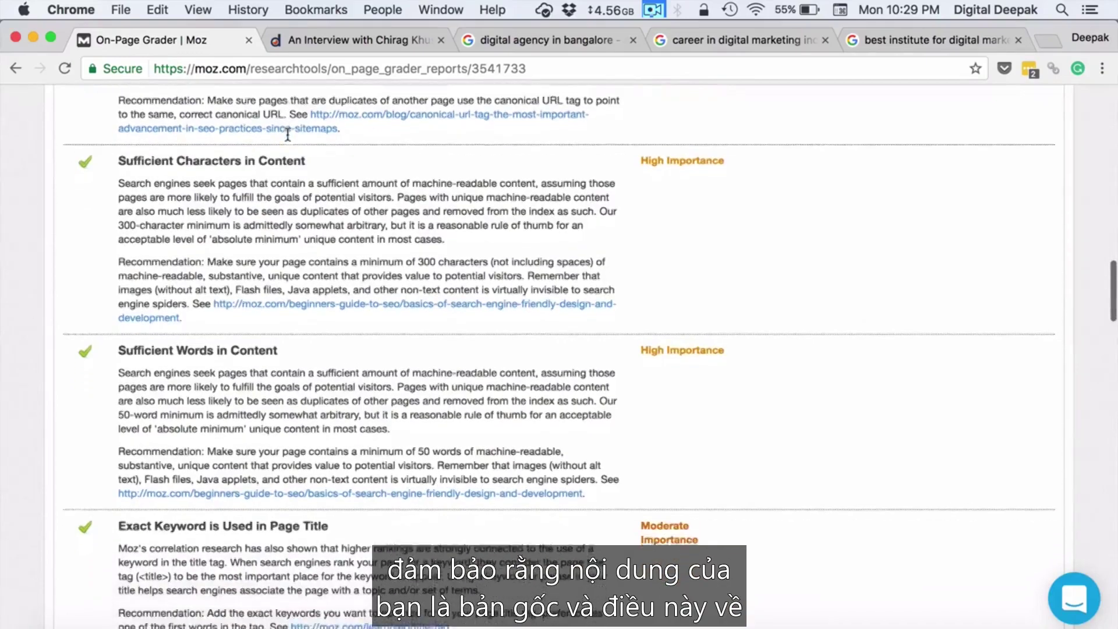
scroll(287, 135, down, 7)
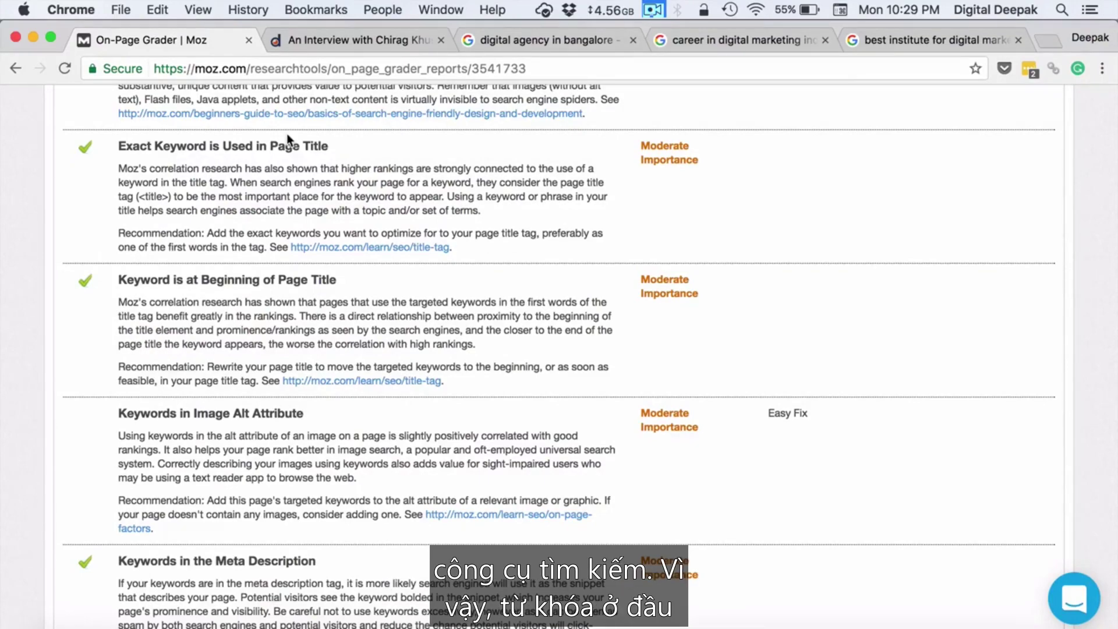
scroll(287, 134, down, 8)
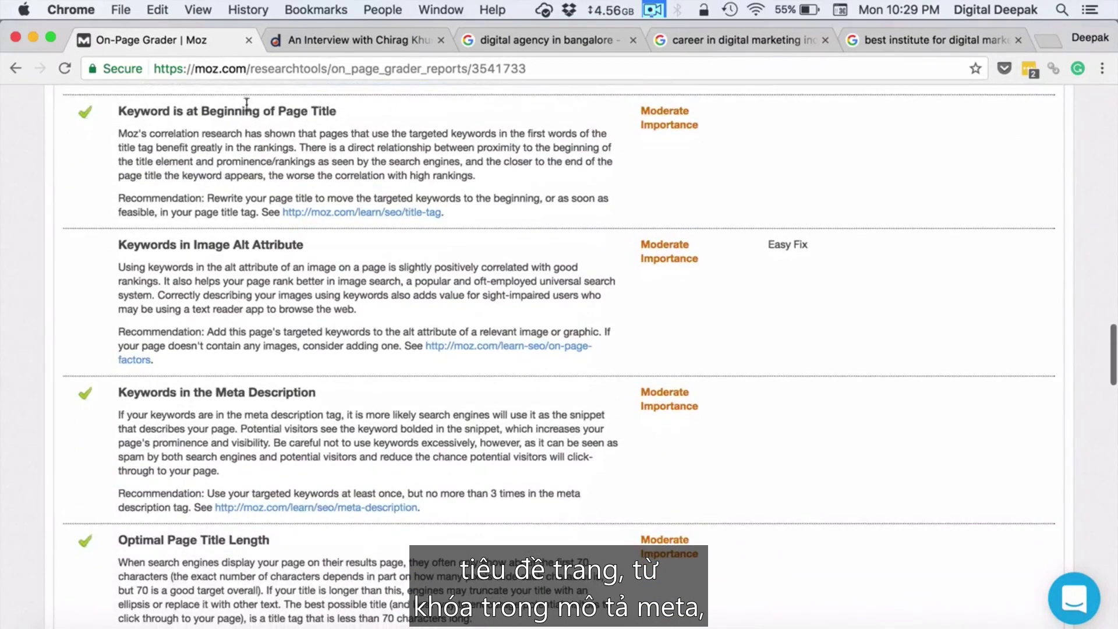
scroll(229, 227, down, 10)
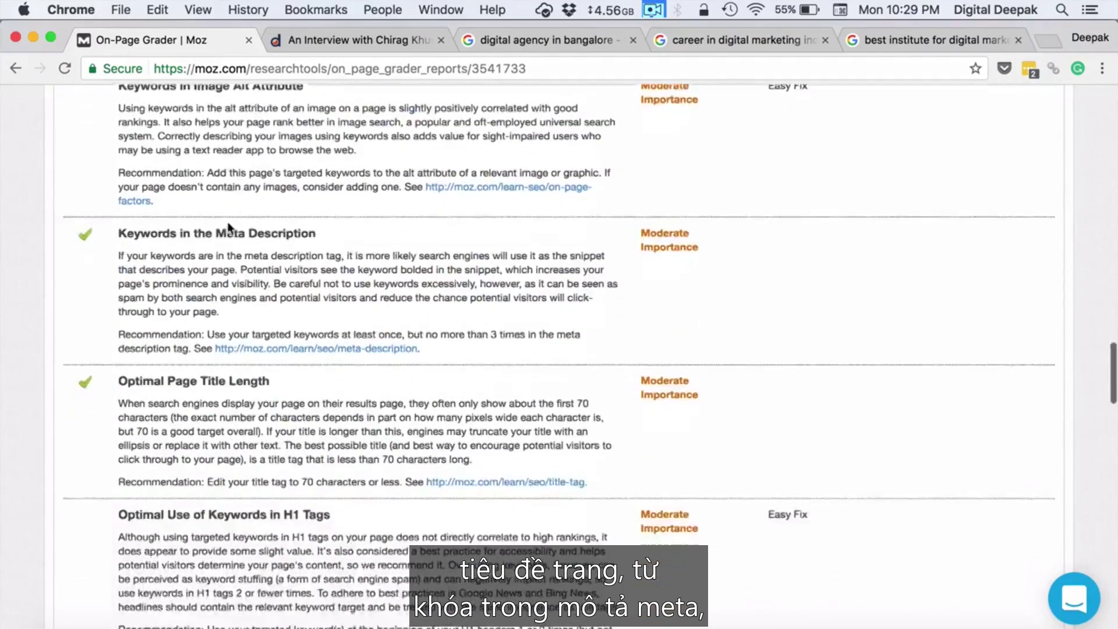
scroll(187, 177, down, 6)
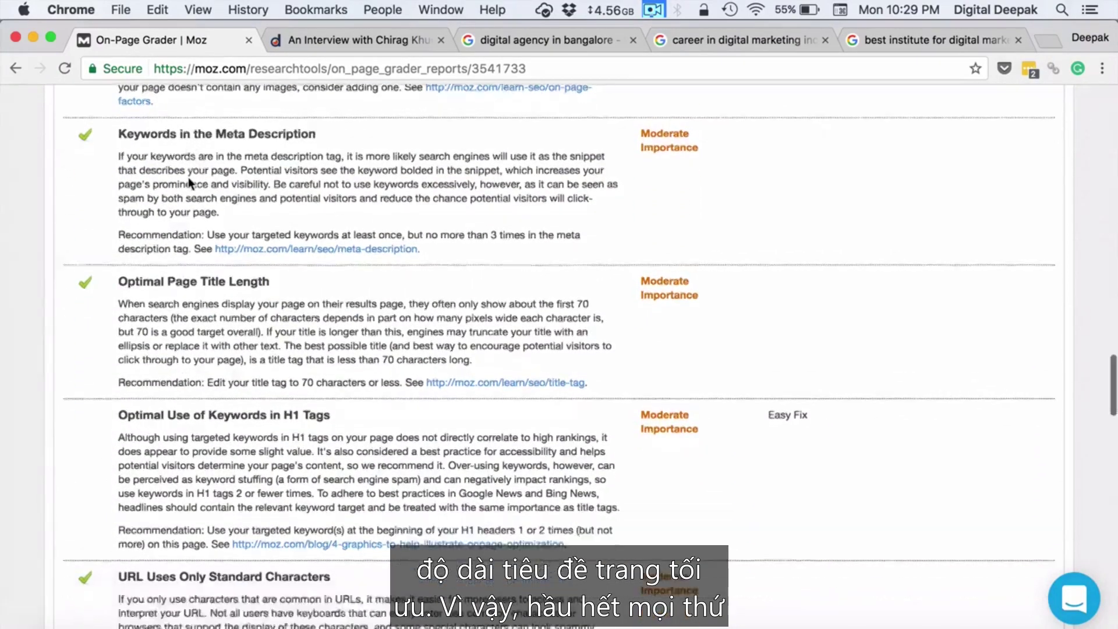
scroll(177, 174, down, 20)
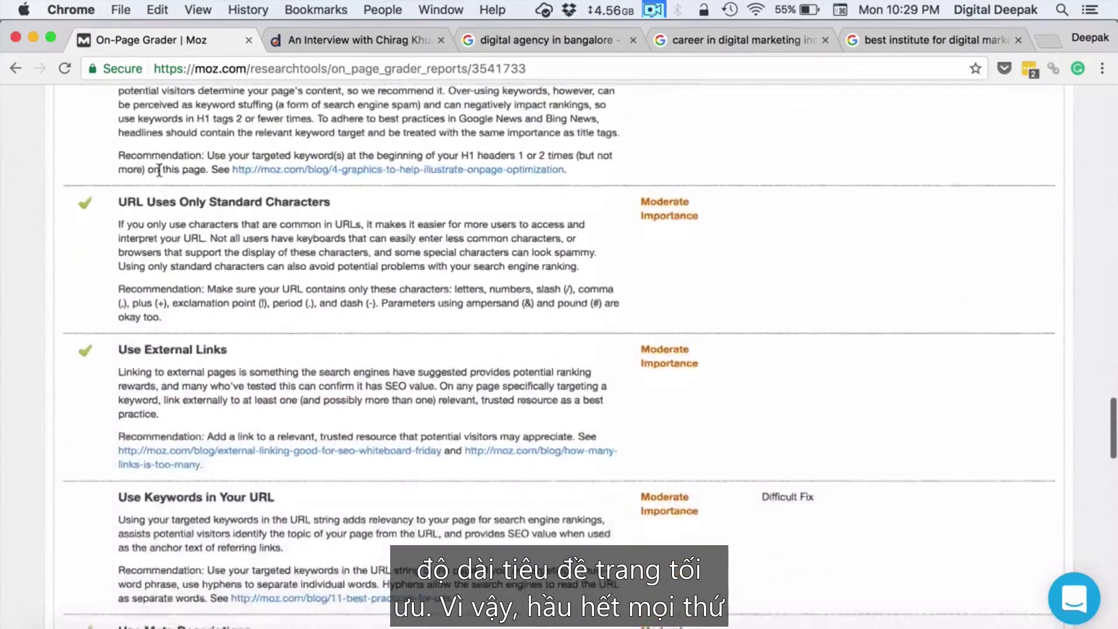
scroll(159, 171, down, 3)
scroll(159, 169, up, 4)
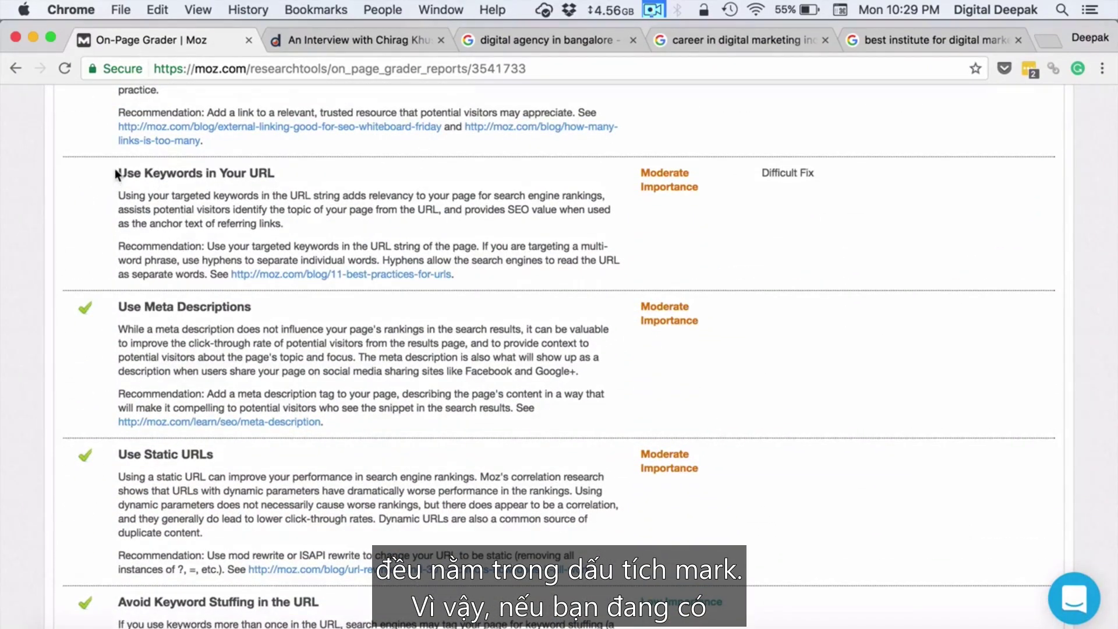
Step: Examine the moderate-importance "Use Keywords in Your URL" factor, highlighting its heading
drag(115, 174, 282, 166)
click(281, 166)
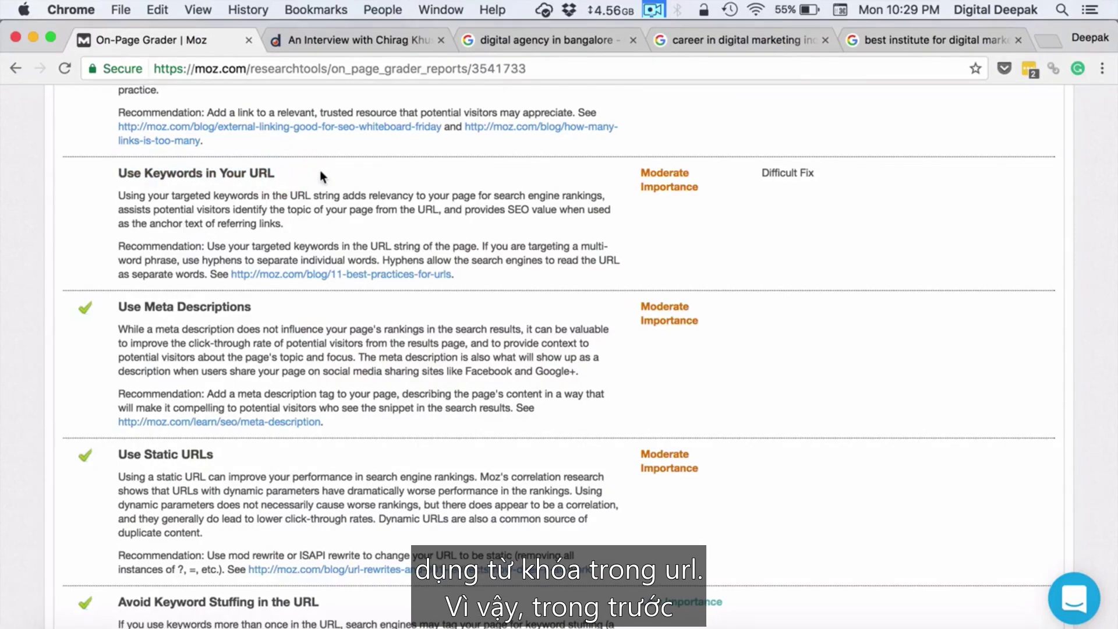
drag(121, 173, 291, 169)
click(316, 171)
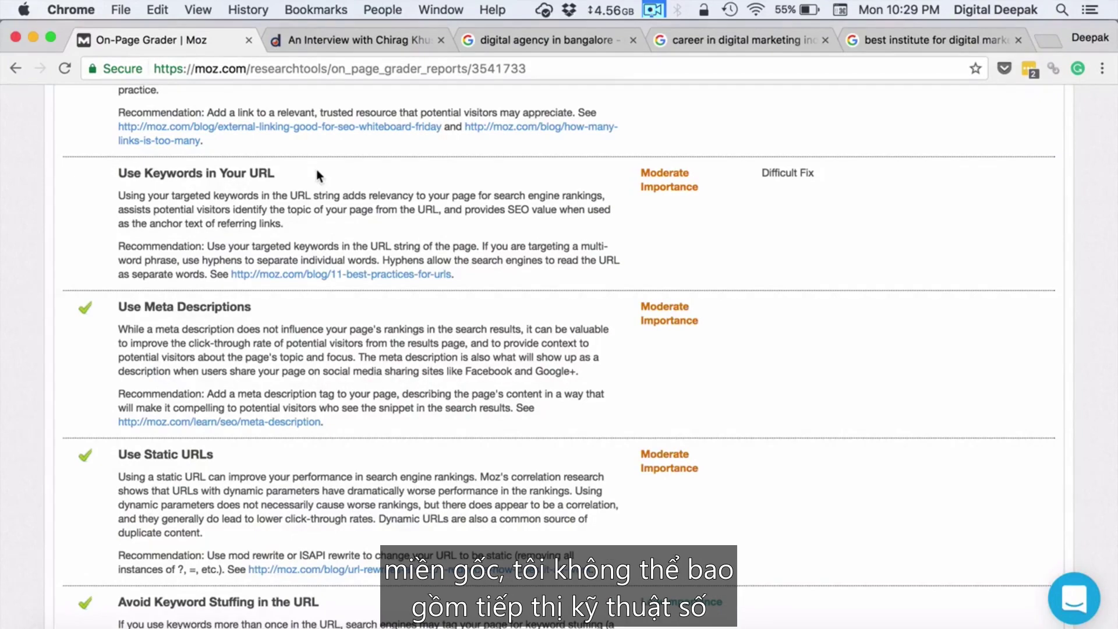
scroll(317, 173, down, 1)
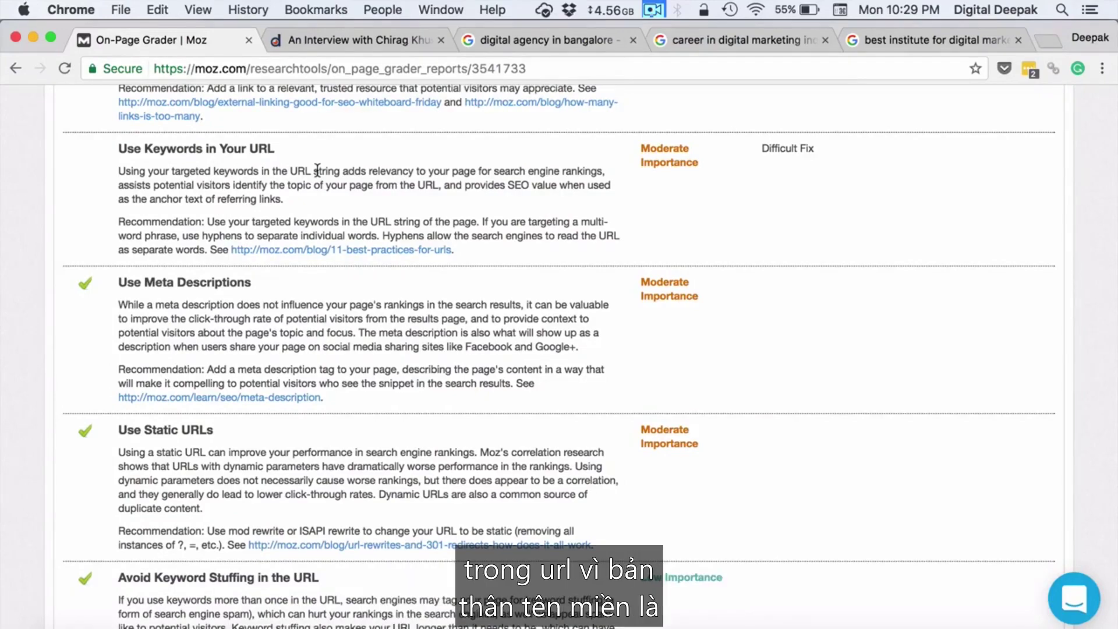
scroll(317, 169, up, 1)
scroll(317, 170, up, 2)
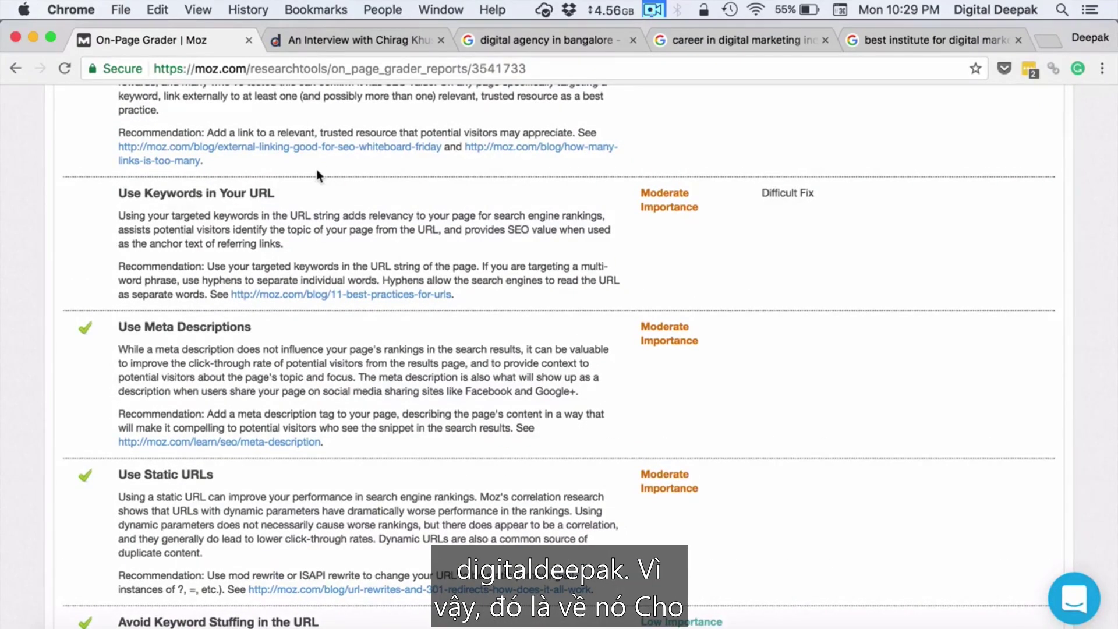
Step: Skim the remaining On-Page Grader factors through "Optimal Meta Description Length" and return to the start of the report
scroll(316, 173, down, 10)
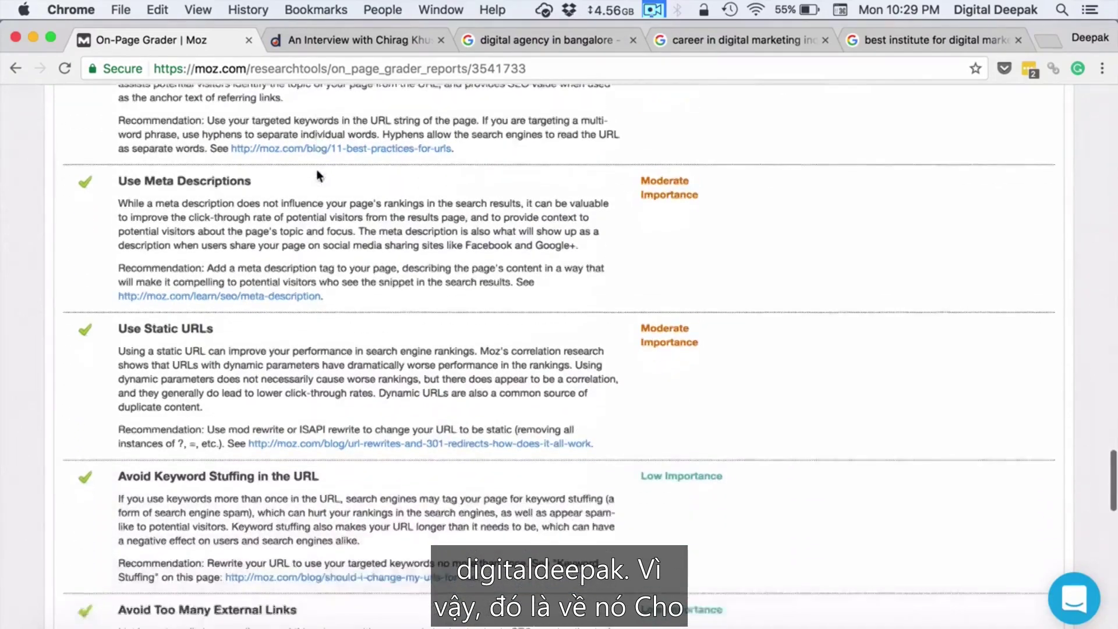
scroll(317, 170, down, 20)
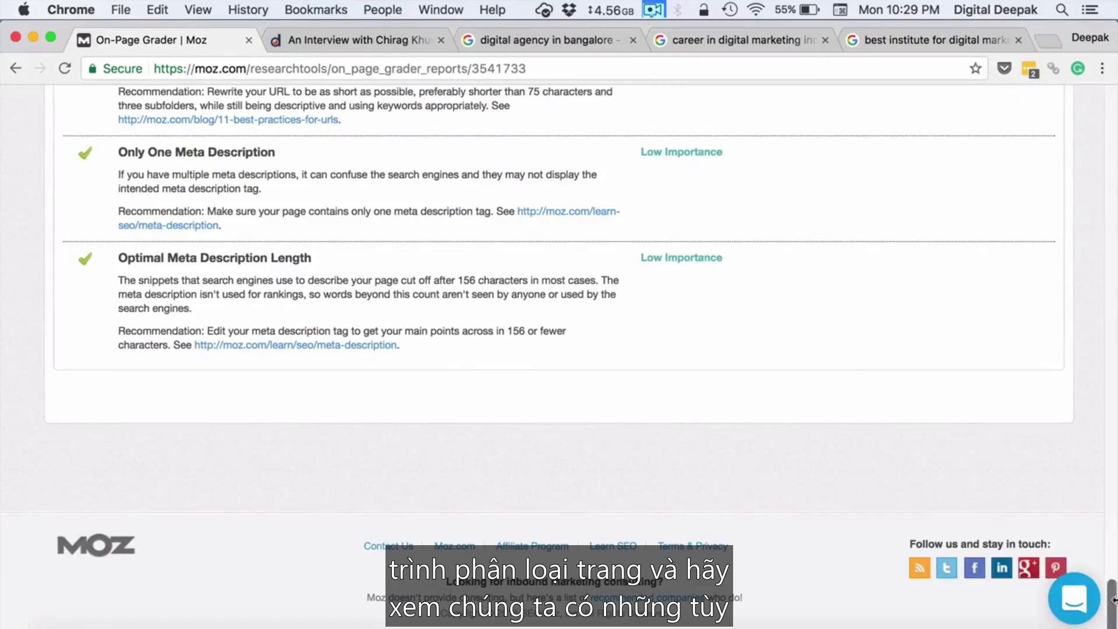
drag(1111, 606, 1090, 110)
click(1089, 104)
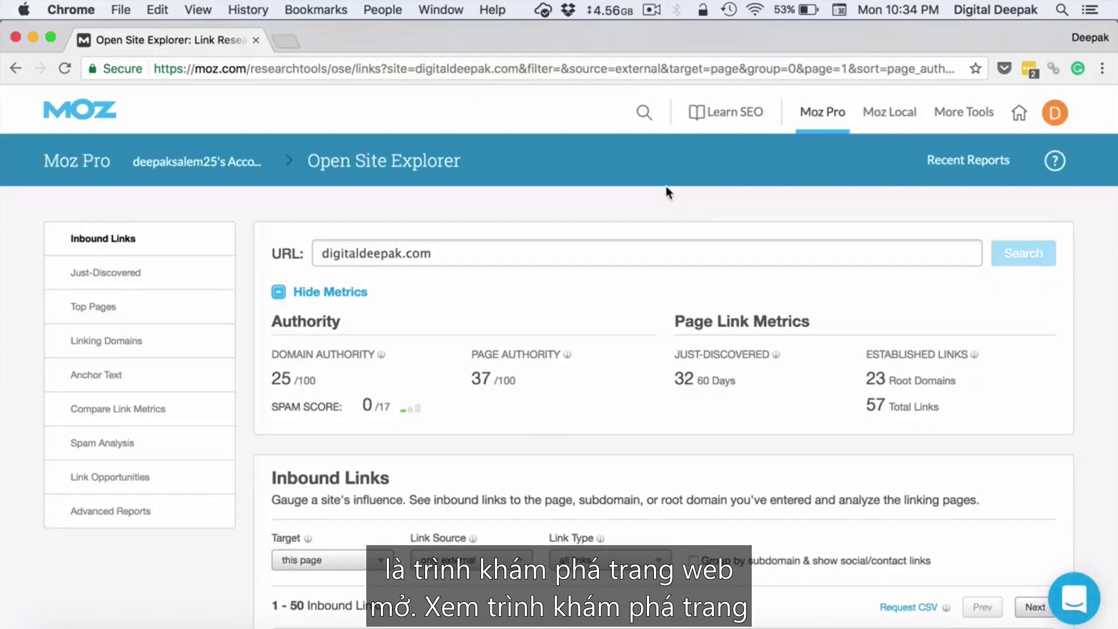
Step: Review digitaldeepak.com's authority, spam score and page link metrics in Open Site Explorer, along with the start of its Inbound Links list
click(668, 192)
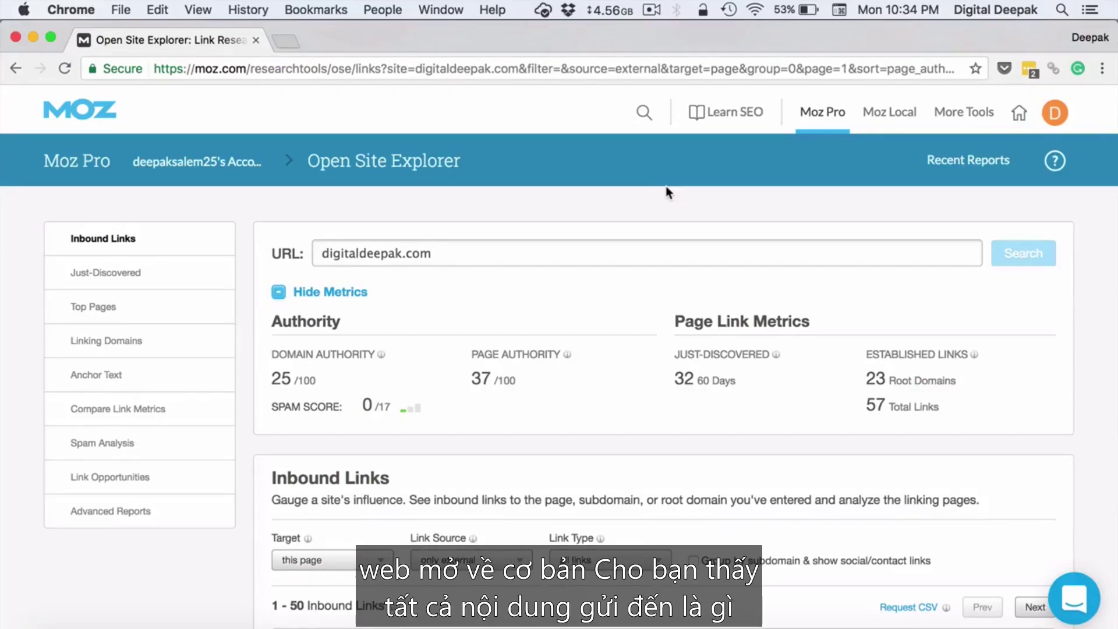
scroll(667, 186, down, 3)
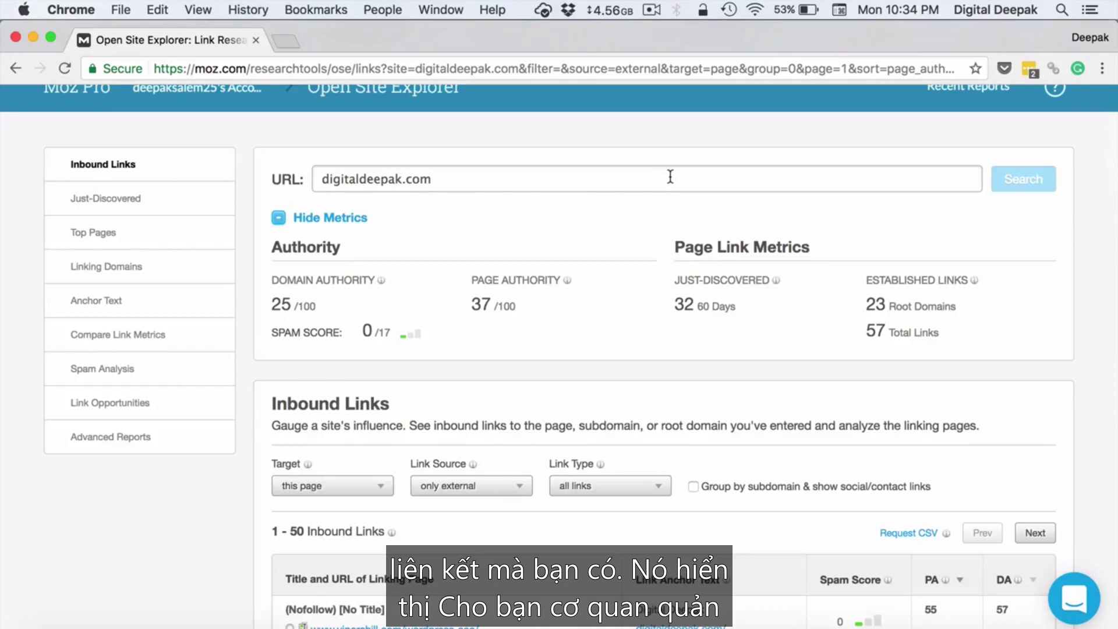
scroll(670, 176, down, 2)
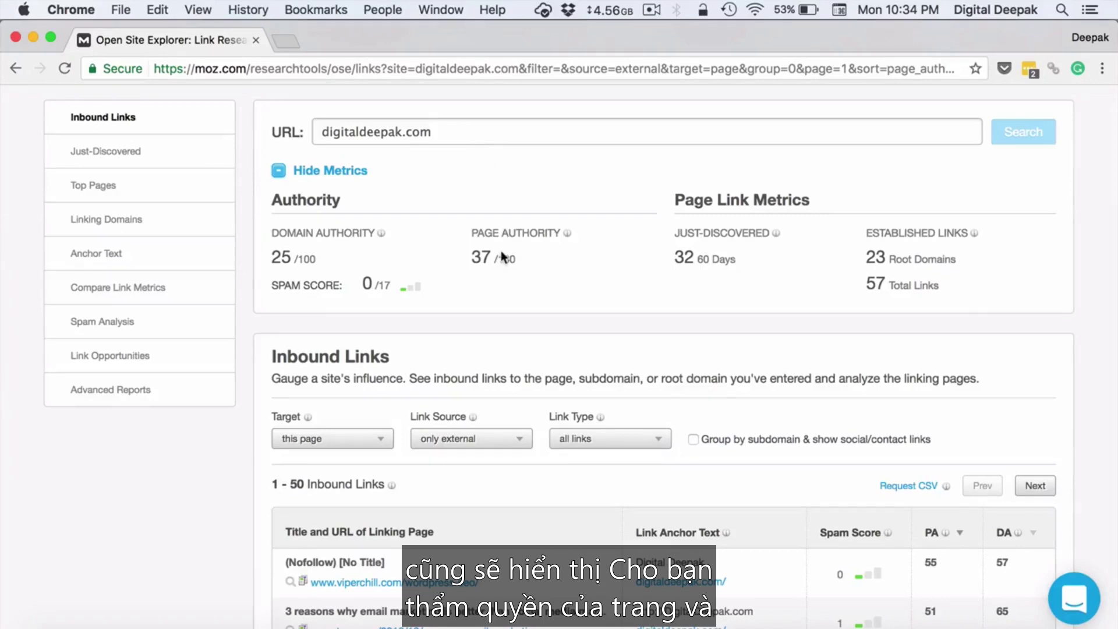
scroll(502, 254, down, 3)
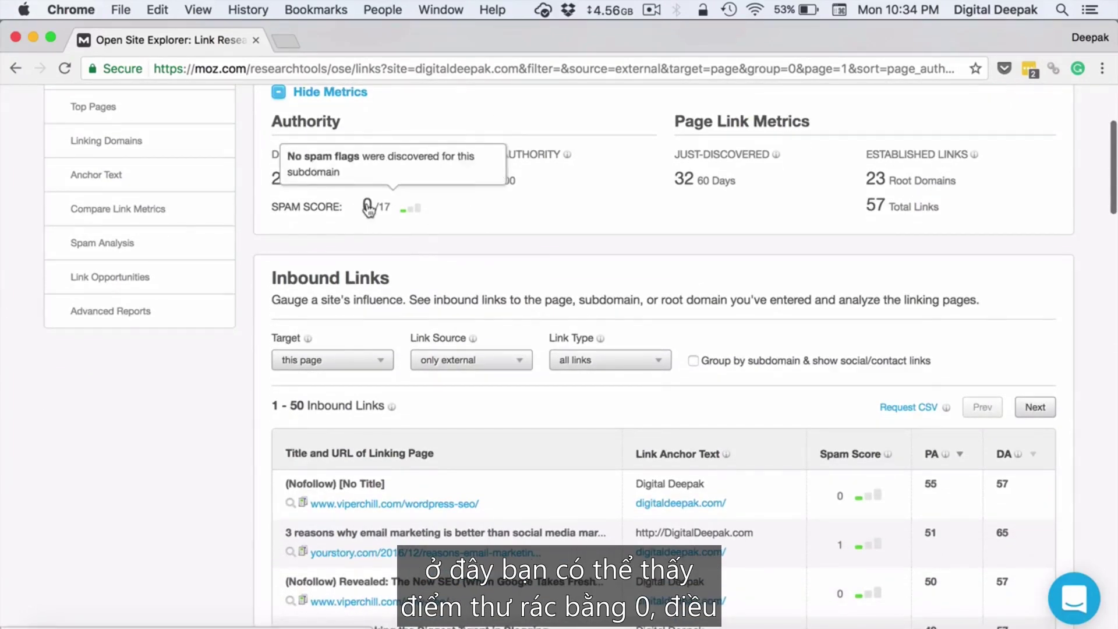
scroll(511, 290, down, 3)
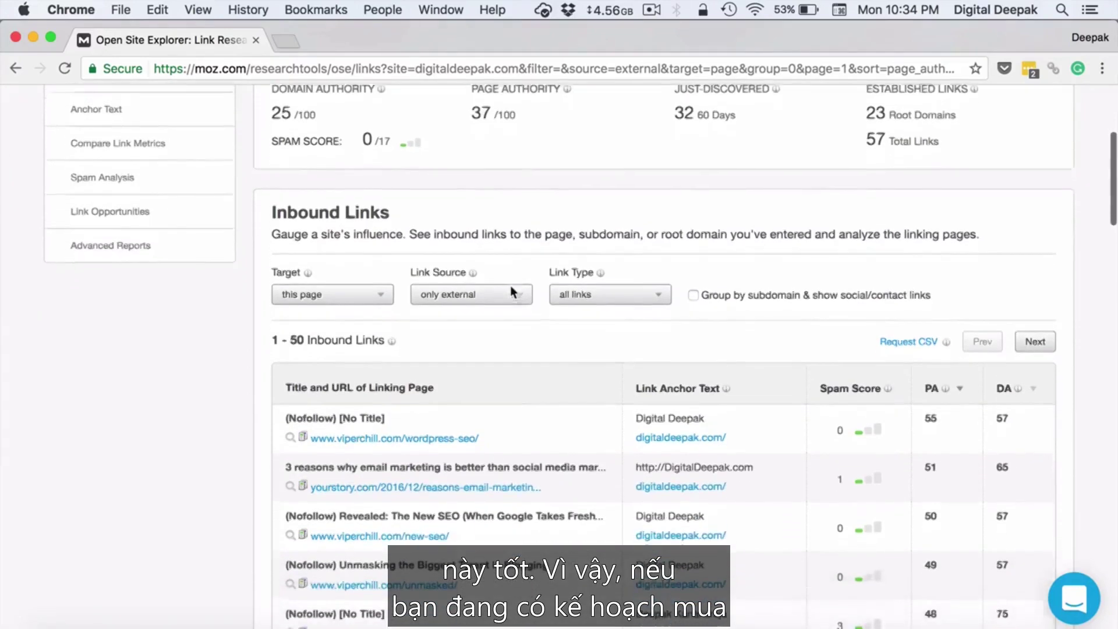
scroll(512, 292, up, 10)
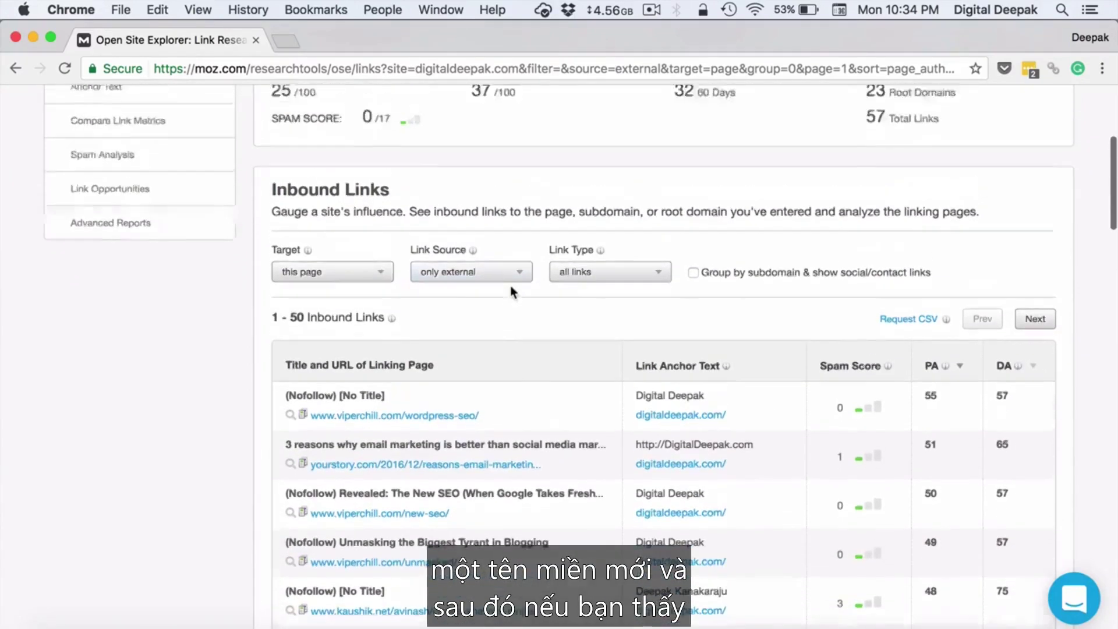
Step: Look up helpninja.com in Open Site Explorer and check its authority metrics and spam score
triple_click(468, 256)
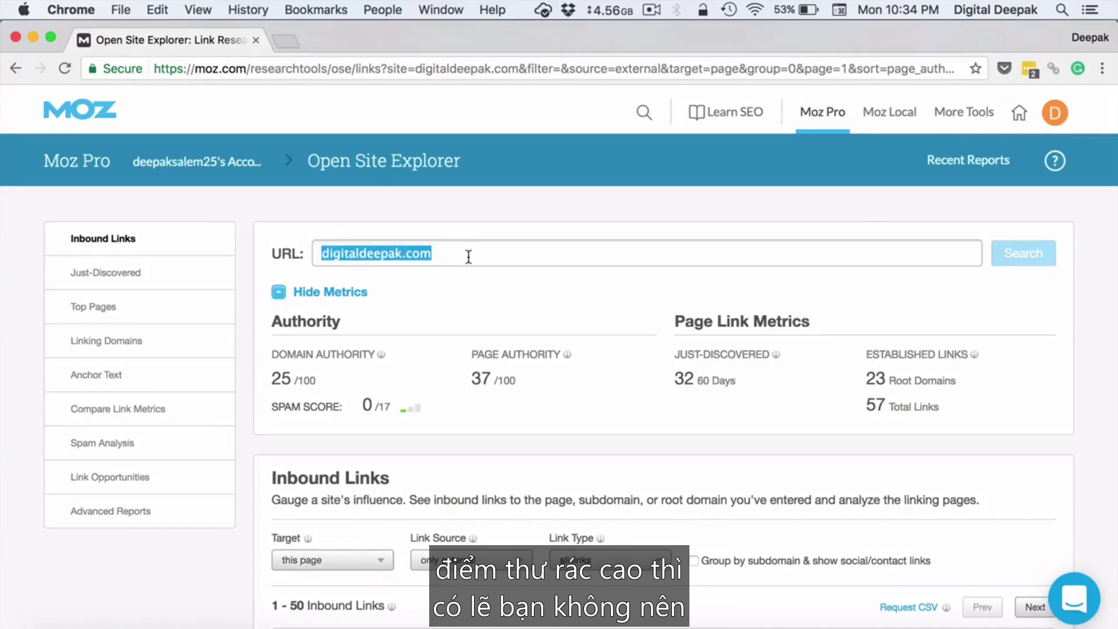
text(help)
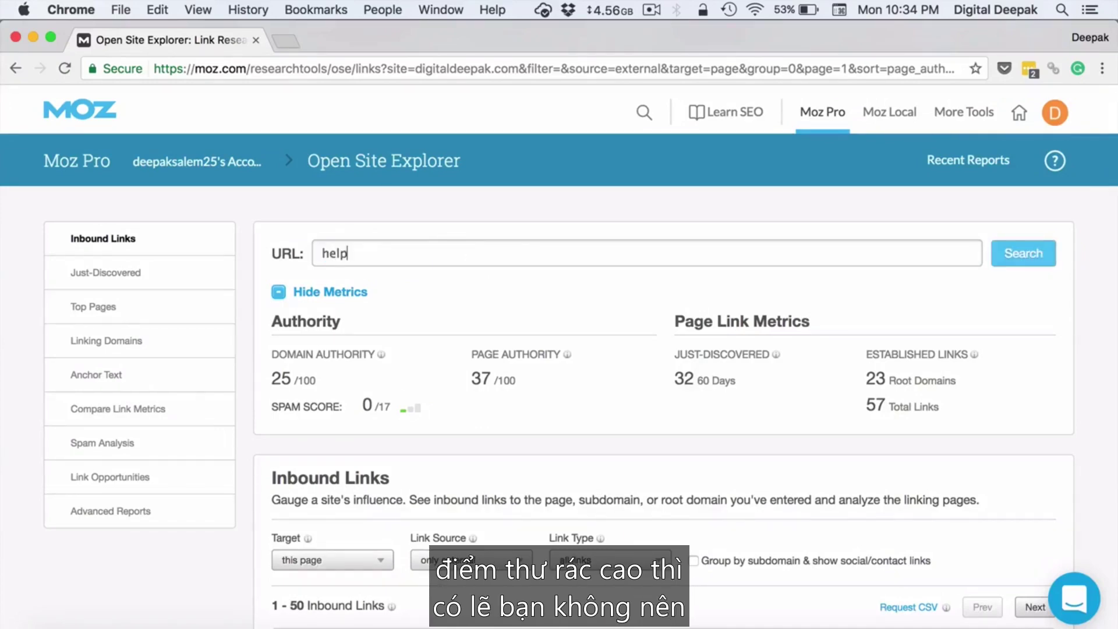
text(ninja.com)
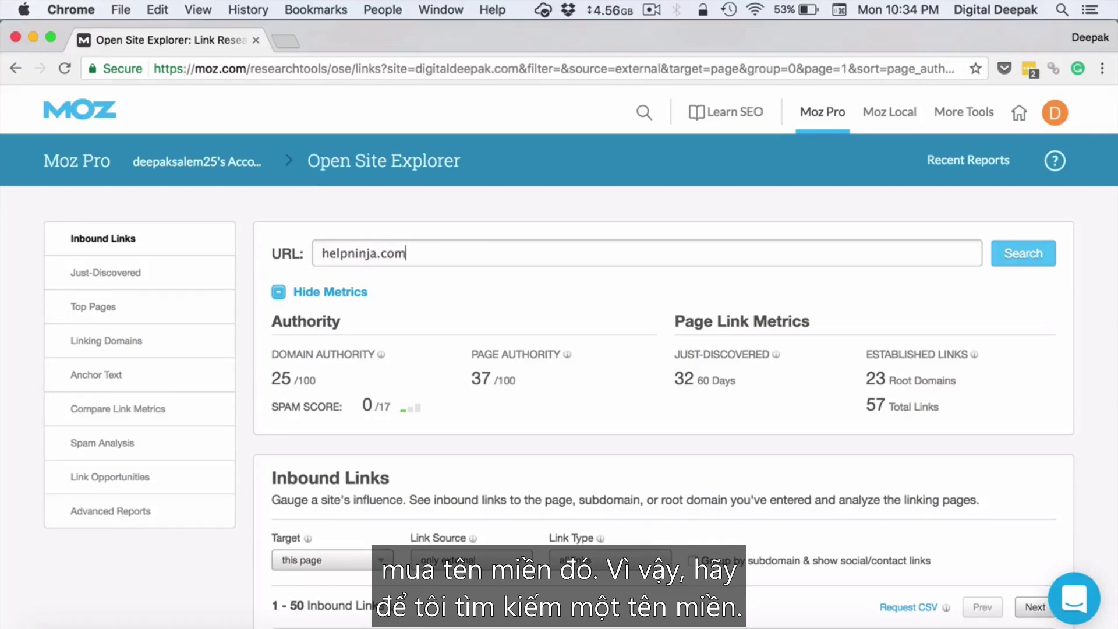
click(1003, 259)
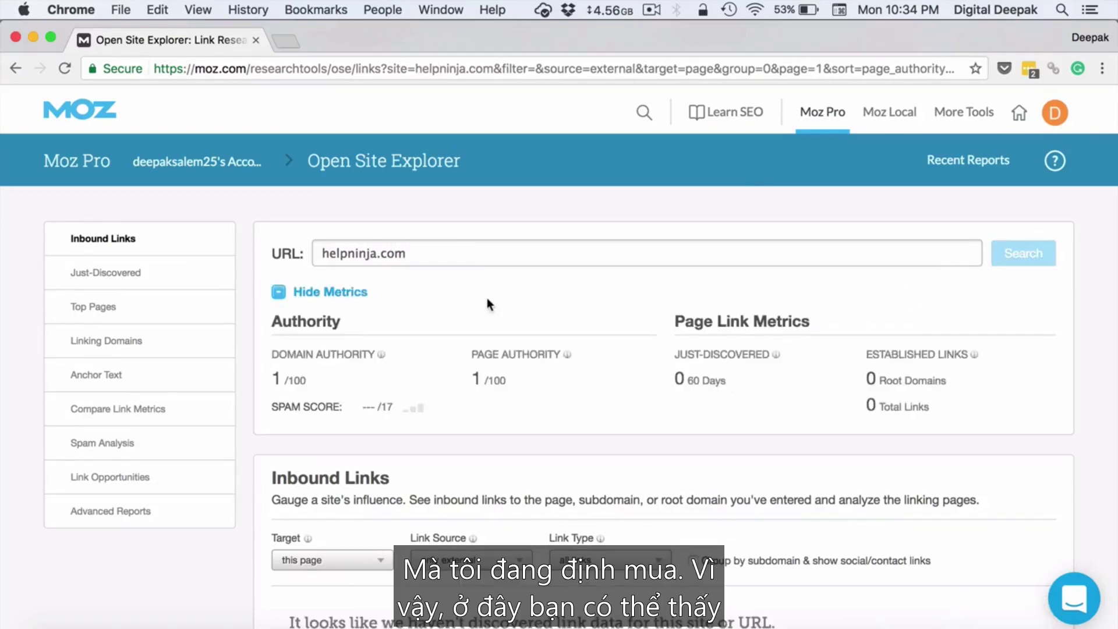
scroll(487, 300, down, 1)
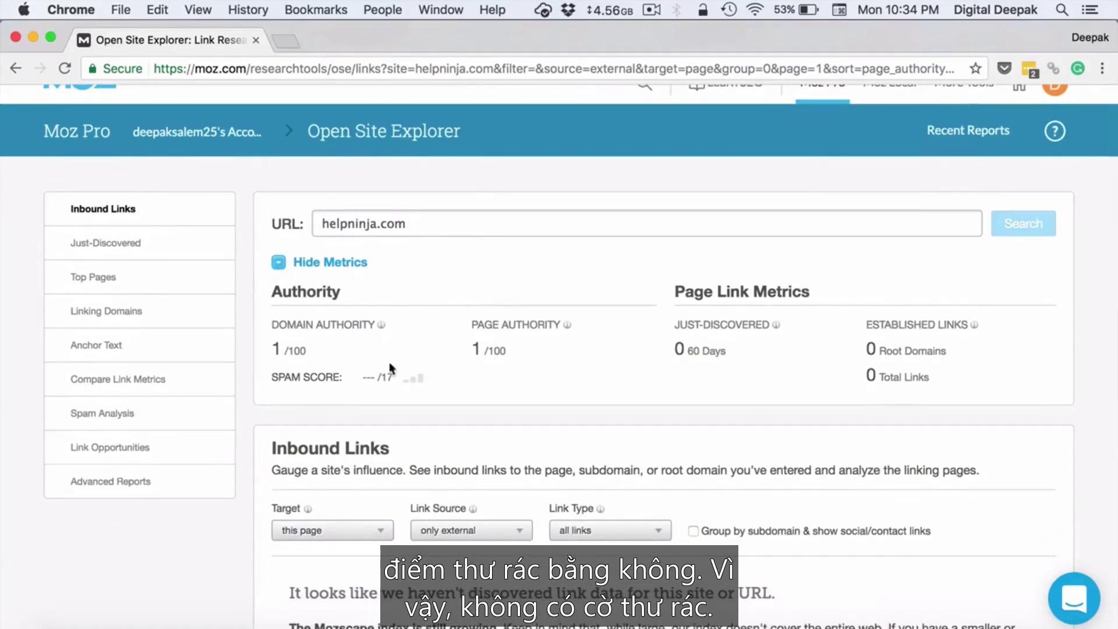
Step: Run the Open Site Explorer search for digitaldeepak.com again
triple_click(424, 230)
text(di)
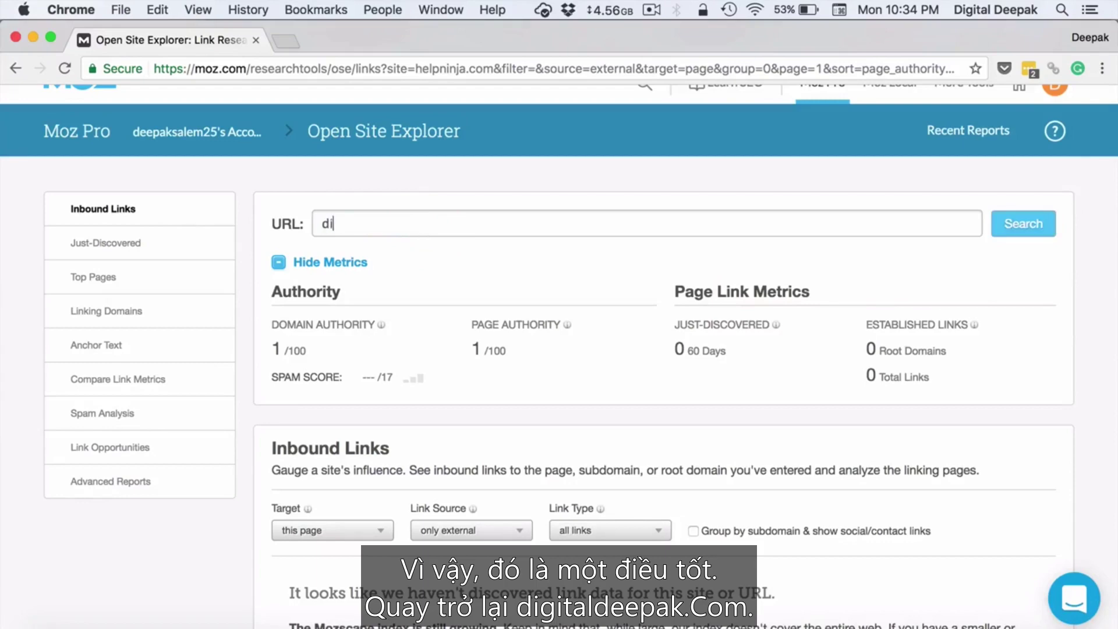
text(gitaldeepak.com)
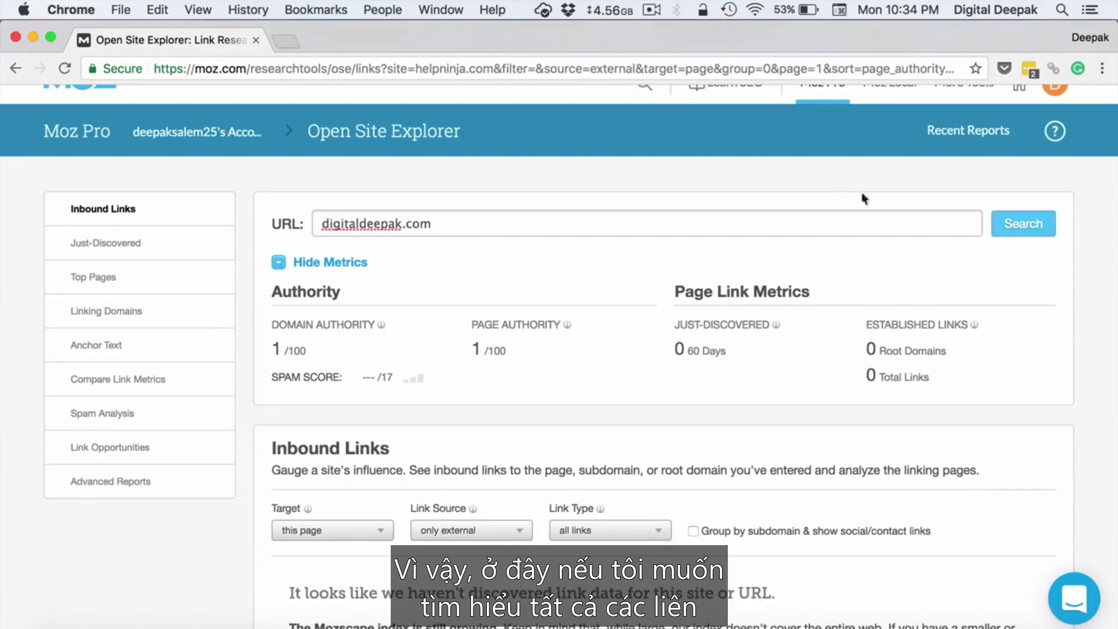
click(1013, 225)
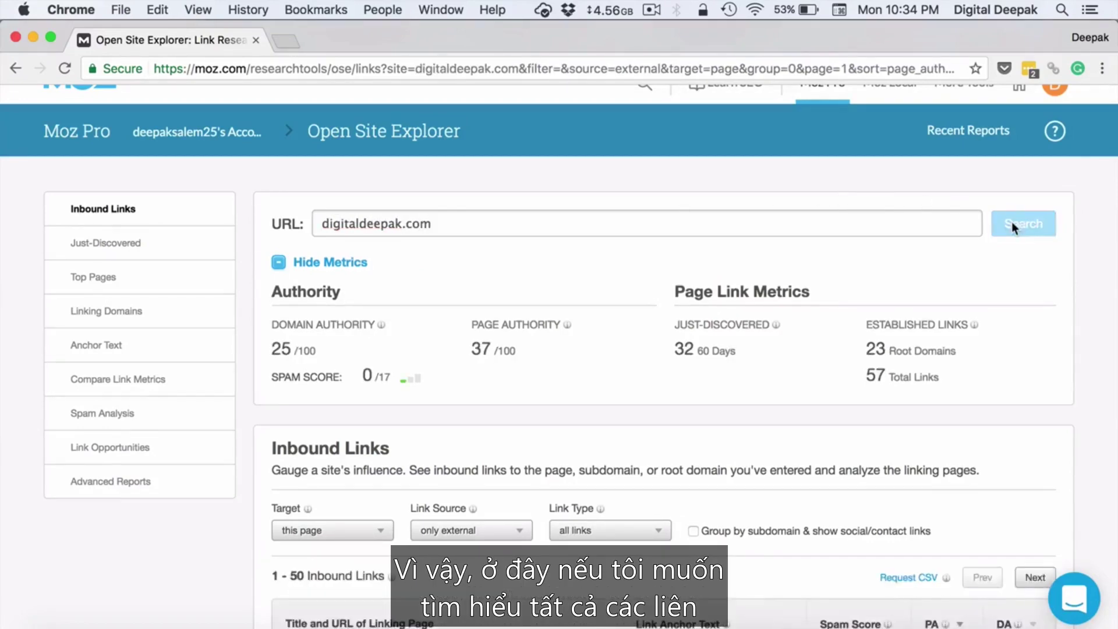
Step: Look over digitaldeepak.com's inbound links and filter them to the link type "only follow"
scroll(629, 298, down, 4)
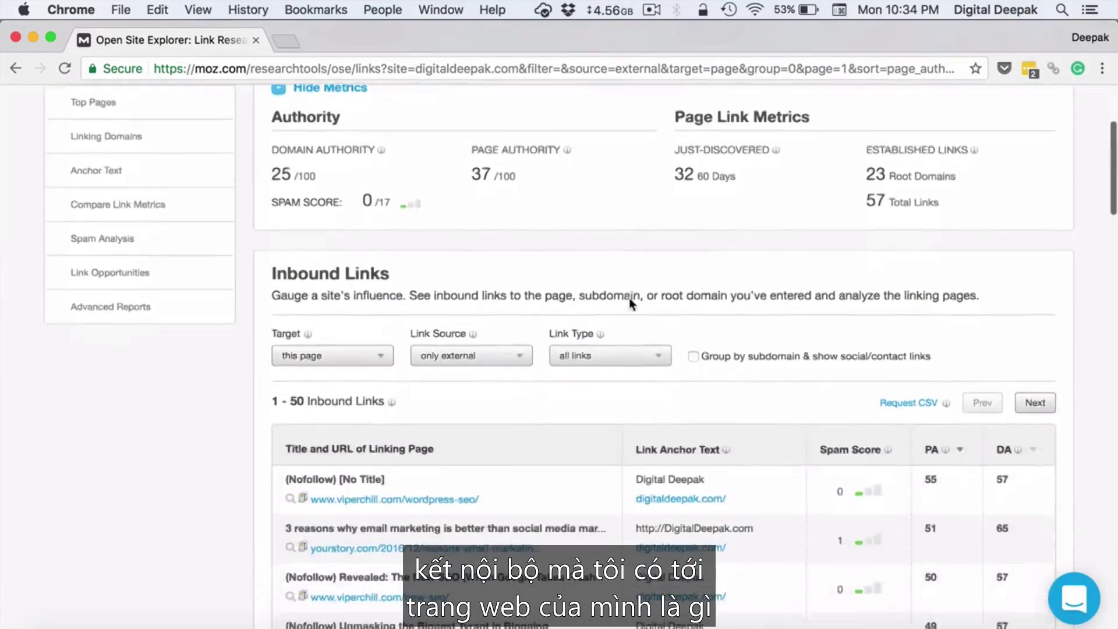
scroll(629, 298, down, 3)
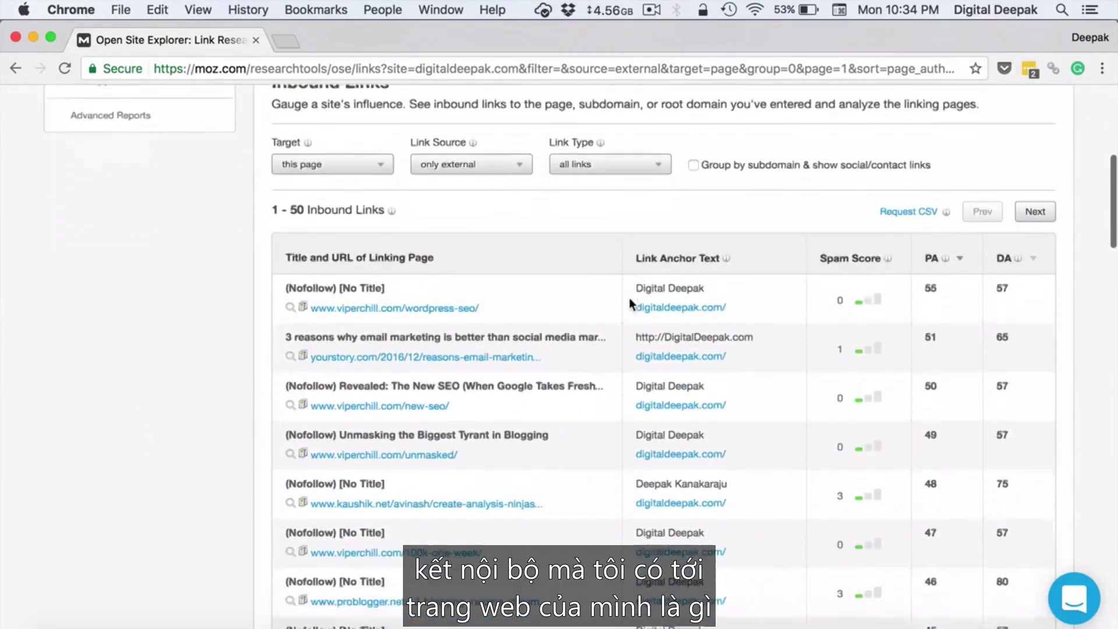
scroll(629, 298, up, 2)
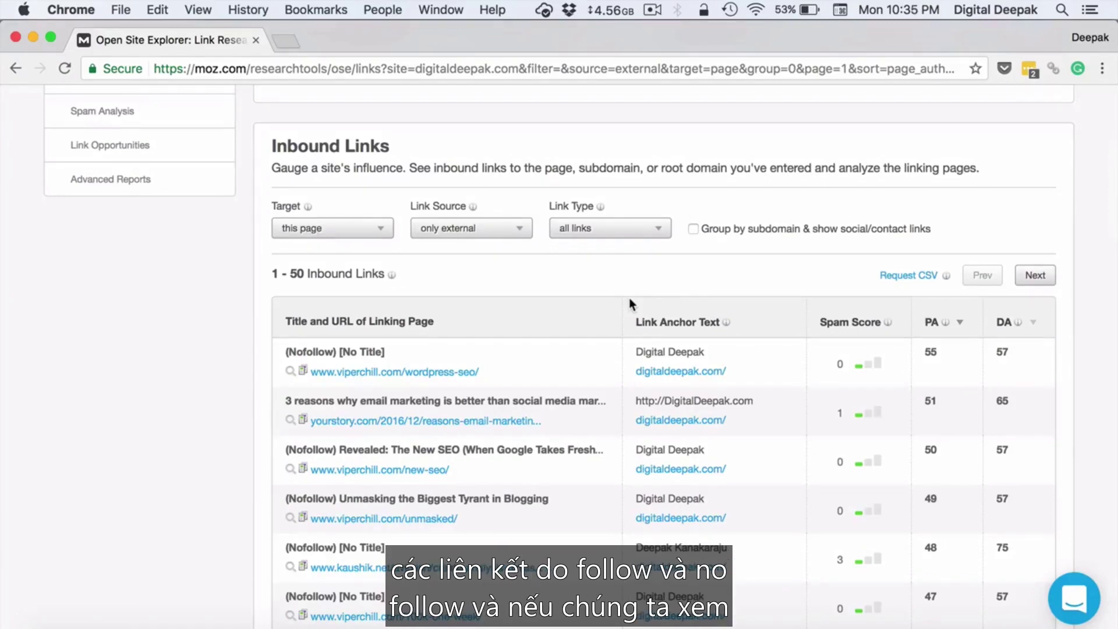
click(594, 233)
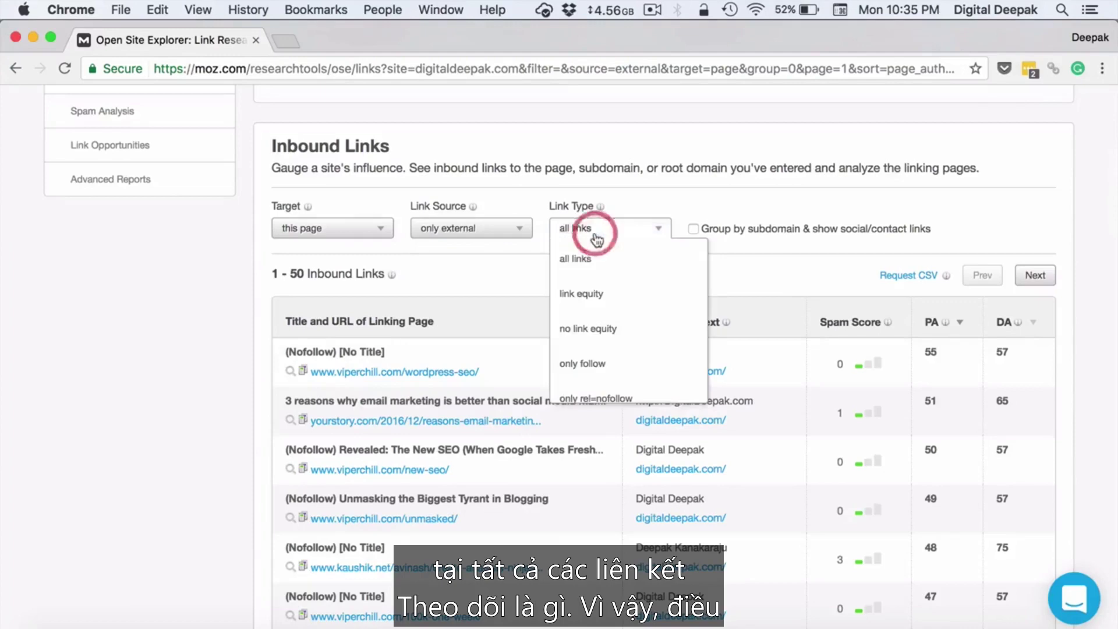
scroll(633, 346, down, 1)
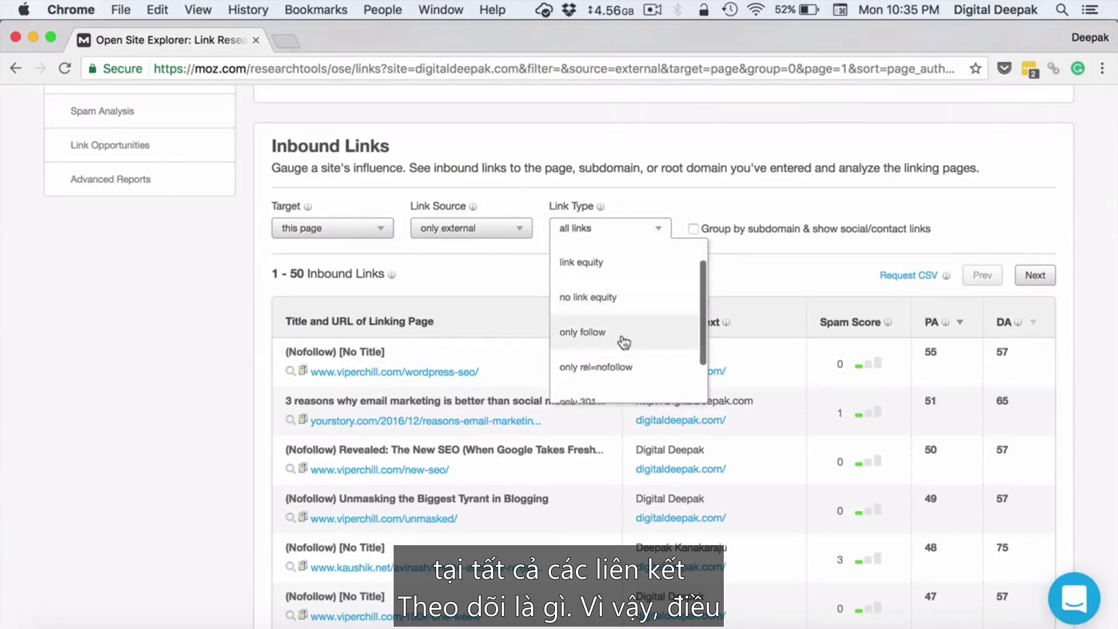
click(621, 335)
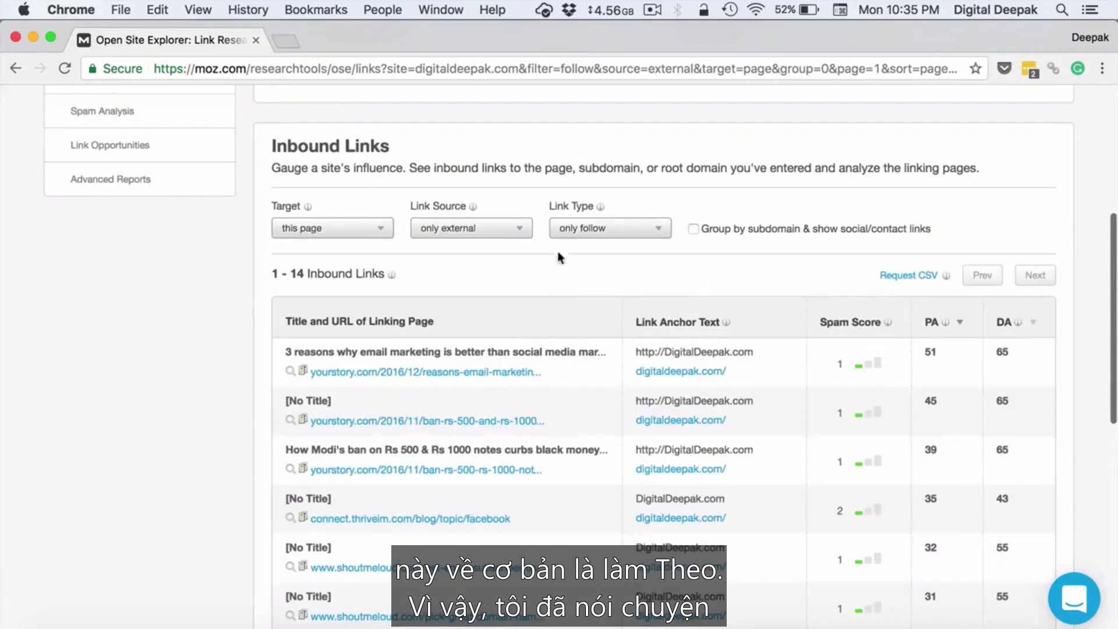
Step: Look through the followed inbound links, from the yourstory.com pages to the last linking page in the list
scroll(555, 280, down, 2)
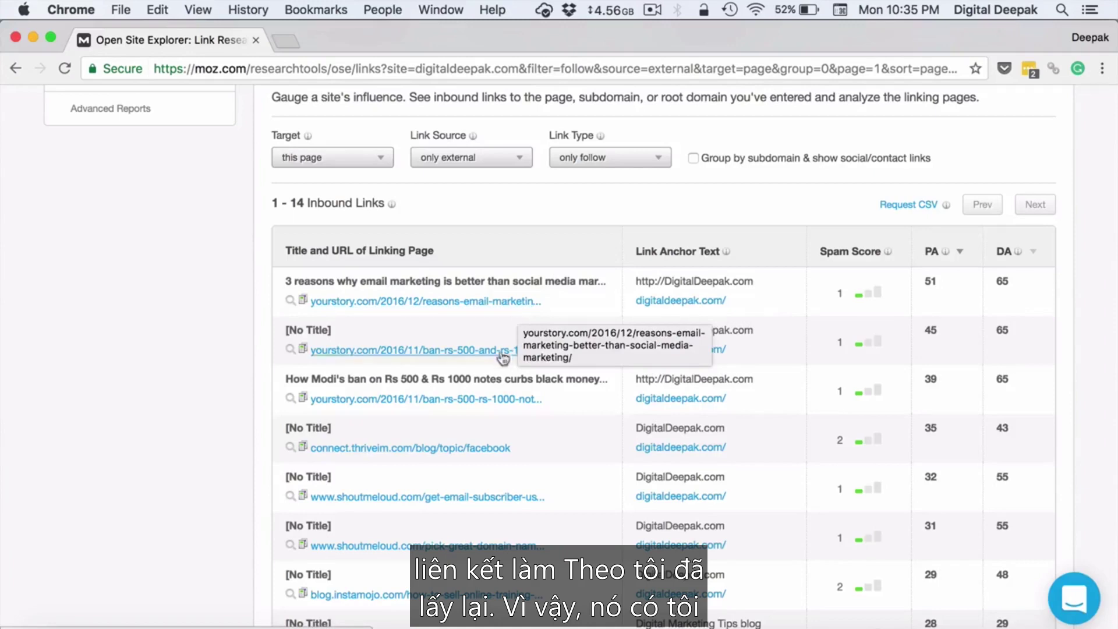
scroll(498, 405, down, 4)
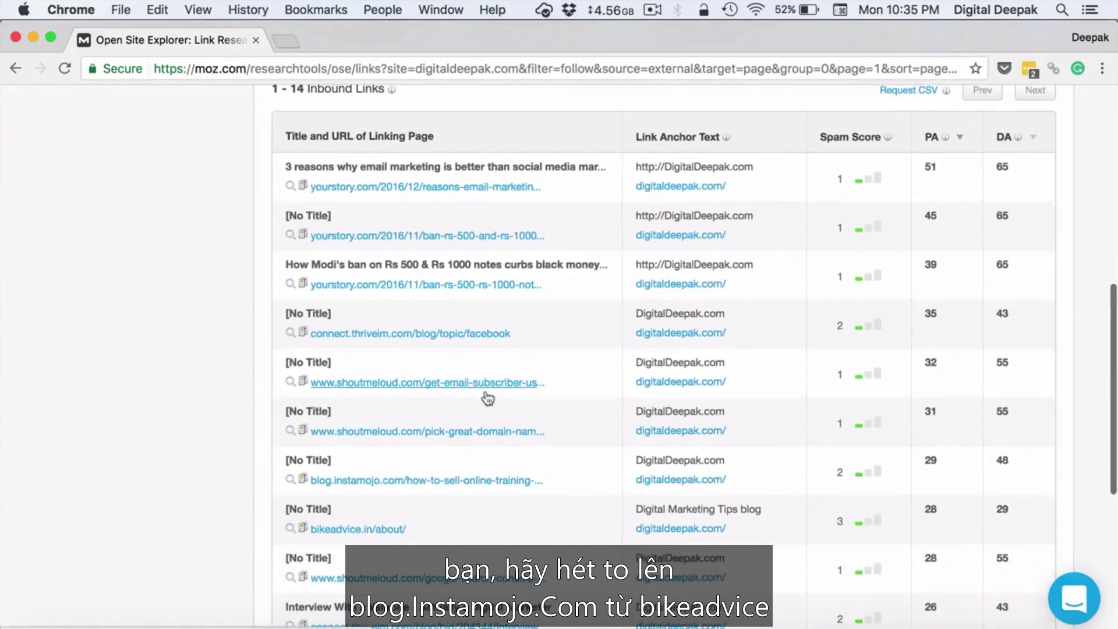
scroll(488, 428, down, 5)
scroll(488, 428, down, 1)
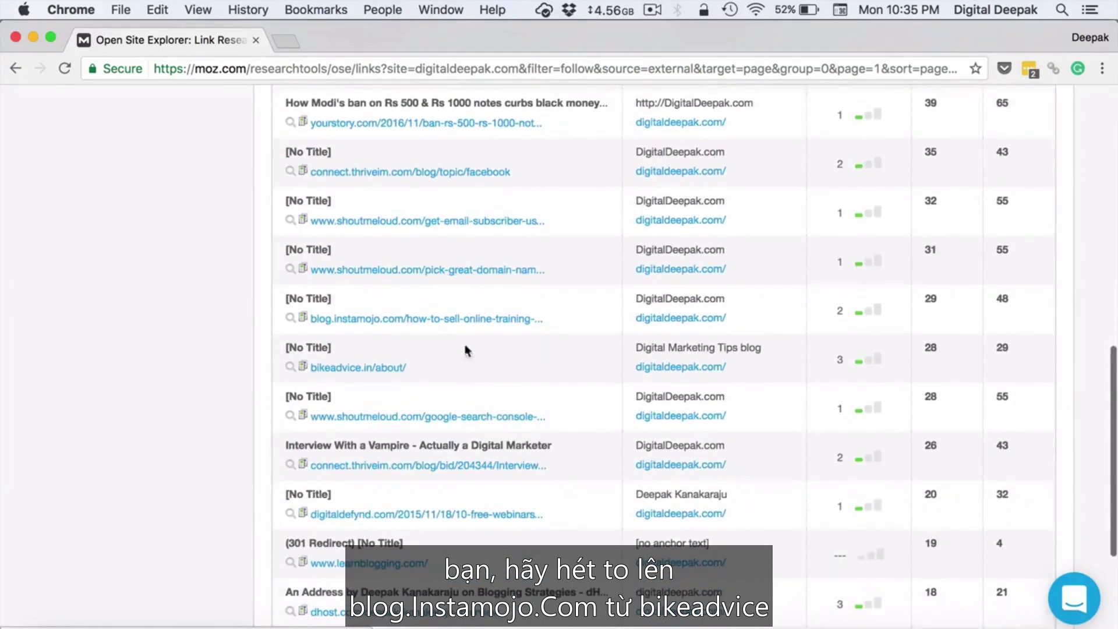
scroll(458, 326, down, 5)
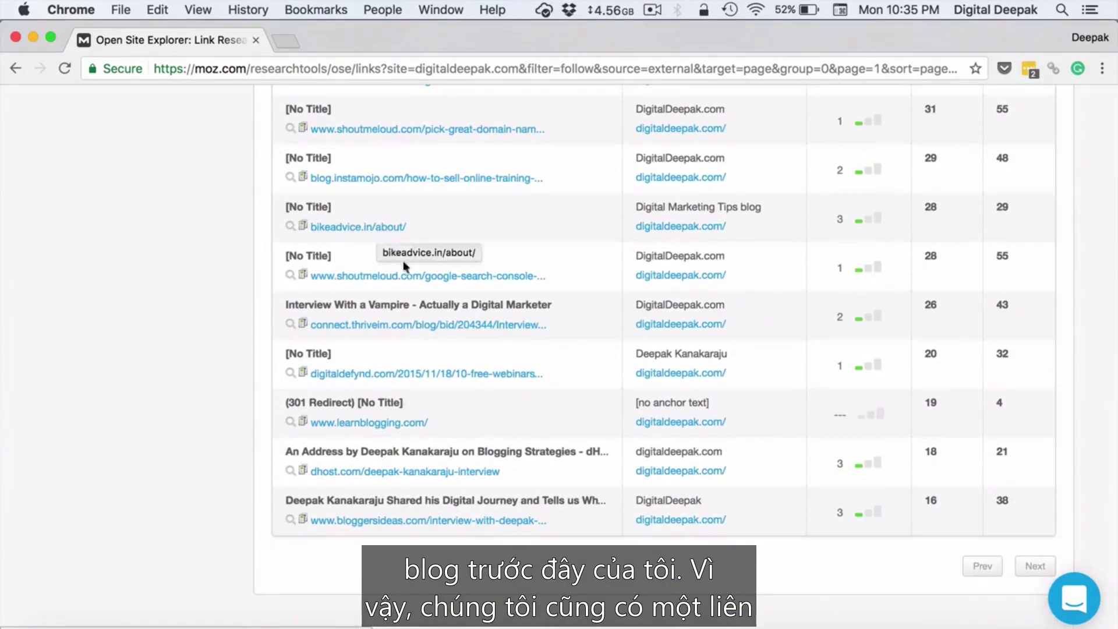
Step: Open the digitaldefynd.com free webinars linking page in a new tab, look at it briefly and return to Open Site Explorer
right_click(462, 375)
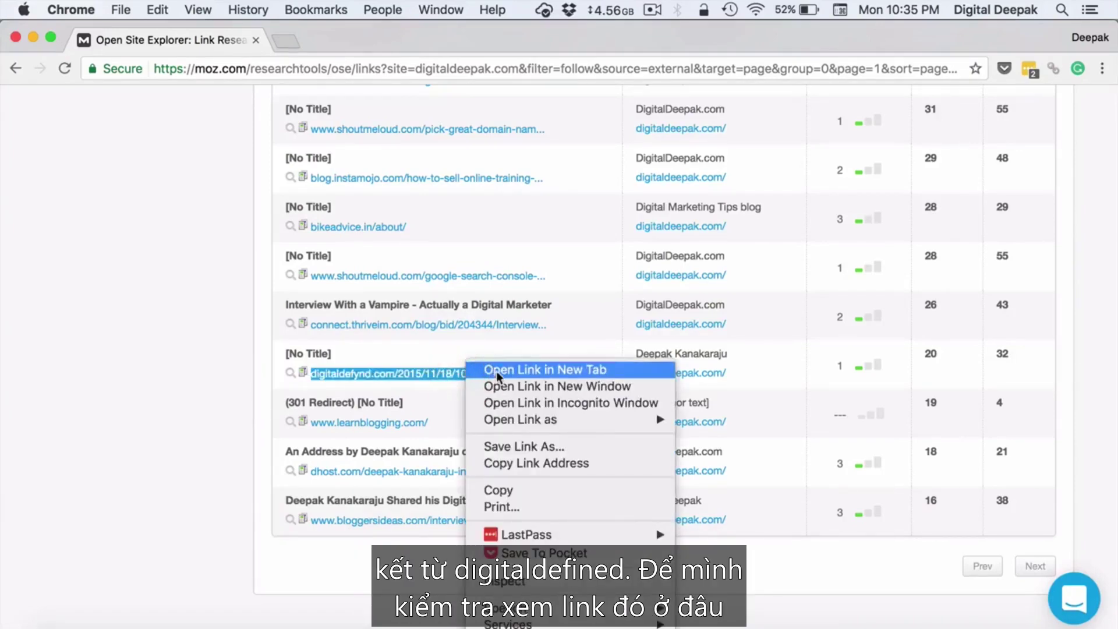
key(Escape)
super+click(497, 373)
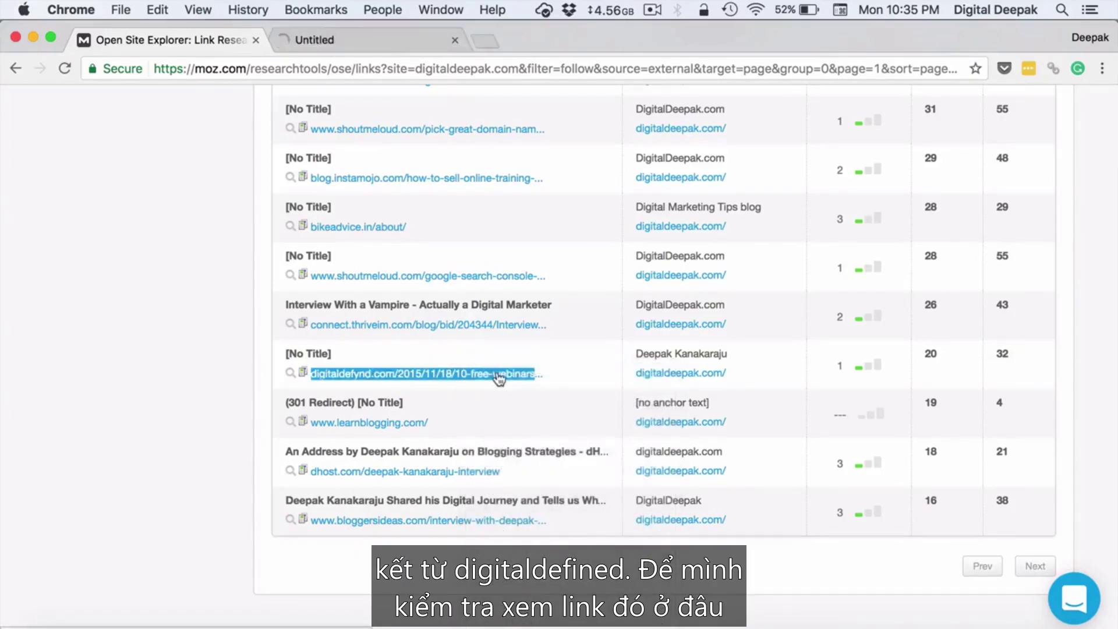
click(359, 41)
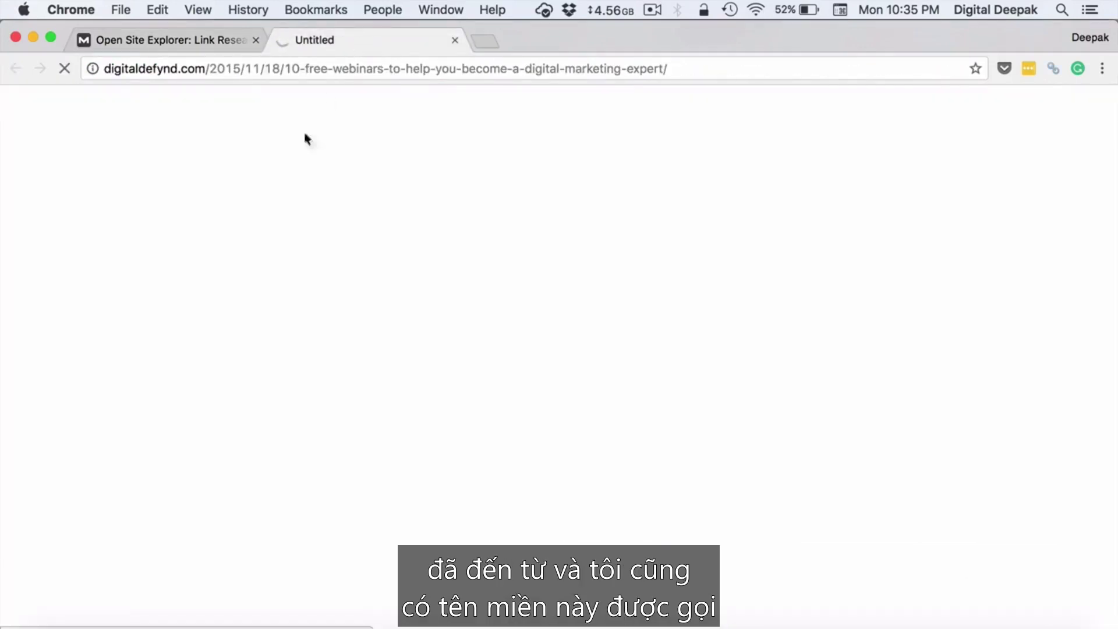
click(195, 54)
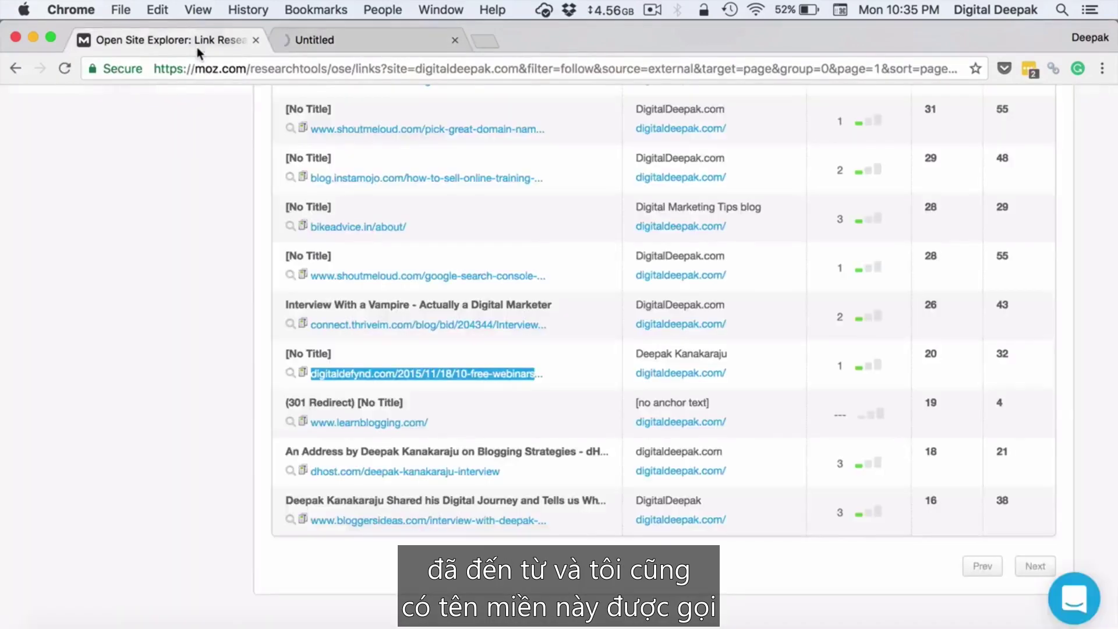
Step: Examine the learnblogging.com 301 redirect entry and its anchor text in the followed inbound links
click(248, 259)
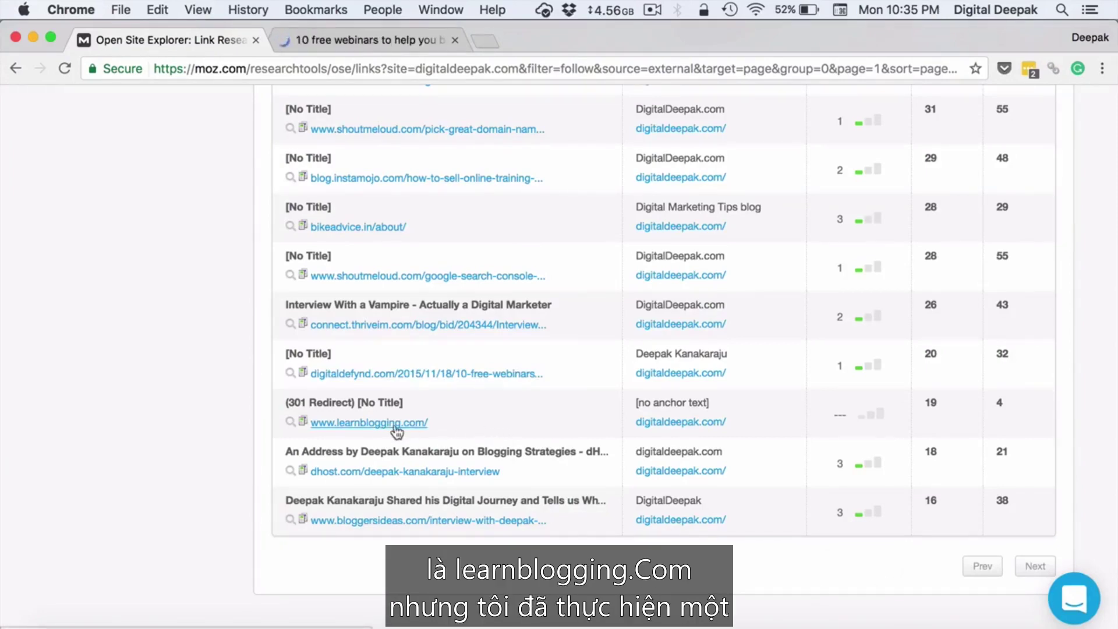
drag(287, 402, 415, 399)
click(419, 399)
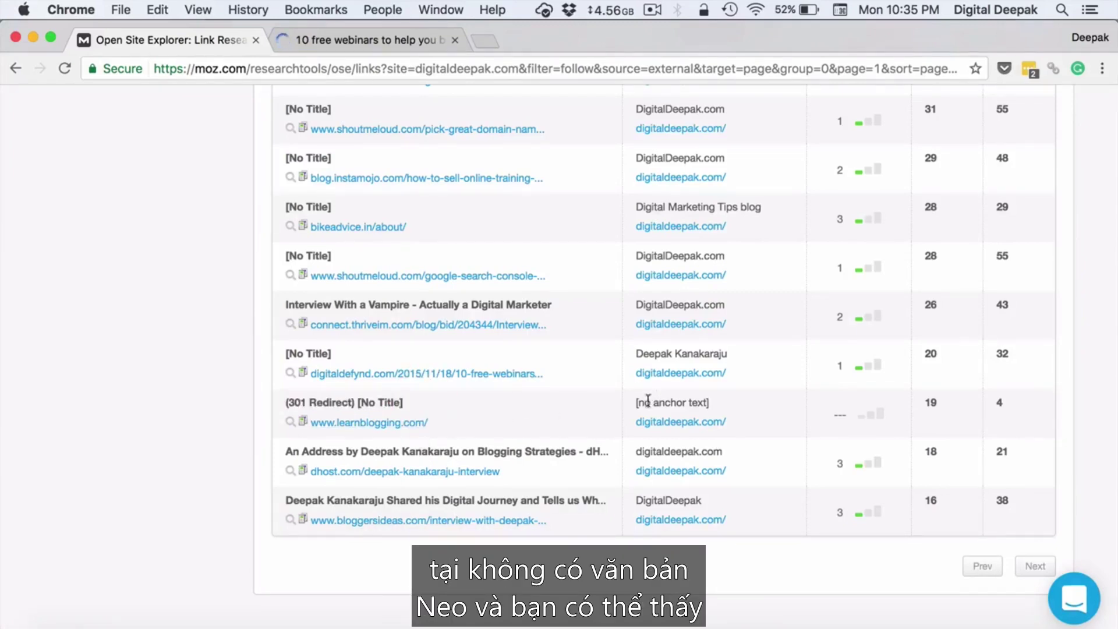
drag(669, 406, 736, 407)
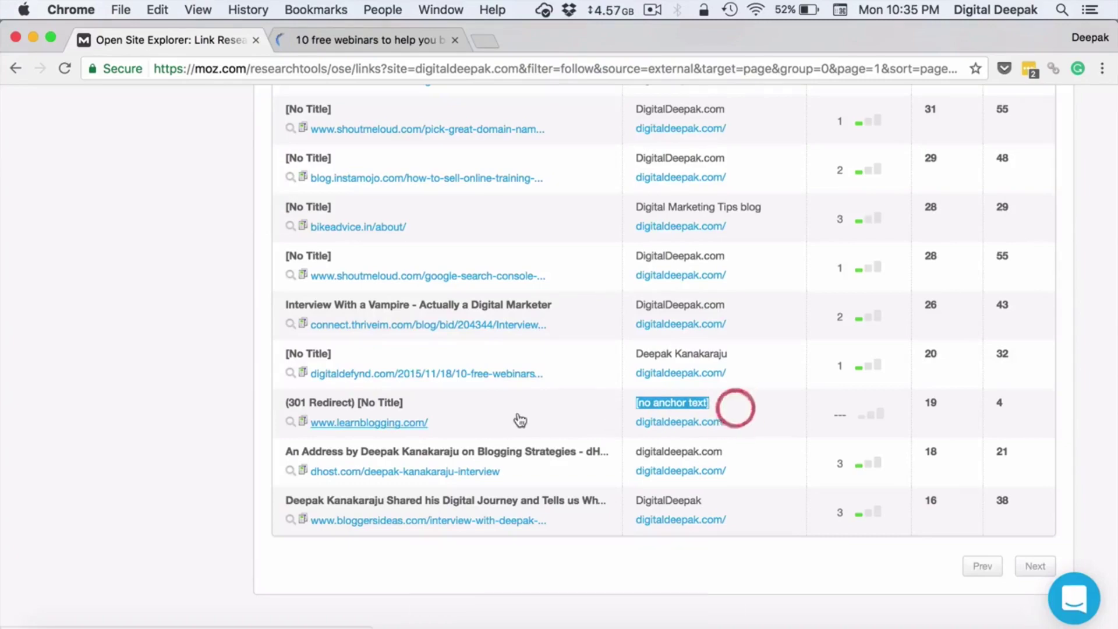
click(185, 421)
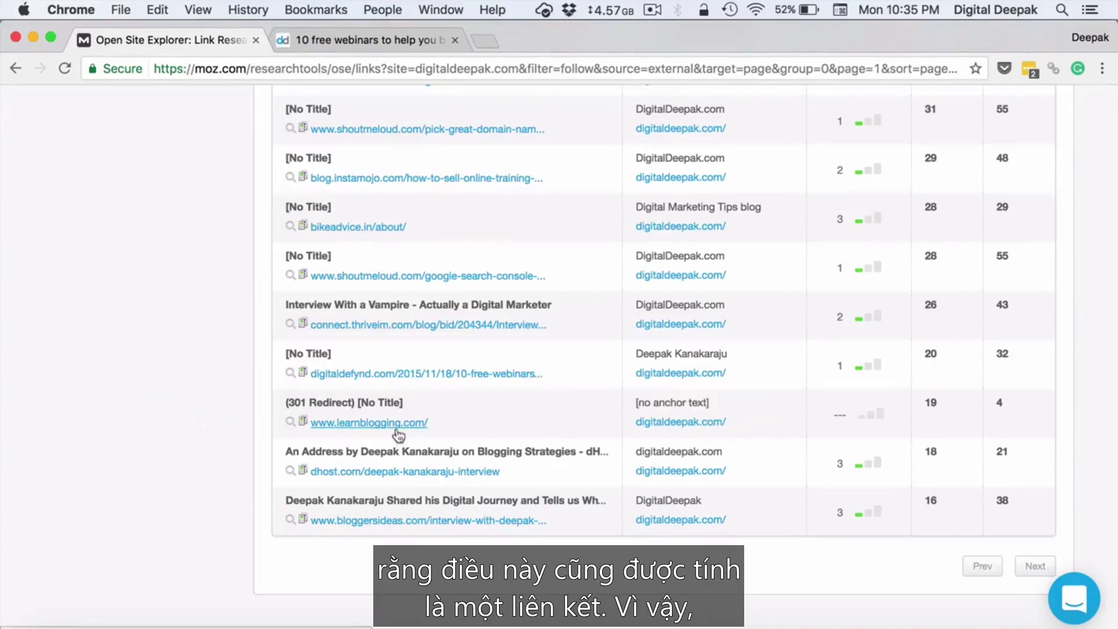
Step: Check the number of followed inbound links and review digitaldeepak.com's authority and page link metrics
scroll(513, 432, down, 1)
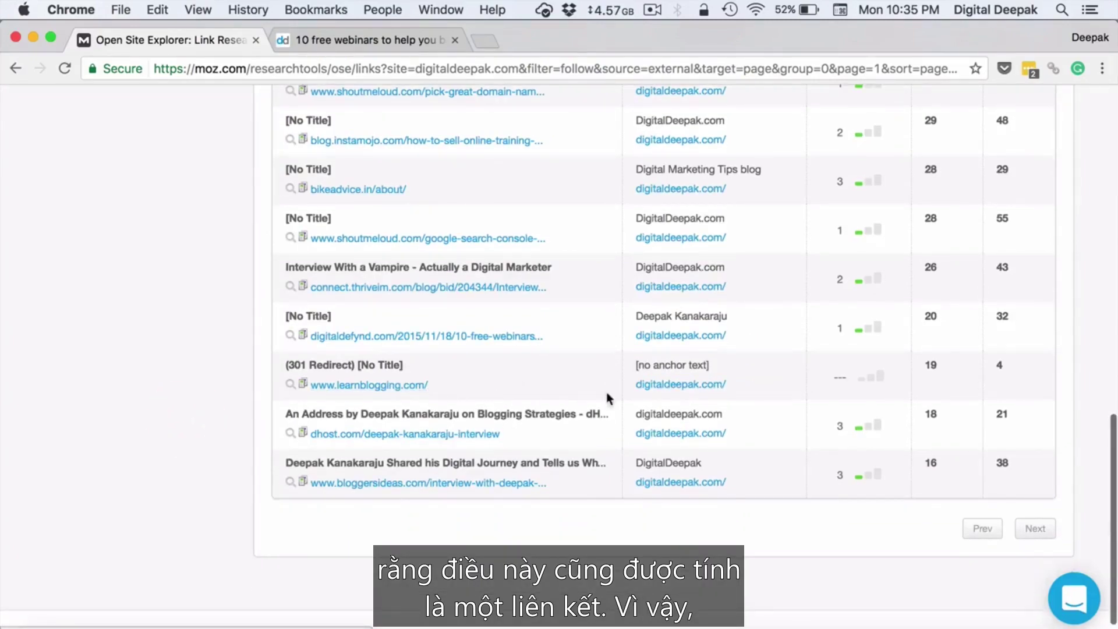
scroll(776, 463, up, 15)
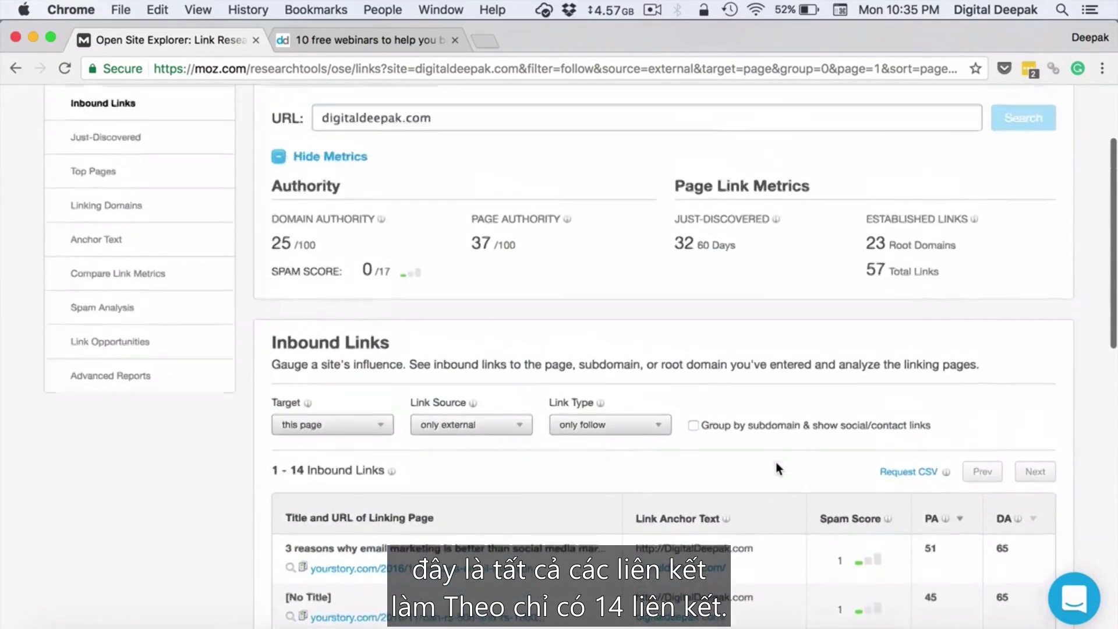
scroll(776, 462, up, 3)
scroll(776, 462, down, 5)
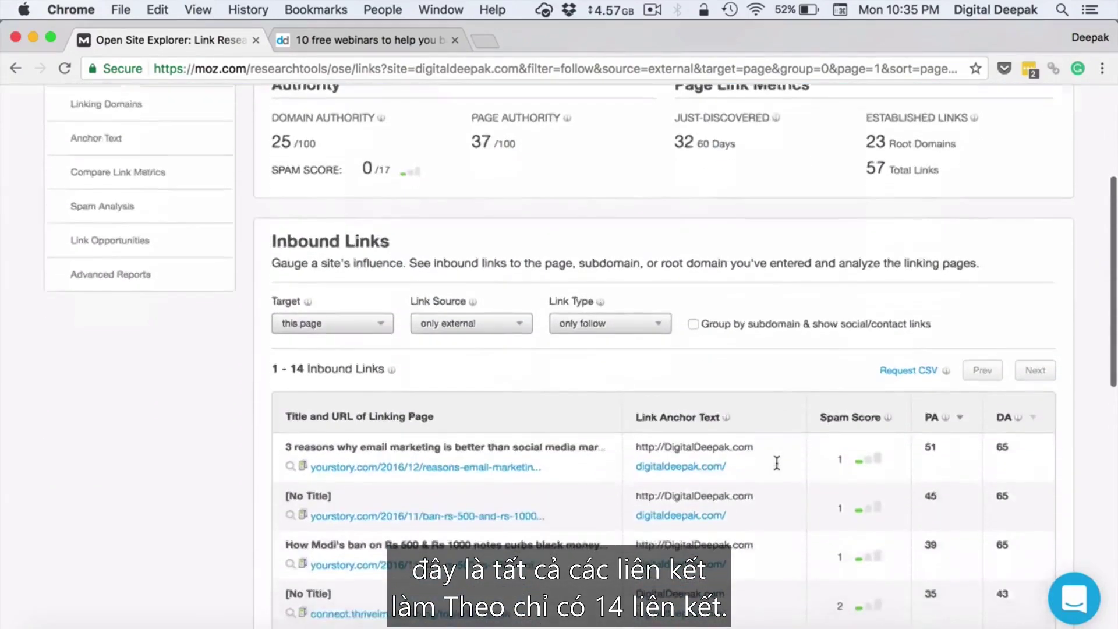
drag(294, 348, 384, 348)
click(431, 345)
scroll(431, 346, up, 4)
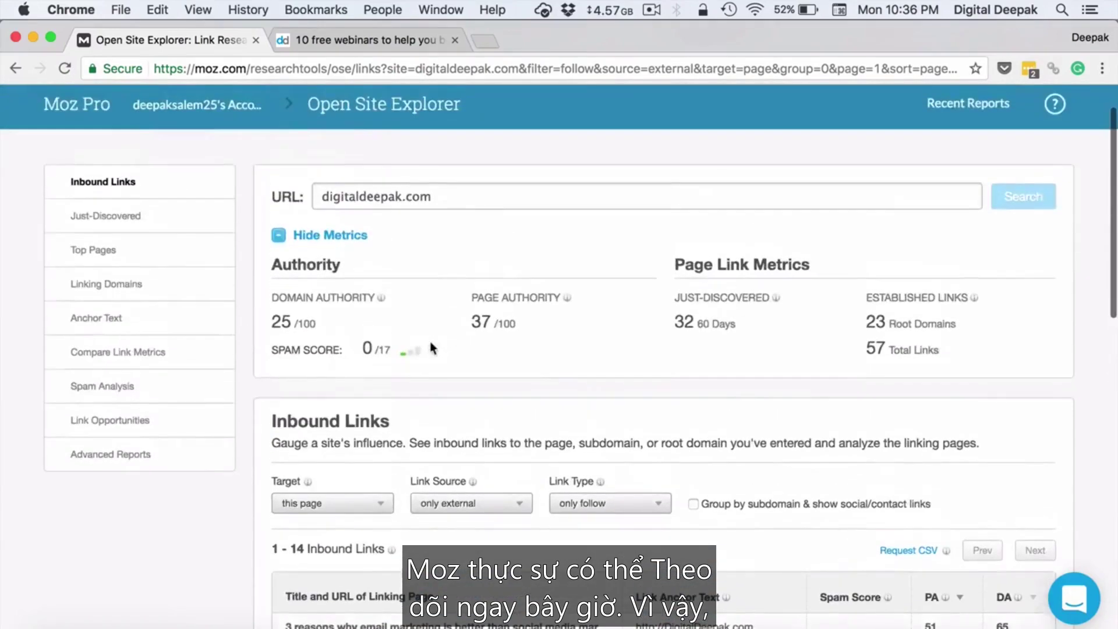
Step: Search the digitaldefynd.com free webinars page for the digitaldeepak.com owner's first name and look over the matching section
click(367, 39)
scroll(390, 330, down, 5)
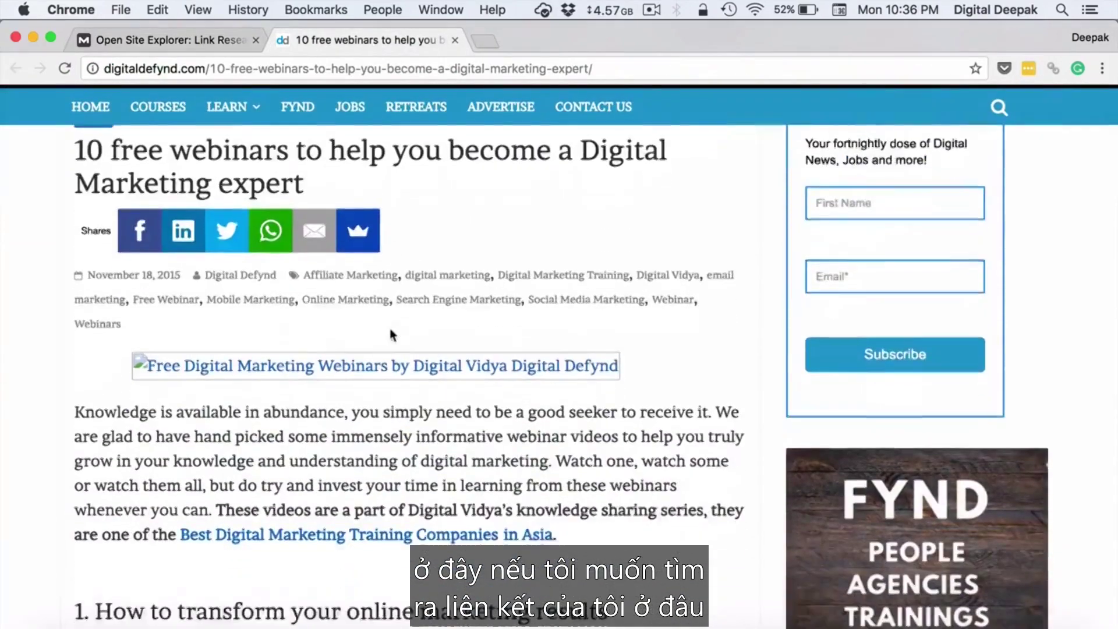
scroll(390, 327, down, 7)
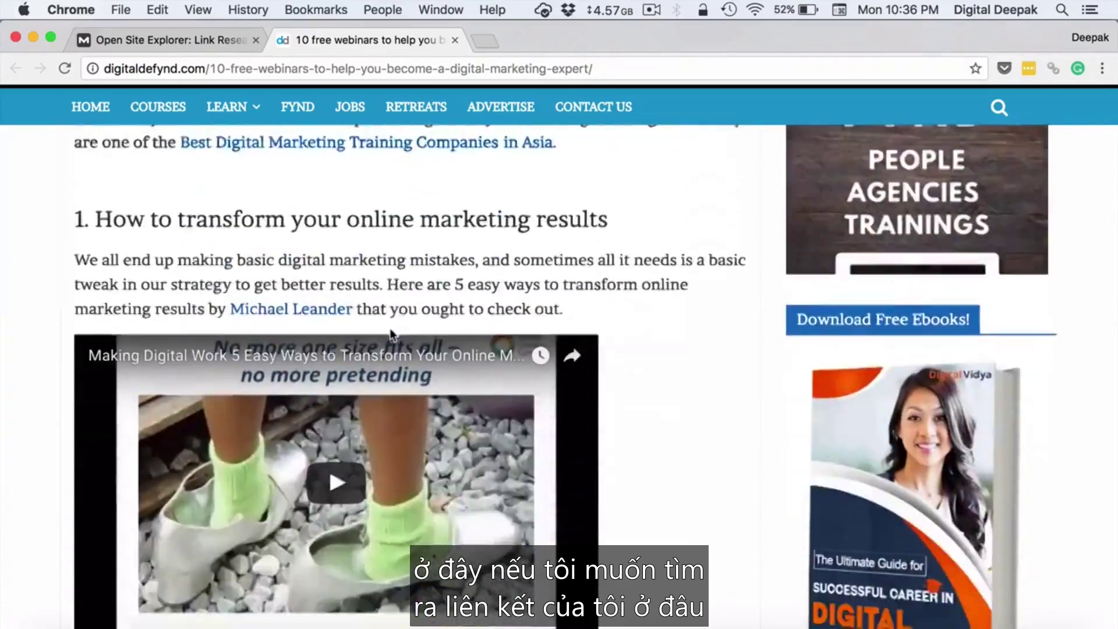
scroll(389, 330, down, 9)
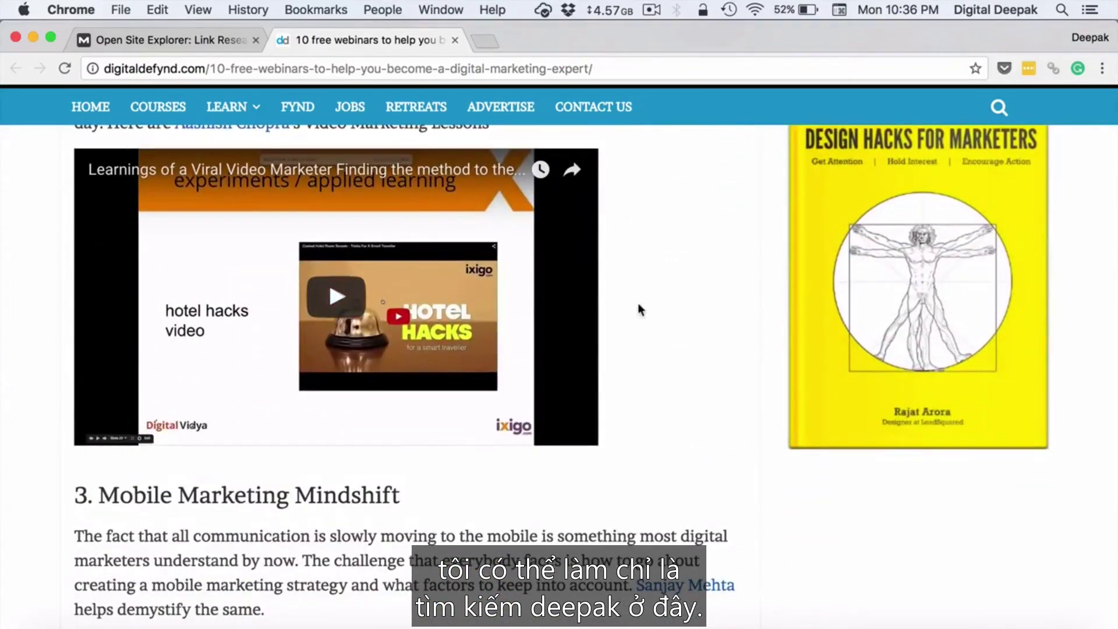
key(super+f)
text(deepak)
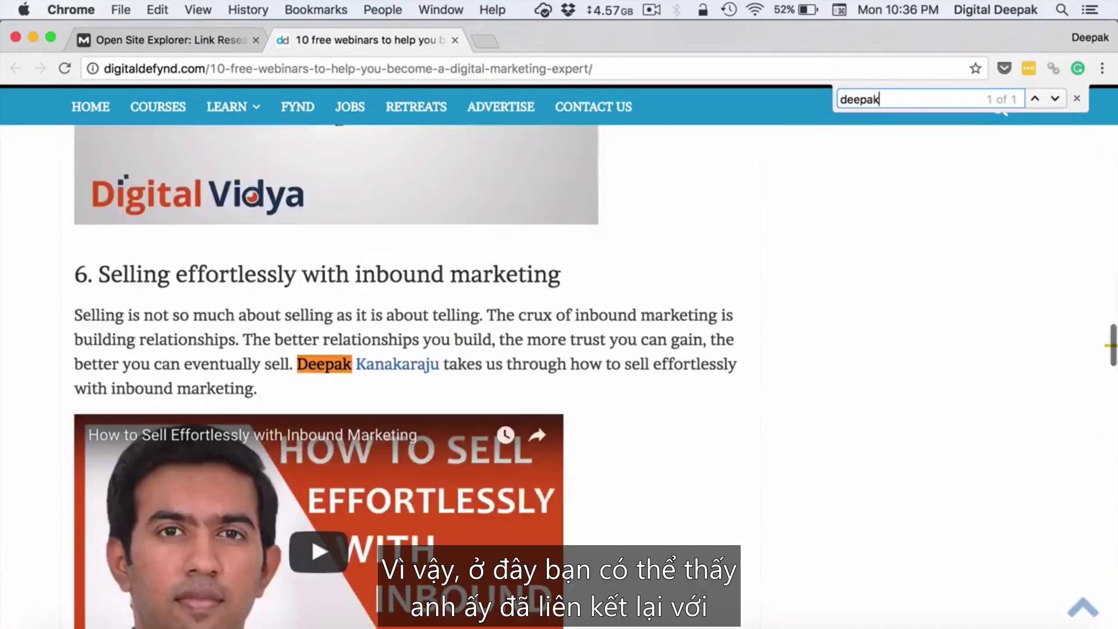
scroll(541, 304, down, 3)
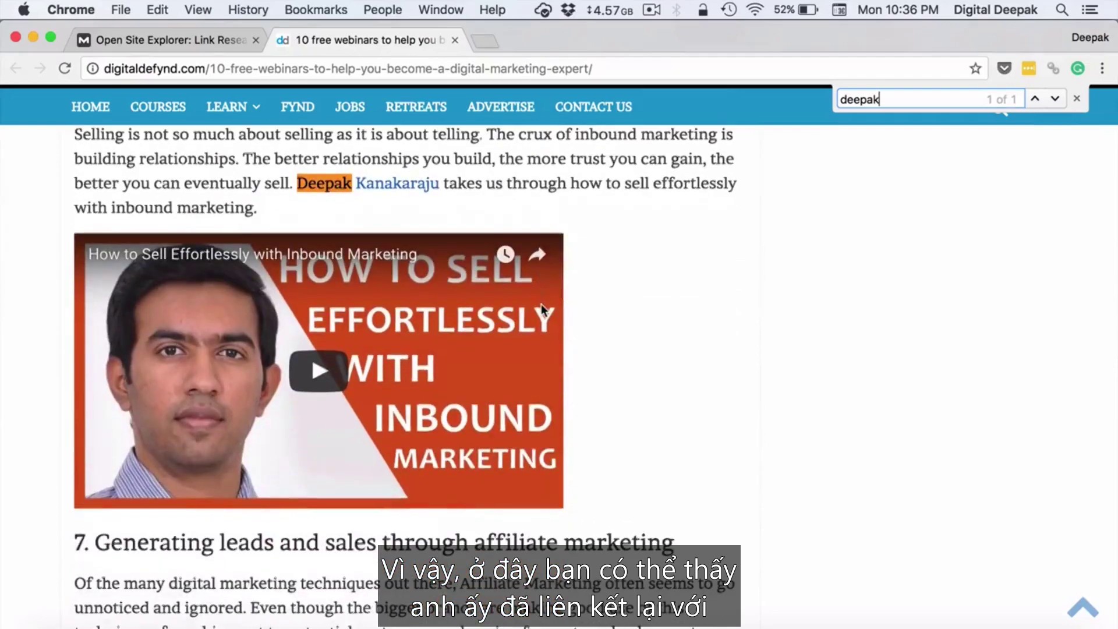
scroll(541, 304, up, 2)
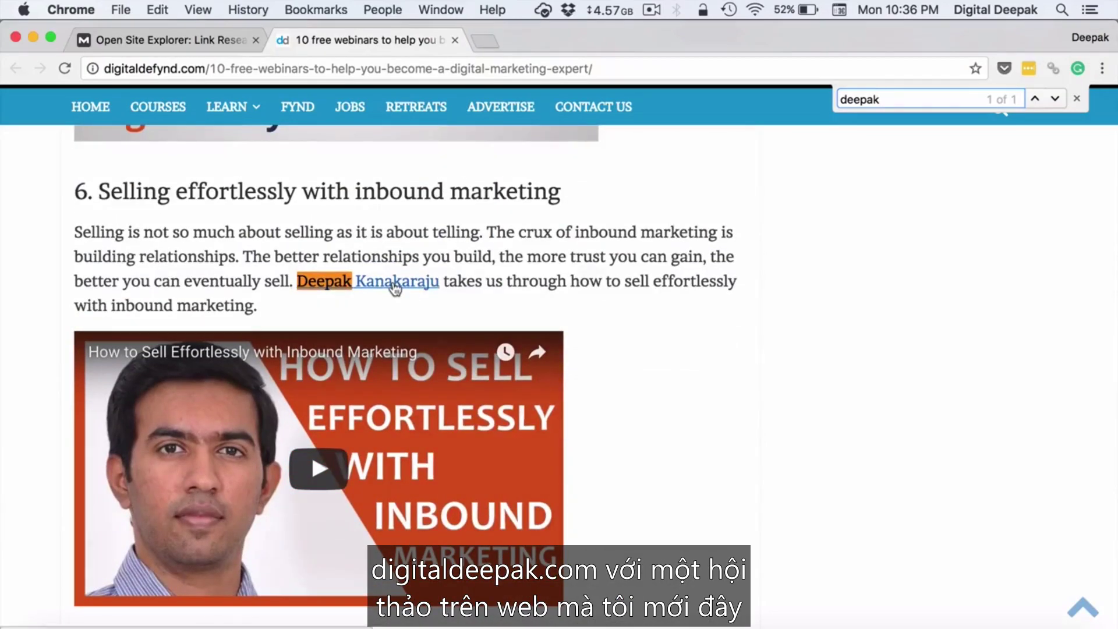
scroll(446, 249, down, 5)
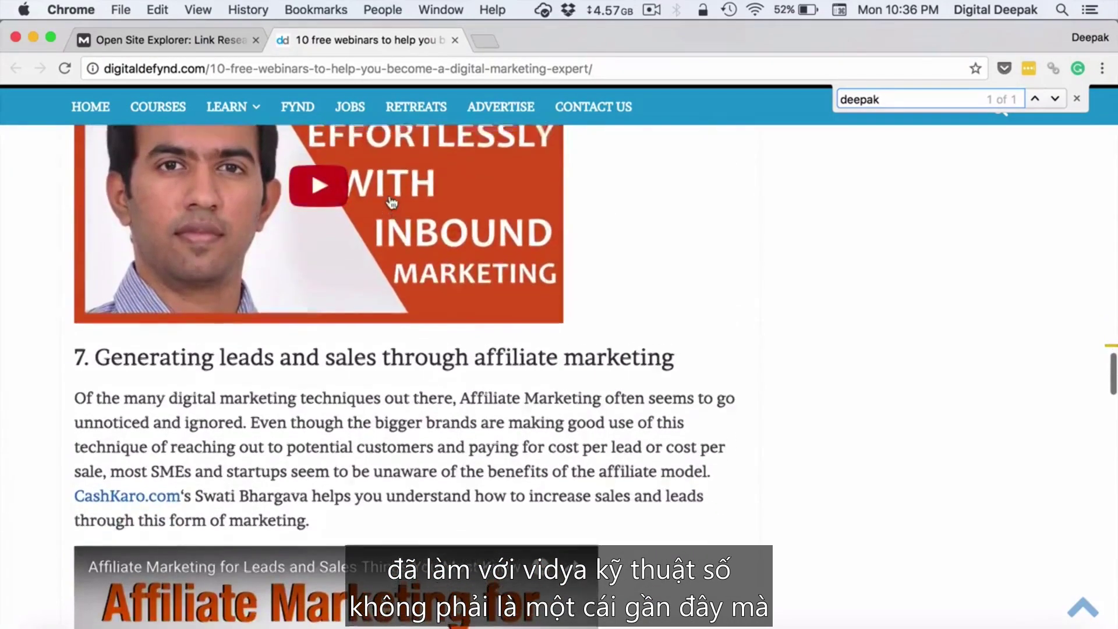
scroll(392, 202, up, 3)
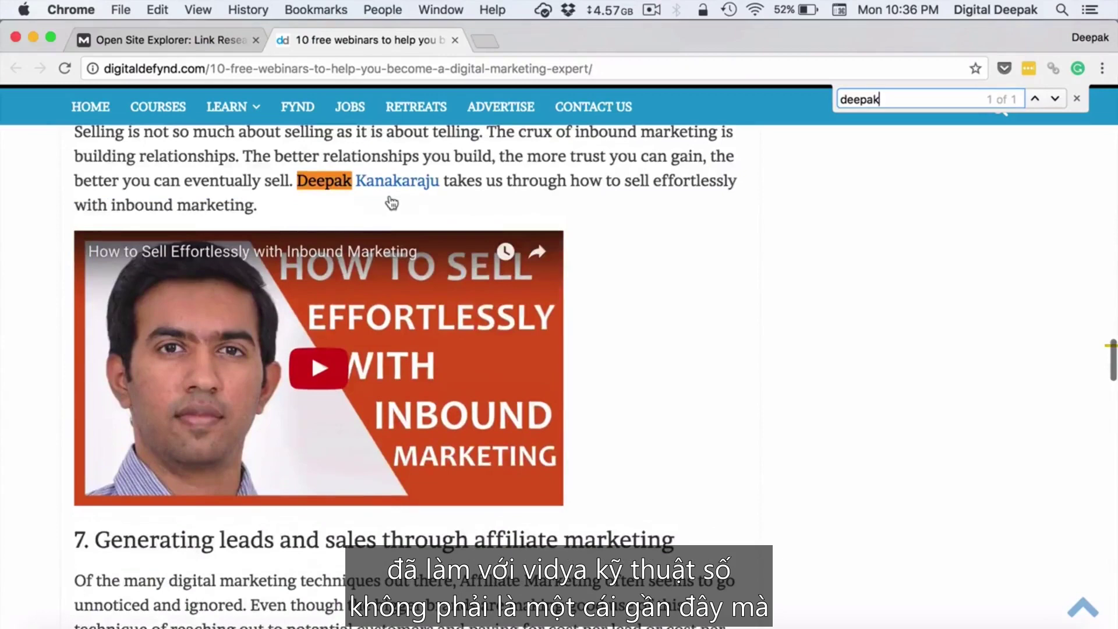
Step: Open the "How to Sell Effortlessly with Inbound Marketing" video on YouTube, check its publication date and close it
click(328, 252)
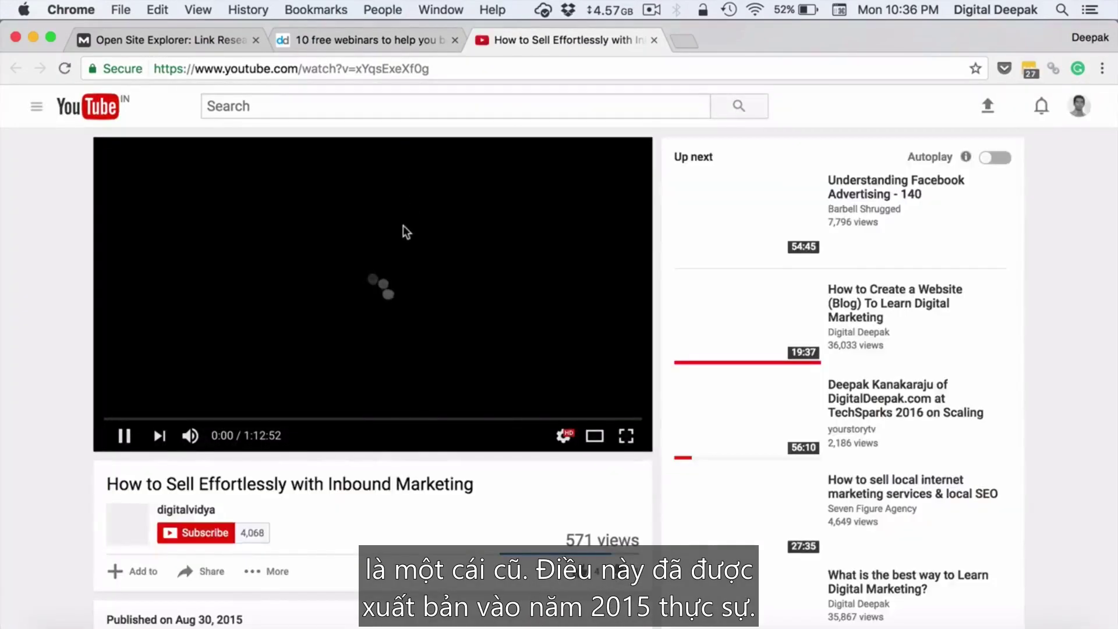
click(403, 226)
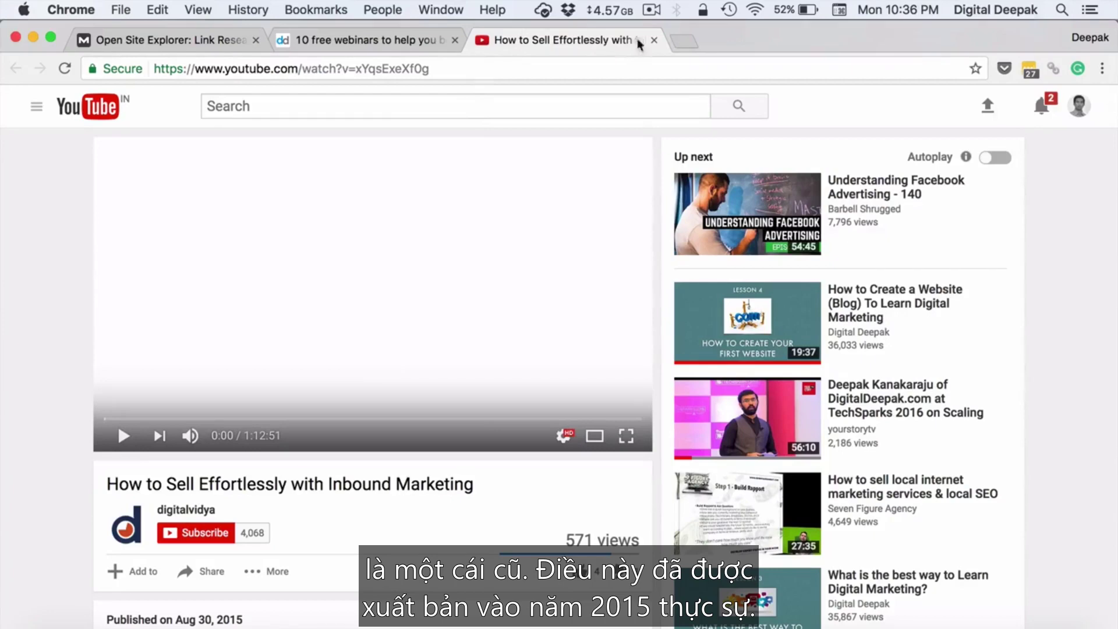
scroll(319, 391, down, 3)
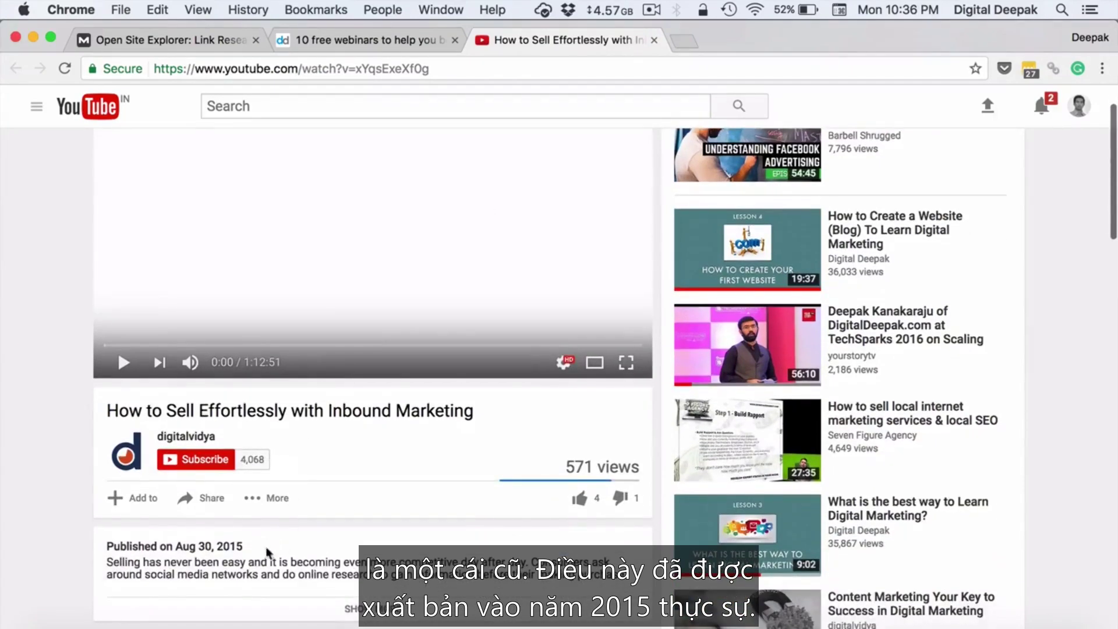
drag(221, 548, 175, 547)
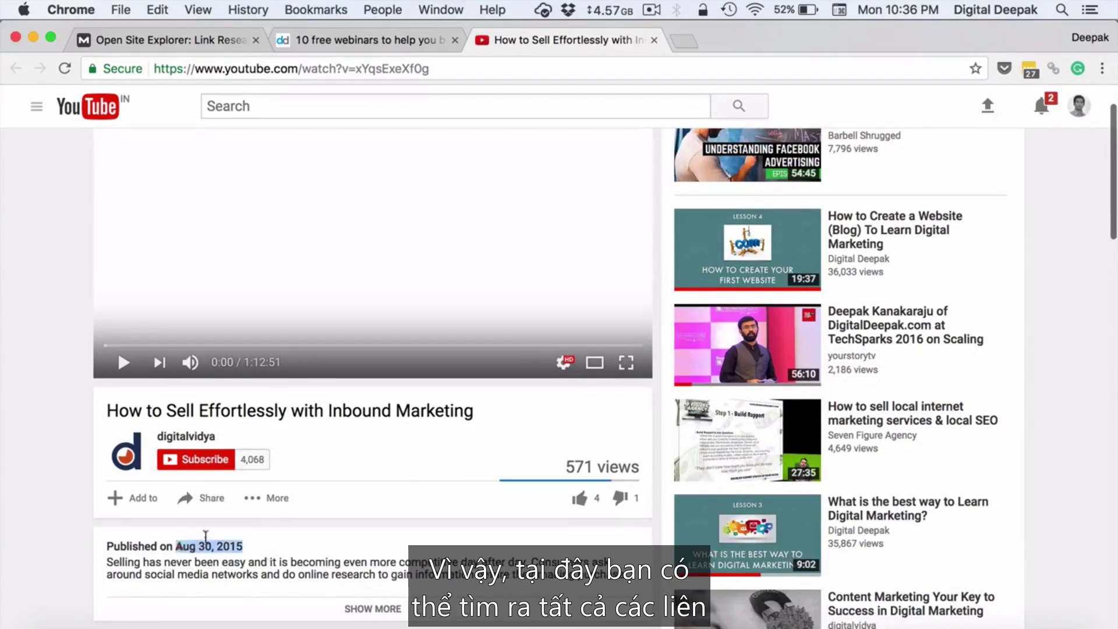
click(653, 40)
Step: Return to Open Site Explorer and filter digitaldeepak.com's inbound links to the link type "only rel=nofollow"
click(192, 39)
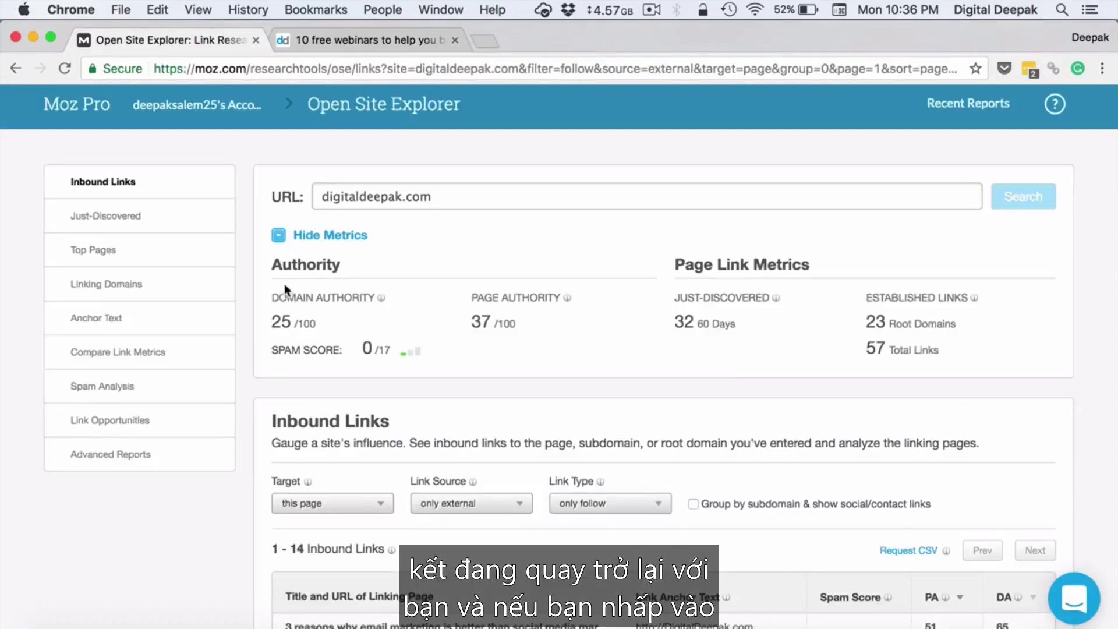
scroll(349, 286, down, 5)
click(605, 299)
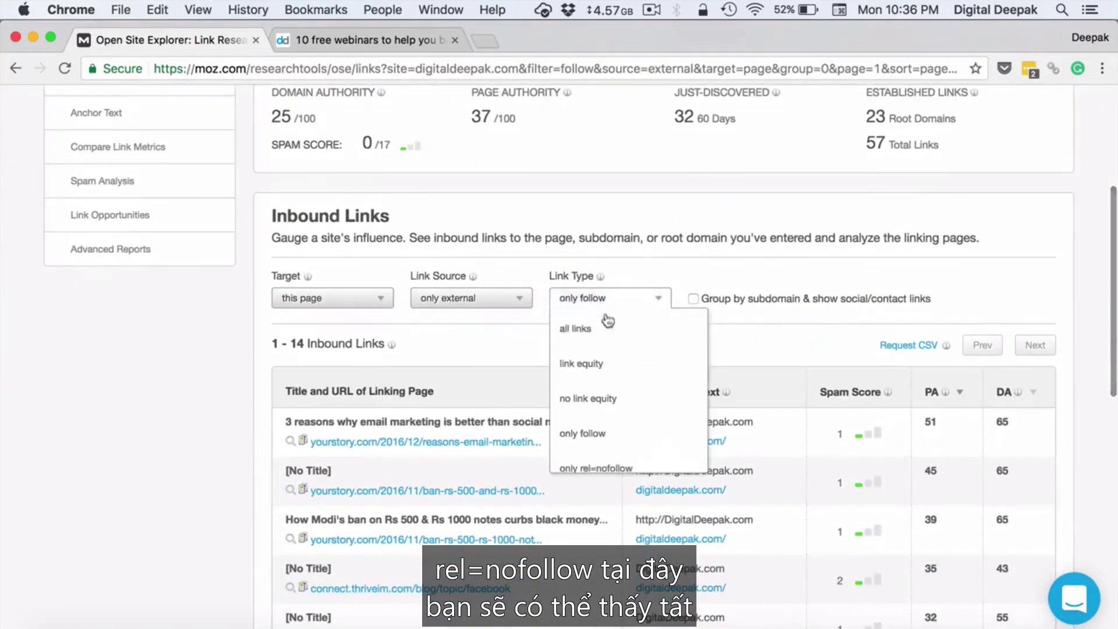
scroll(609, 396, down, 2)
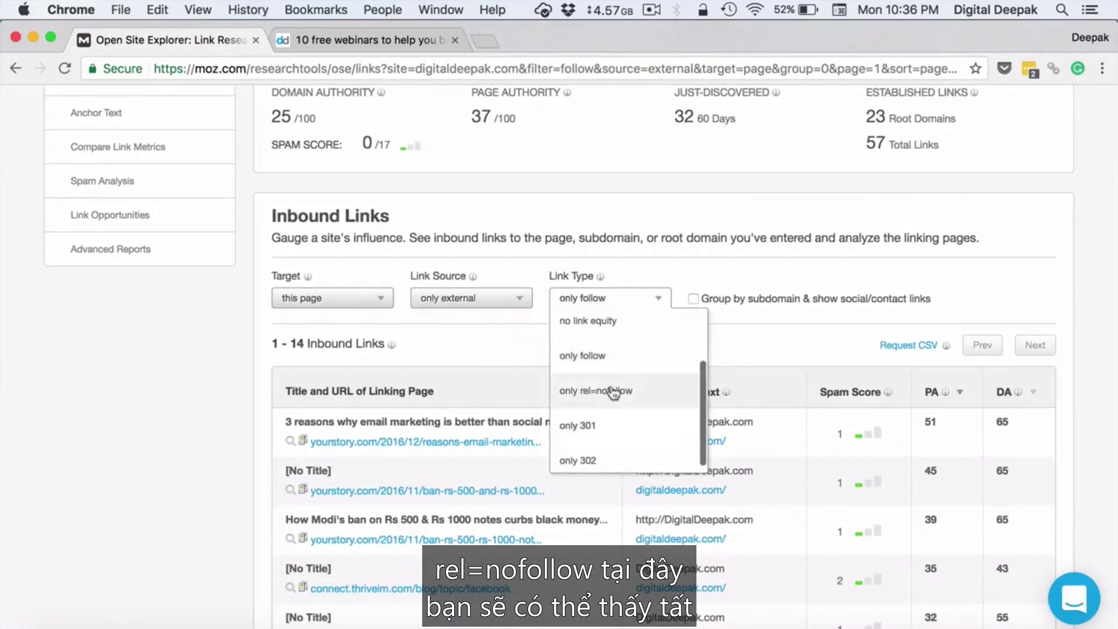
click(609, 393)
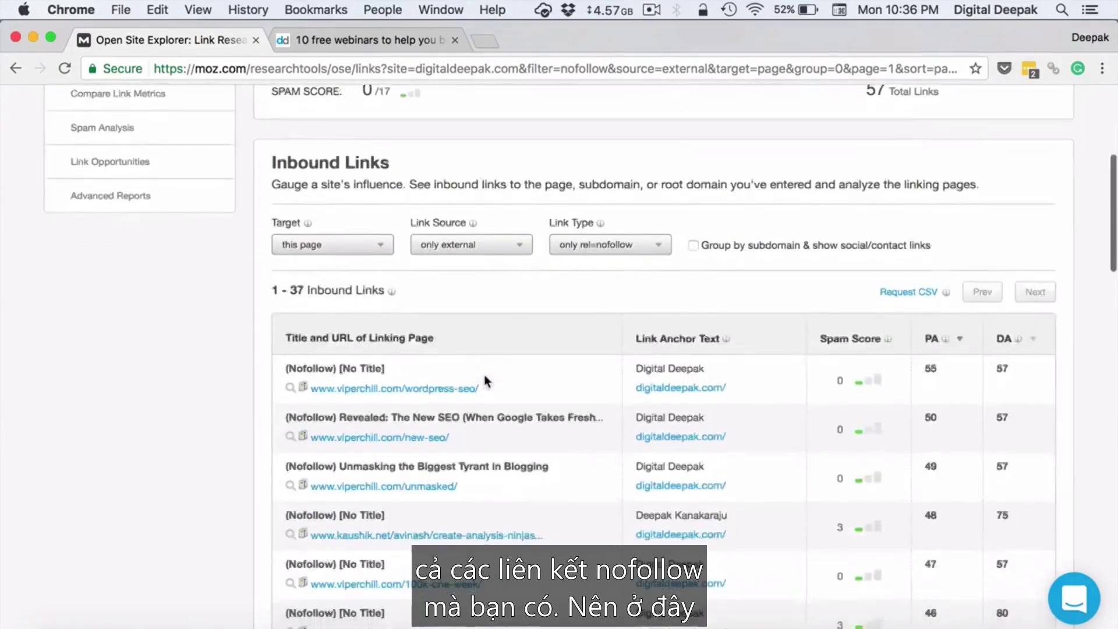
Step: Look through the nofollow inbound links and open the unbounce.com landing-pages linking page in a new tab
scroll(484, 375, down, 10)
scroll(485, 376, down, 2)
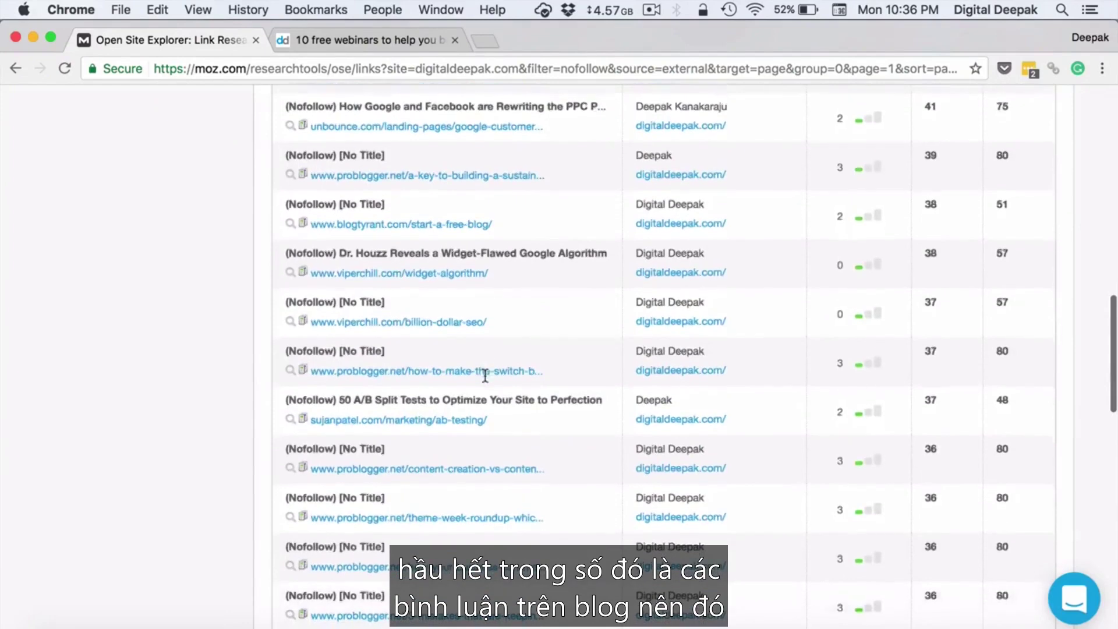
right_click(491, 137)
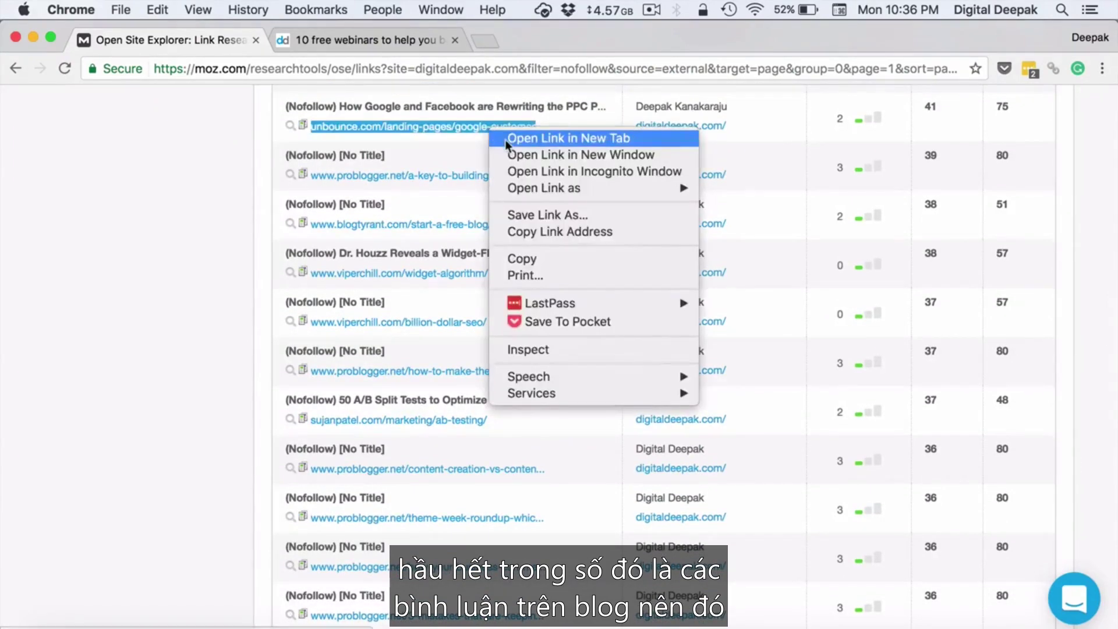
click(507, 143)
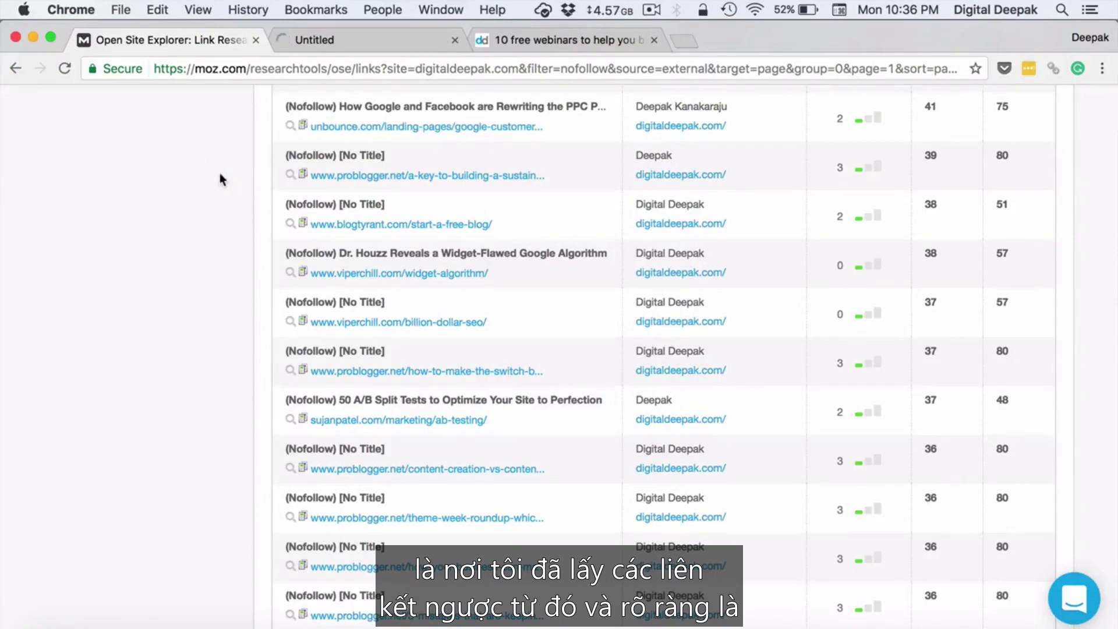
scroll(220, 175, down, 3)
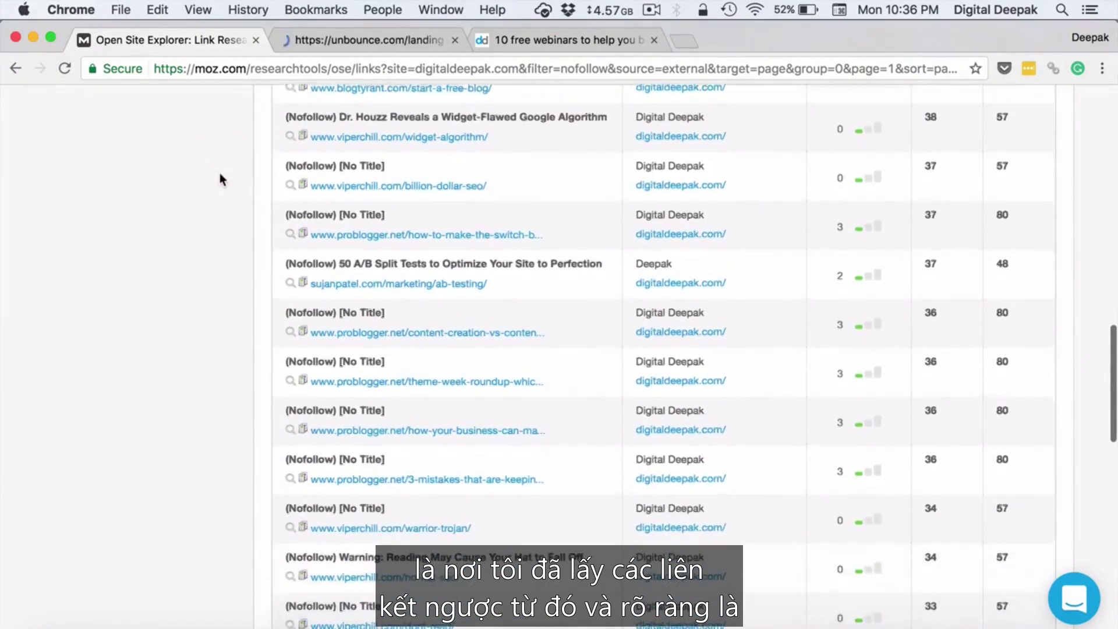
scroll(219, 175, up, 5)
scroll(219, 173, up, 8)
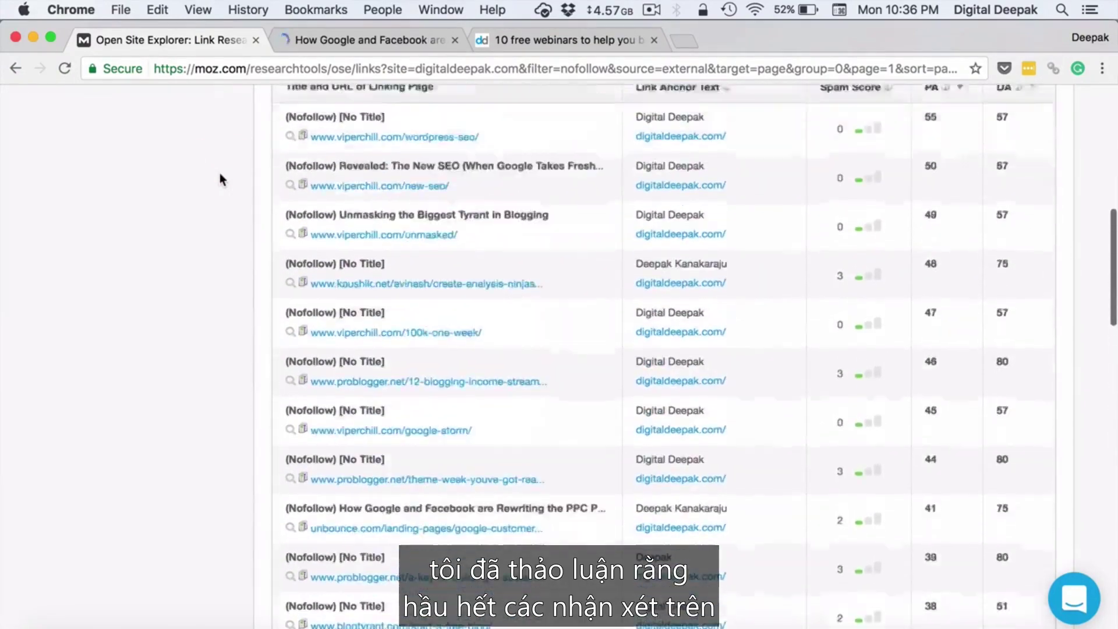
Step: Search the unbounce.com article for the digitaldeepak.com owner's first name and clear the search text
click(344, 40)
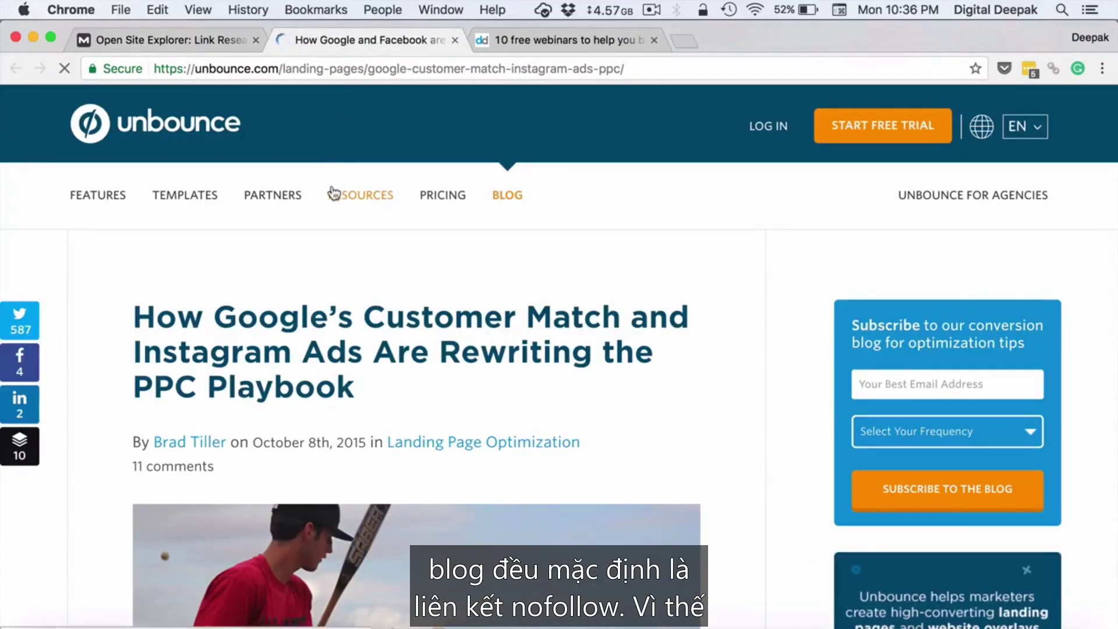
key(super+f)
text(deepak)
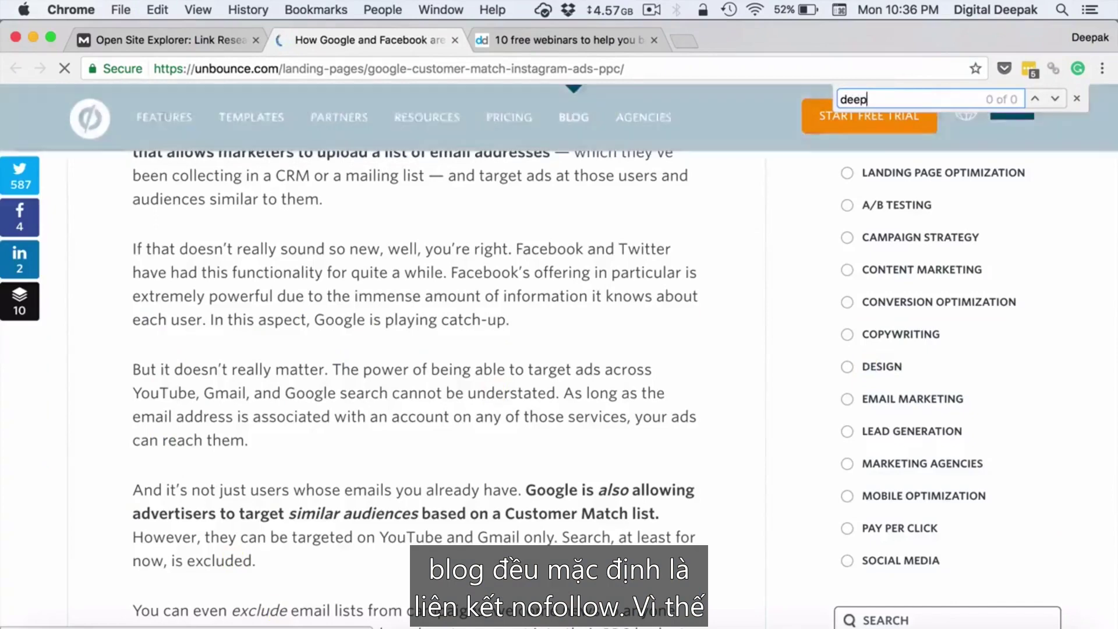
key(BackSpace)
key(BackSpace)
key(BackSpace)
key(BackSpace)
key(BackSpace)
key(BackSpace)
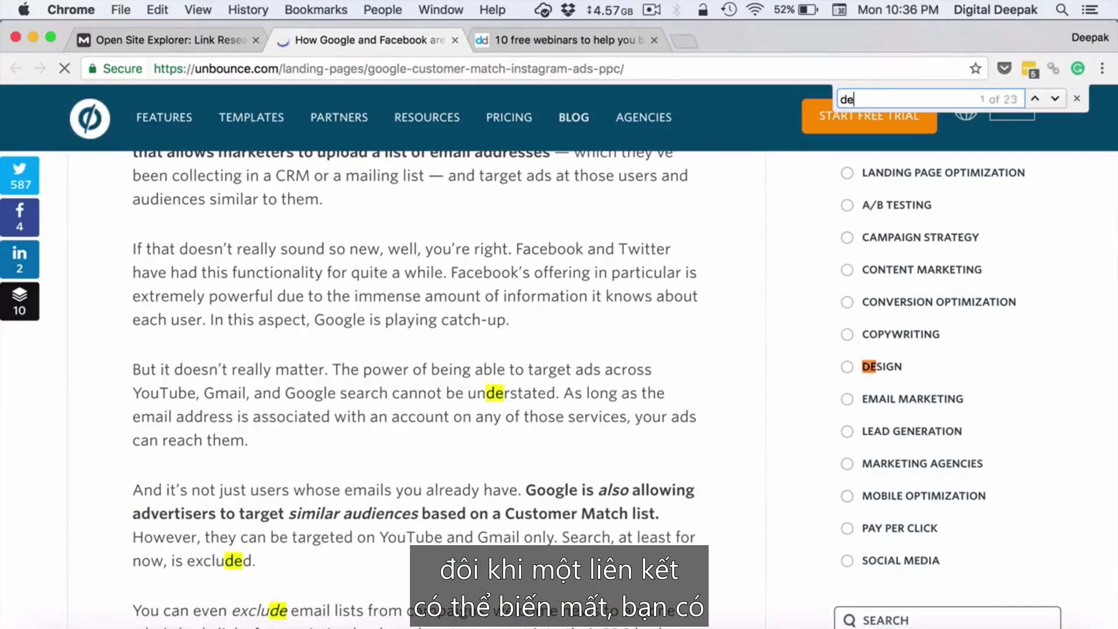
Step: Open the unbounce.com article's page source, search it for "digitaldeepak" and examine the comment markup around the matching link
right_click(318, 287)
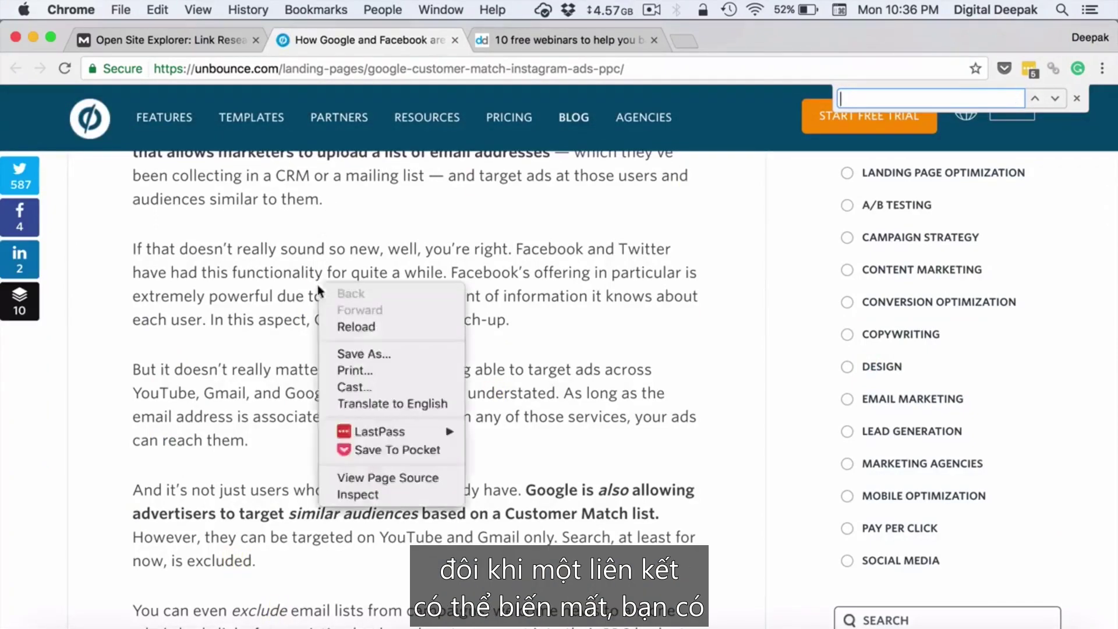
click(403, 477)
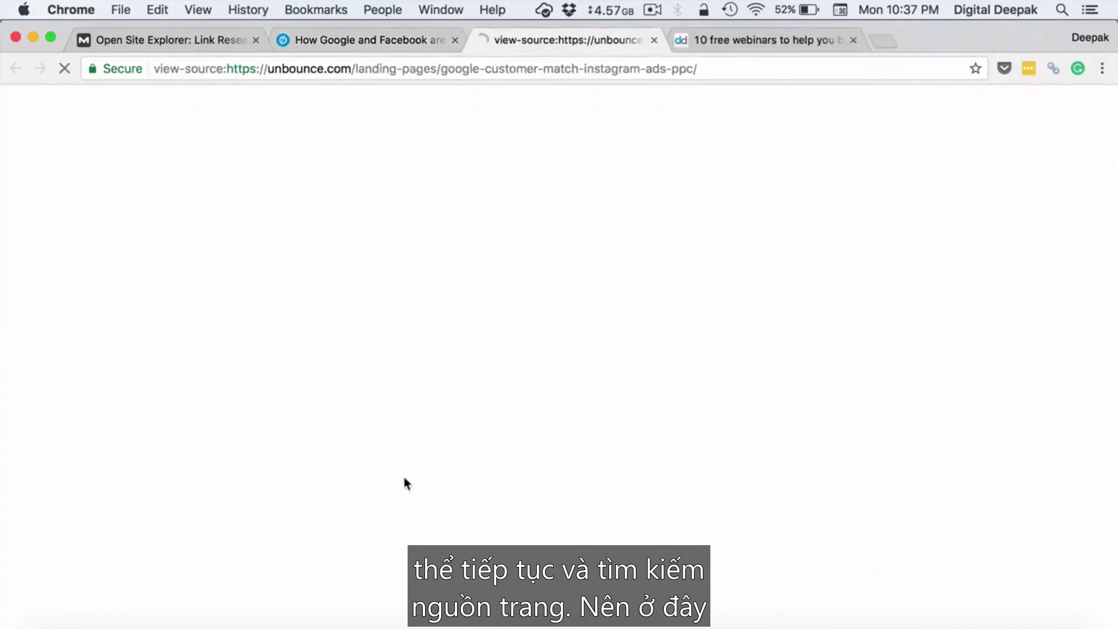
key(super+f)
text(d)
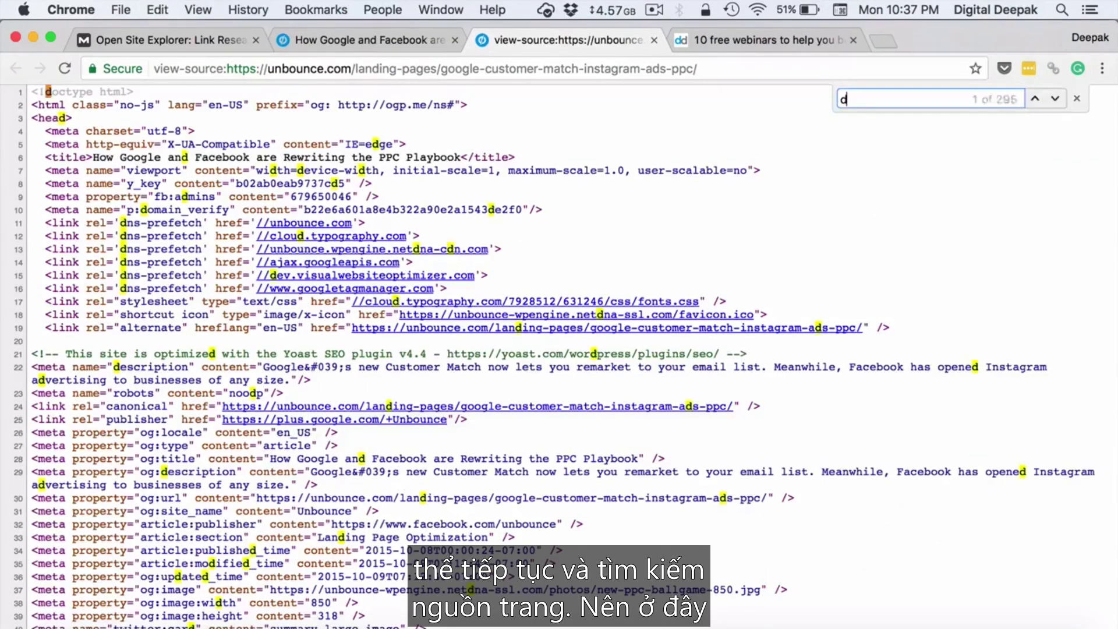
text(igitaldeepak)
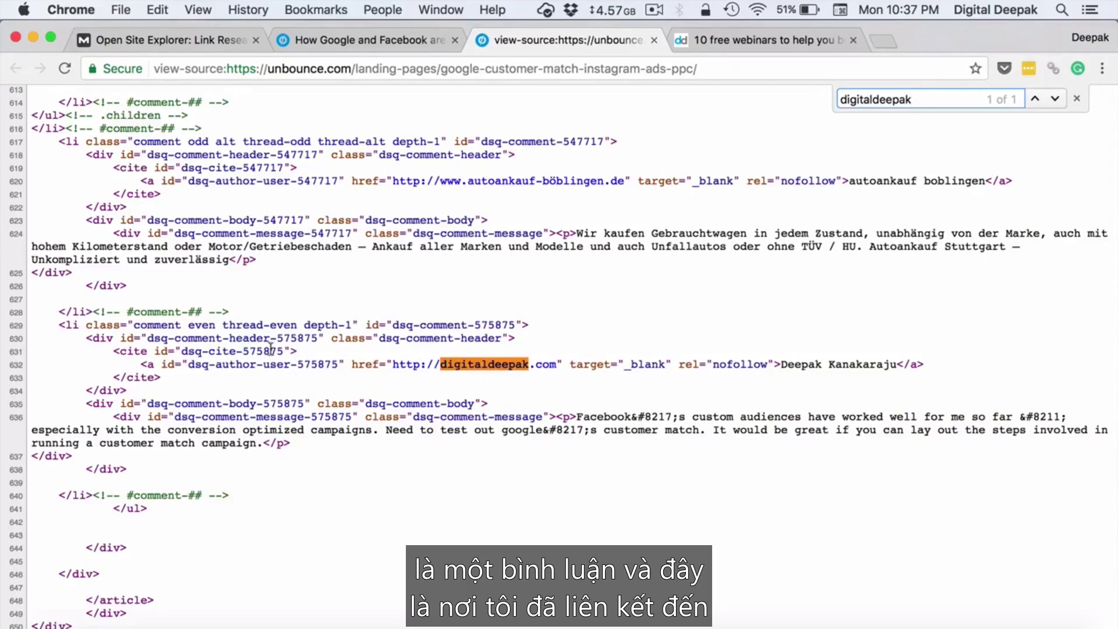
drag(132, 328, 593, 372)
click(501, 382)
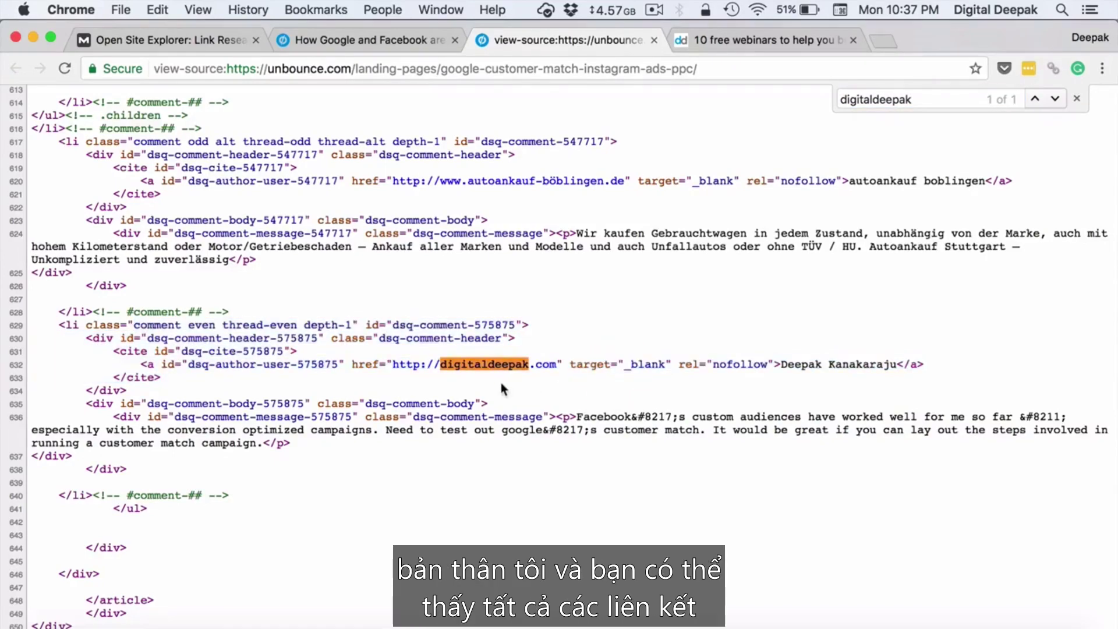
Step: Return to Open Site Explorer and filter digitaldeepak.com's inbound links to the link type "only 301"
click(348, 41)
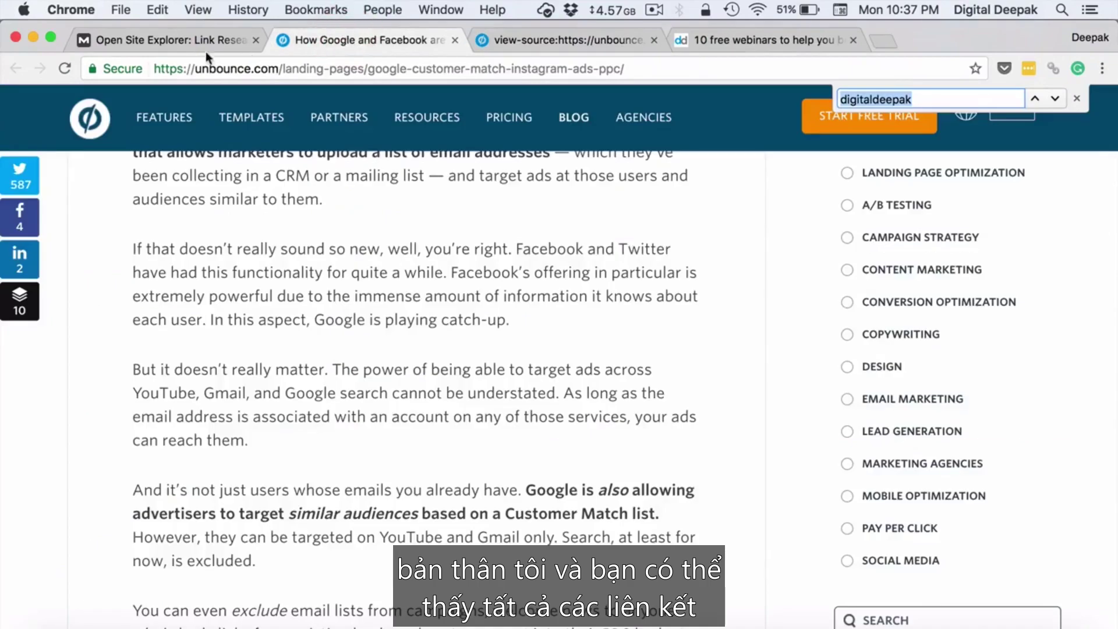
click(180, 38)
scroll(208, 352, down, 10)
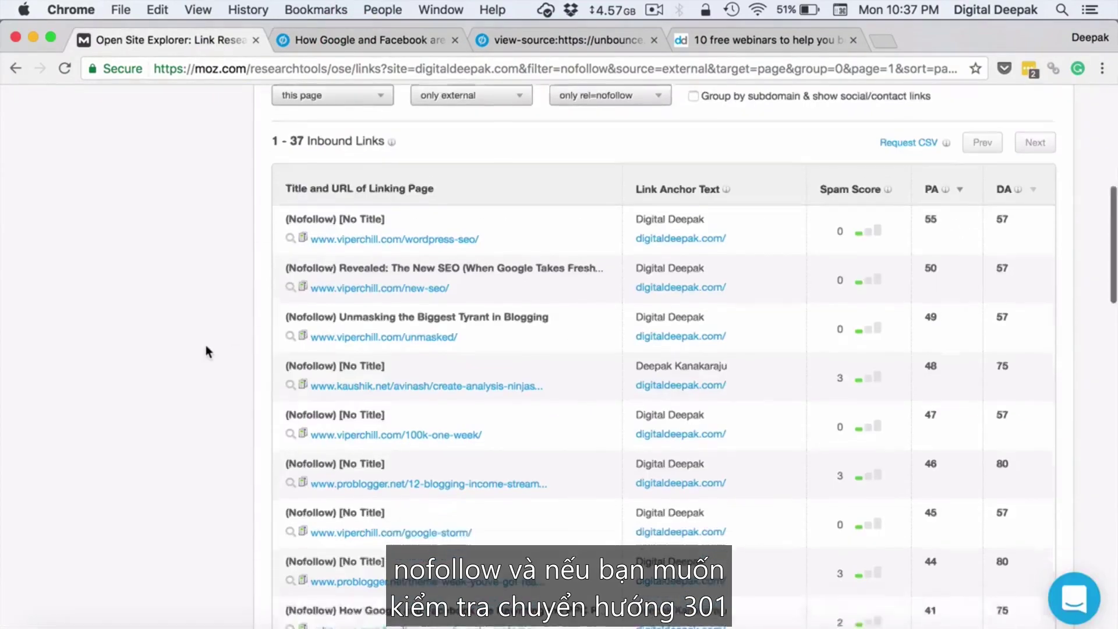
scroll(205, 352, up, 10)
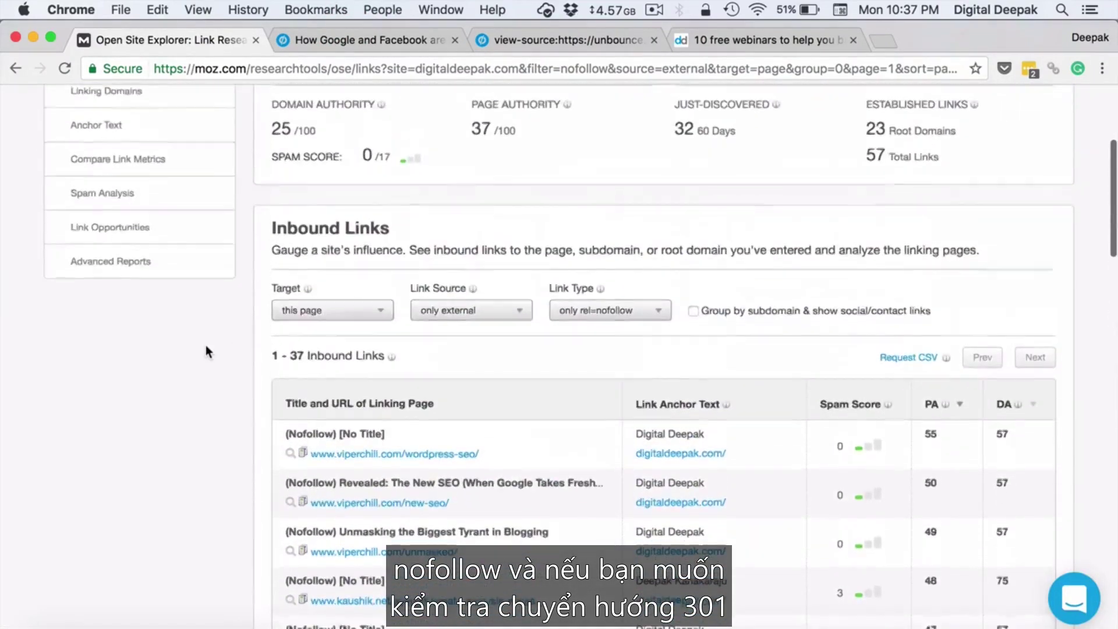
click(594, 314)
scroll(588, 429, down, 3)
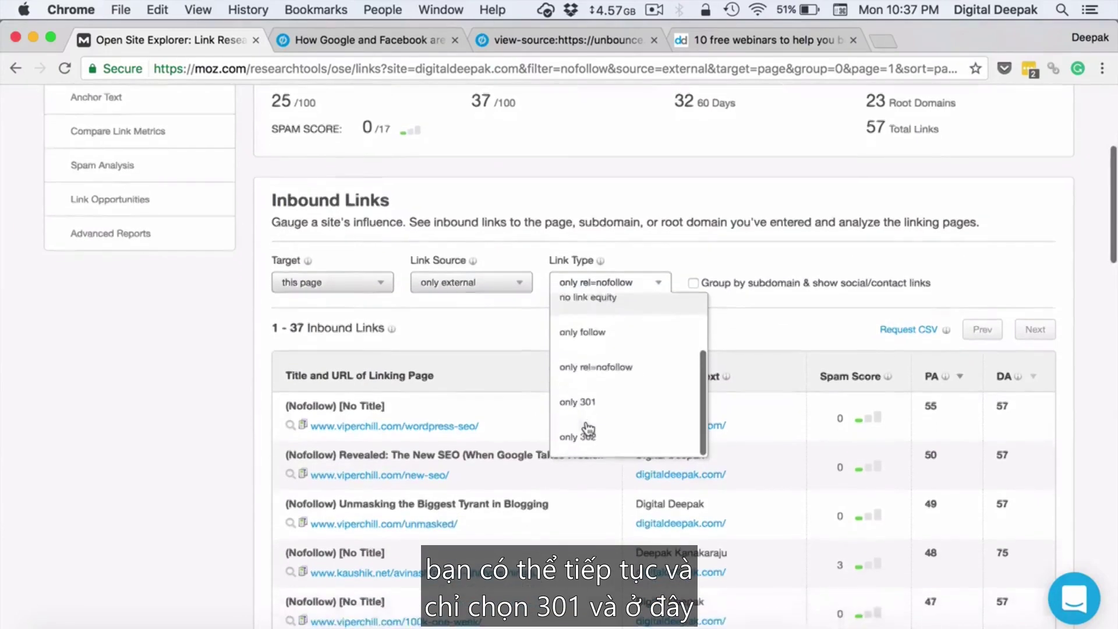
click(570, 399)
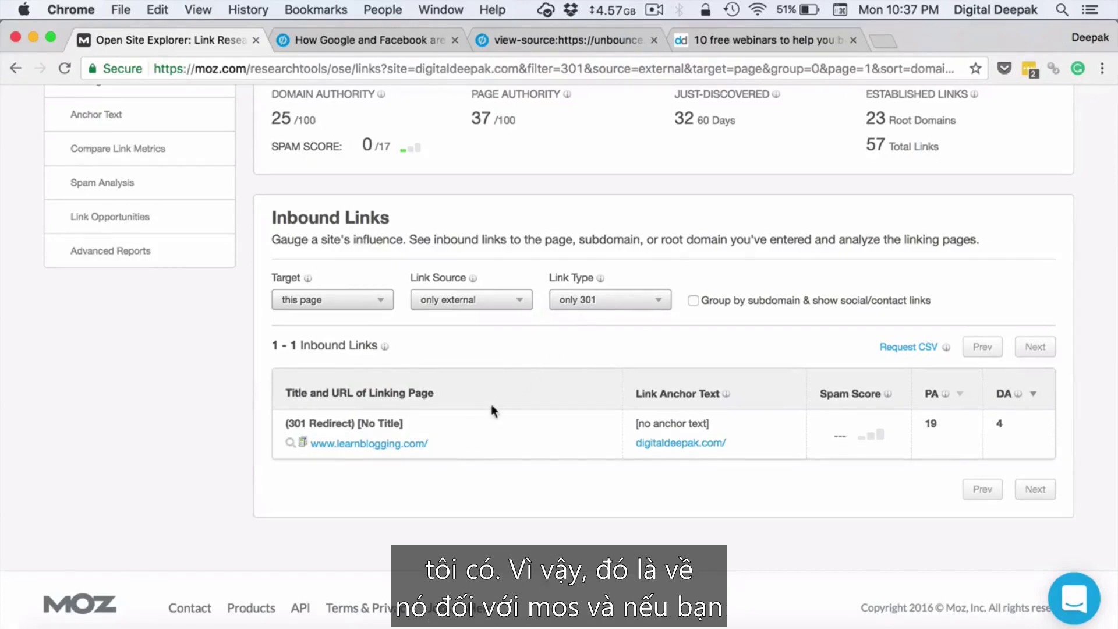
scroll(491, 408, up, 2)
scroll(491, 405, up, 5)
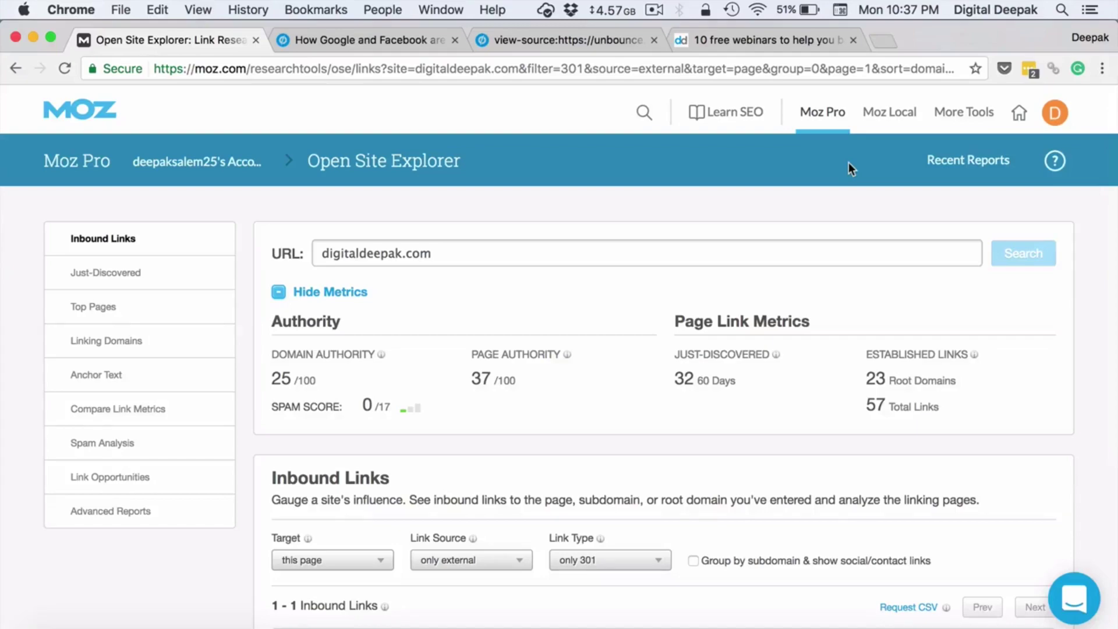
click(654, 9)
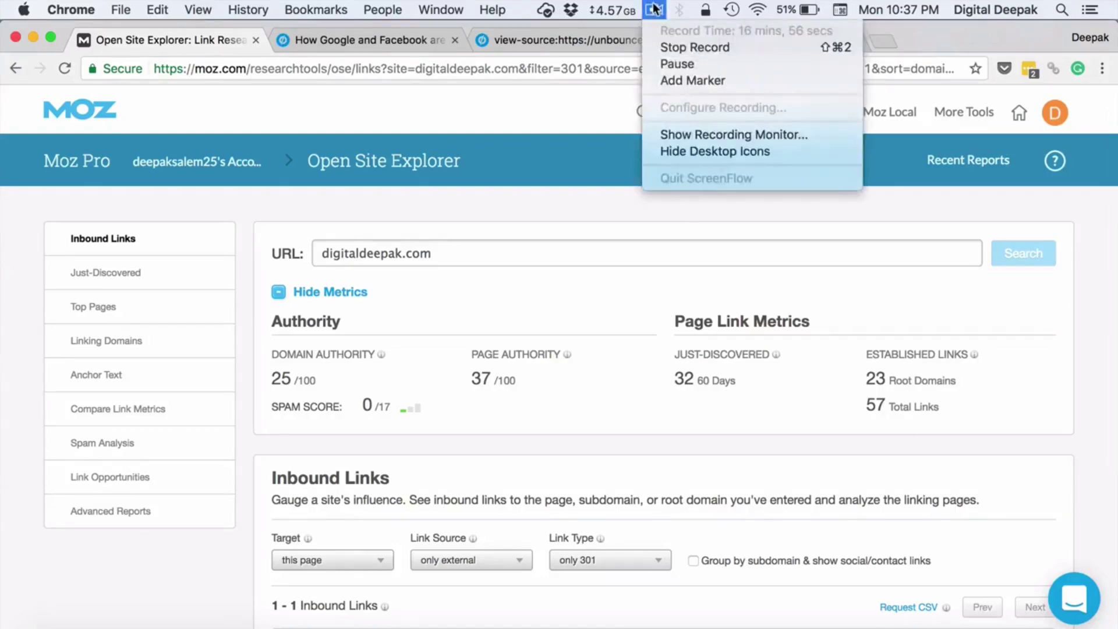